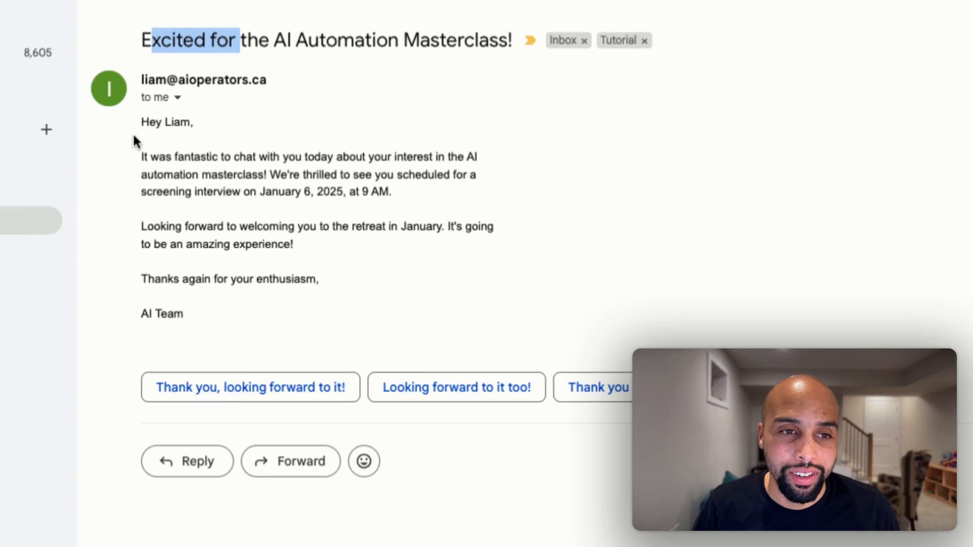
Read the masterclass confirmation email, checking the greeting, the screening interview date and the sign-off
drag(148, 122, 208, 124)
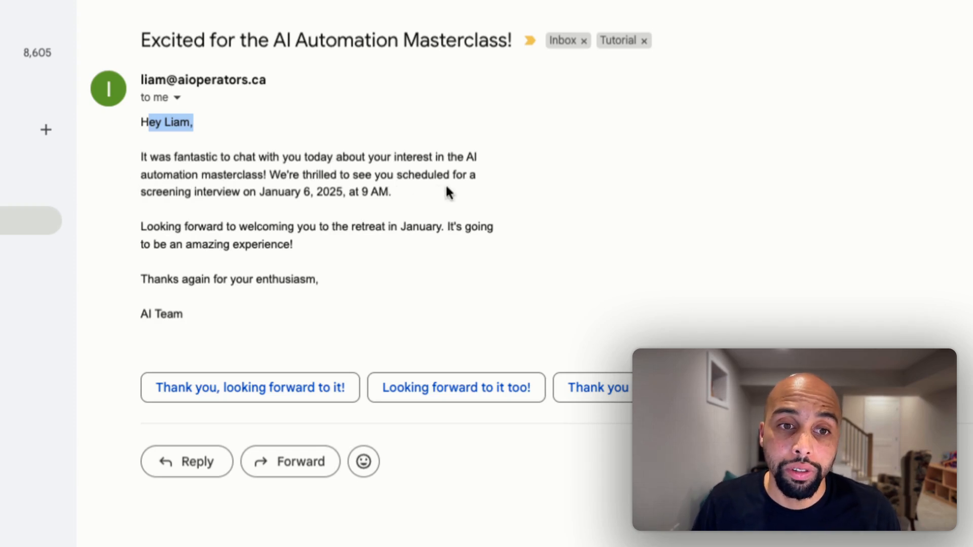
click(269, 195)
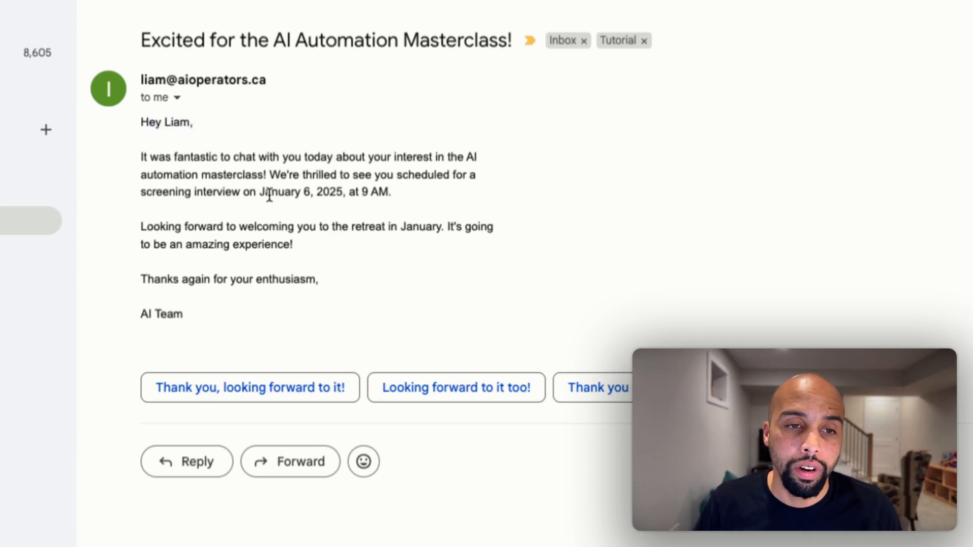
drag(269, 195, 311, 193)
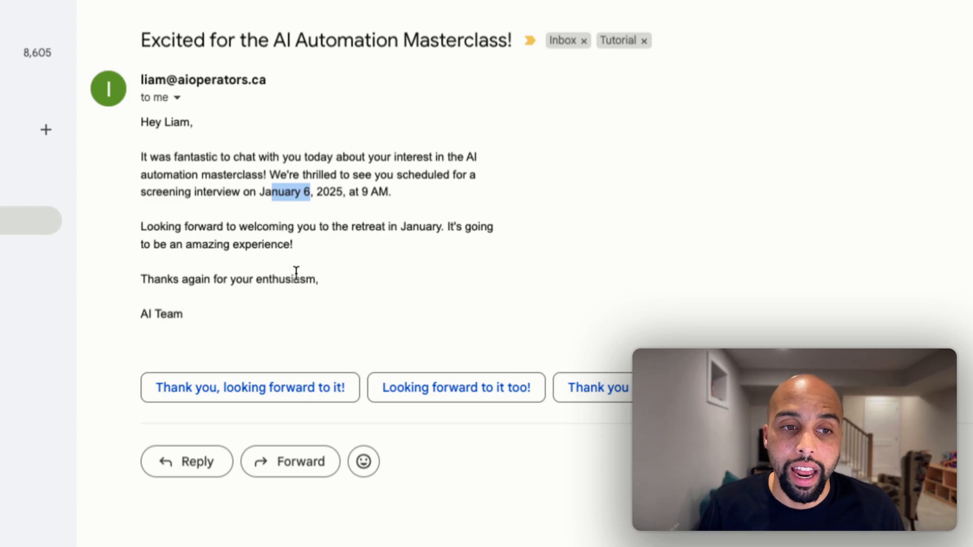
drag(139, 316, 212, 312)
click(217, 320)
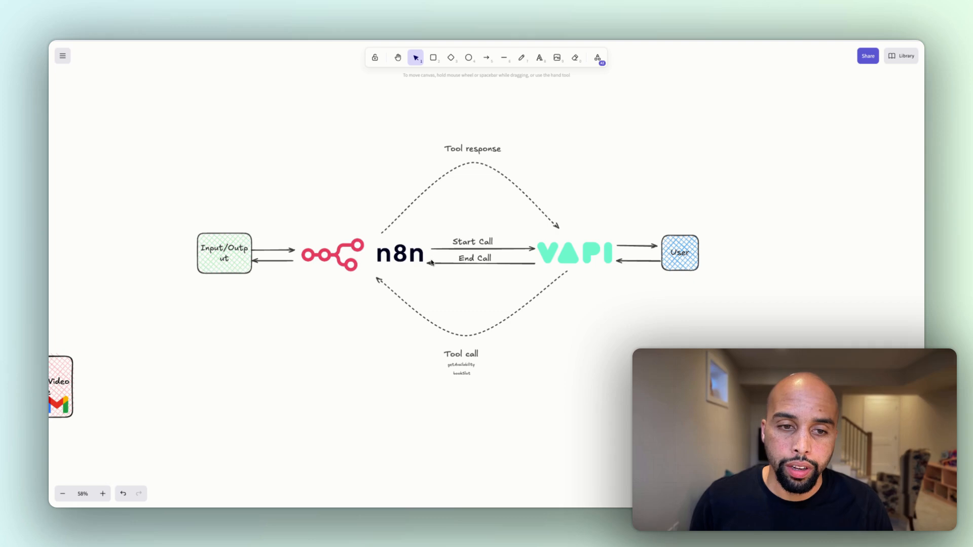
Examine the call-flow diagram linking n8n, Vapi and the user, including the Vapi and User elements
scroll(519, 348, up, 5)
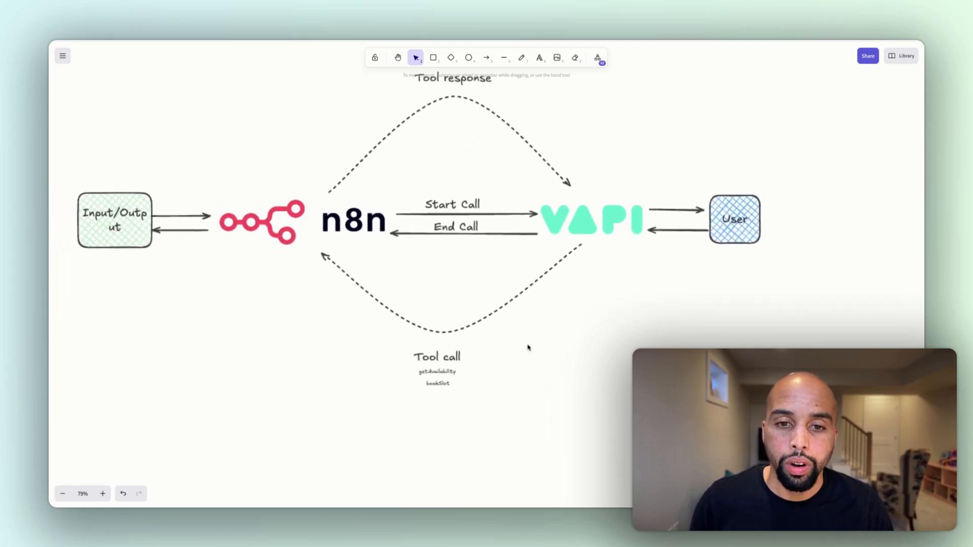
scroll(527, 348, up, 1)
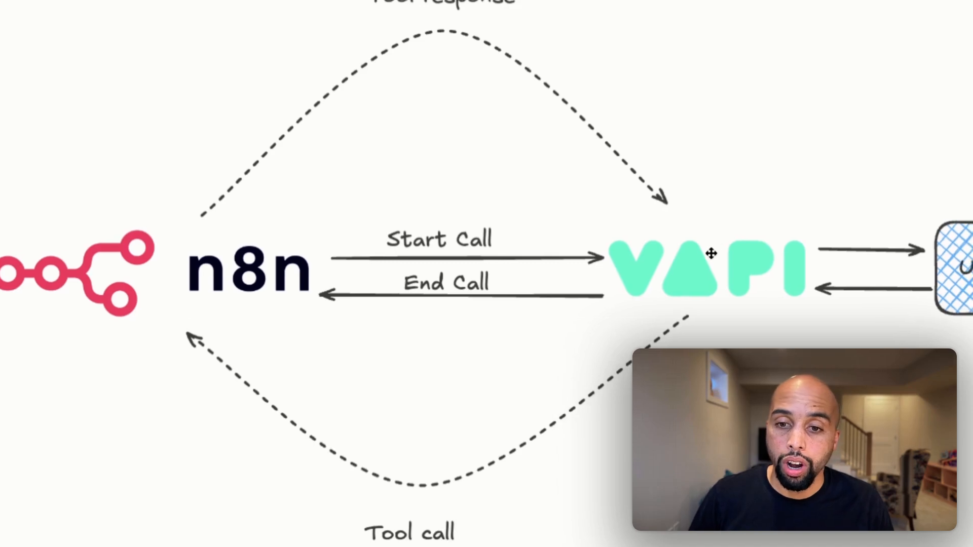
click(711, 253)
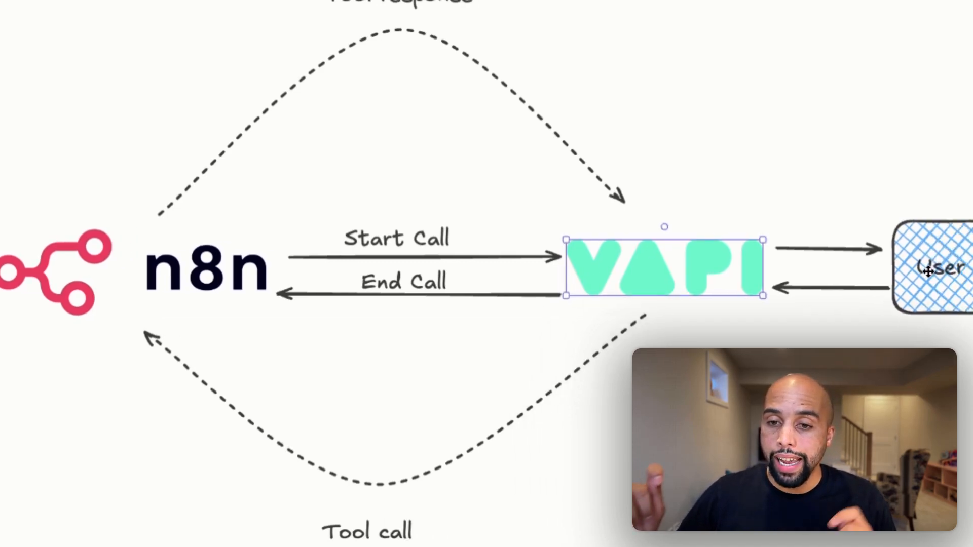
click(811, 269)
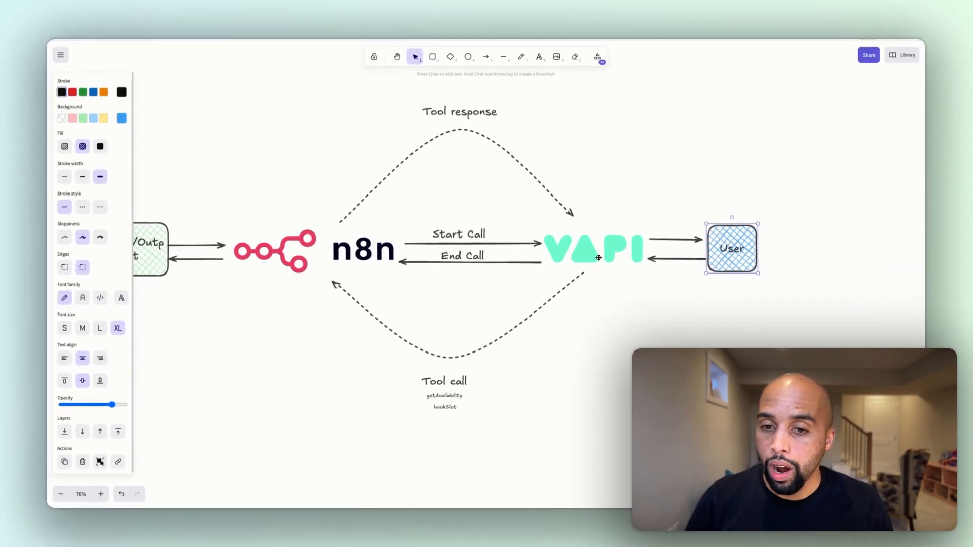
click(600, 261)
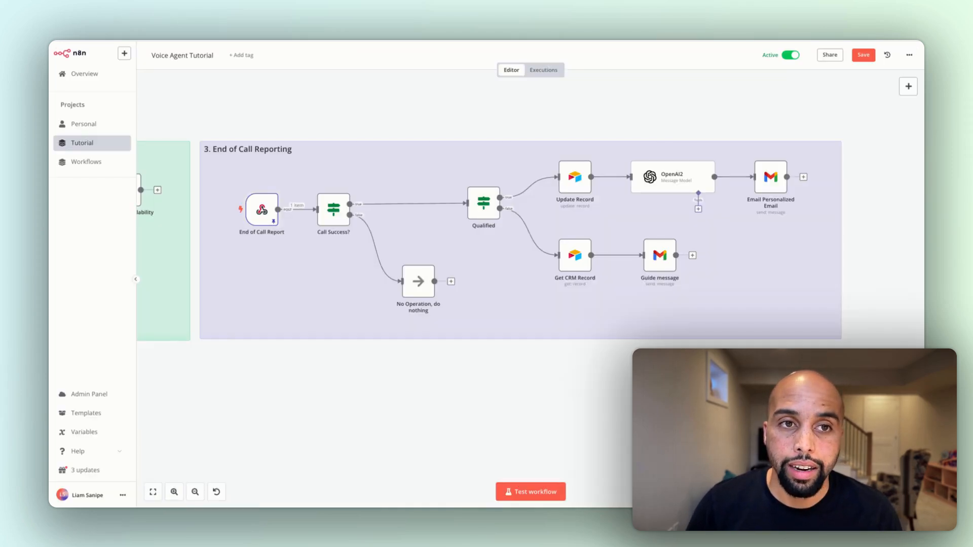
Switch to n8n and review the three sections of the Voice Agent Tutorial workflow: new sign-up call, Vapi assistant tools and end-of-call reporting
scroll(378, 237, left, 15)
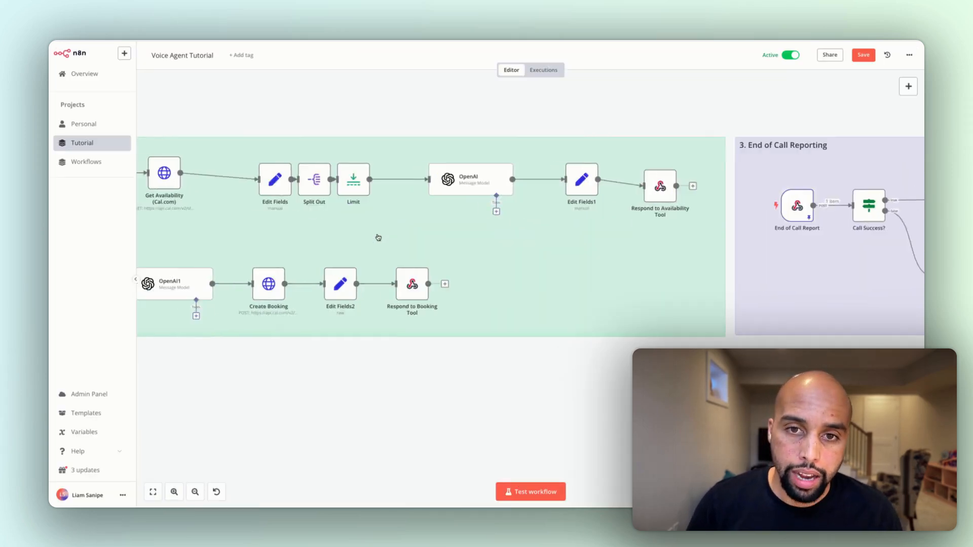
scroll(378, 236, left, 3)
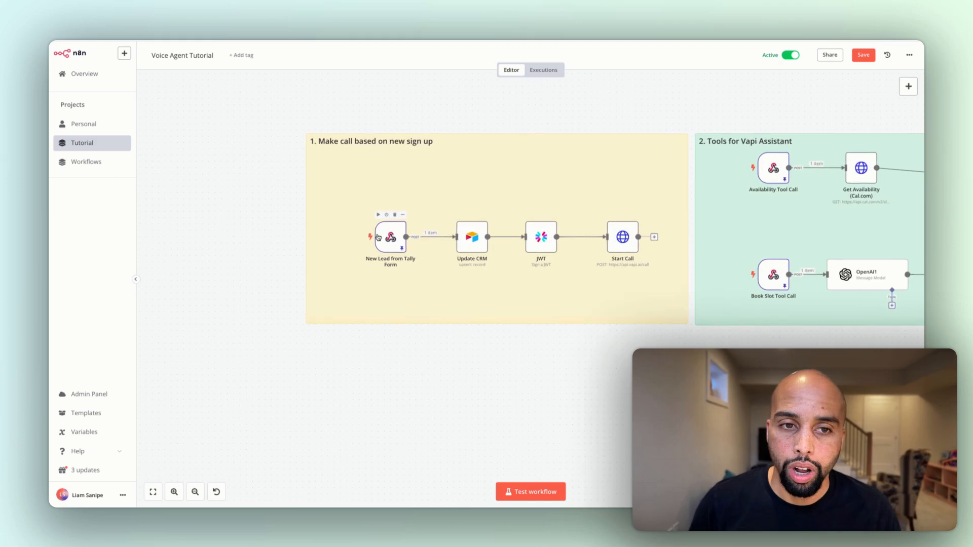
scroll(481, 218, right, 2)
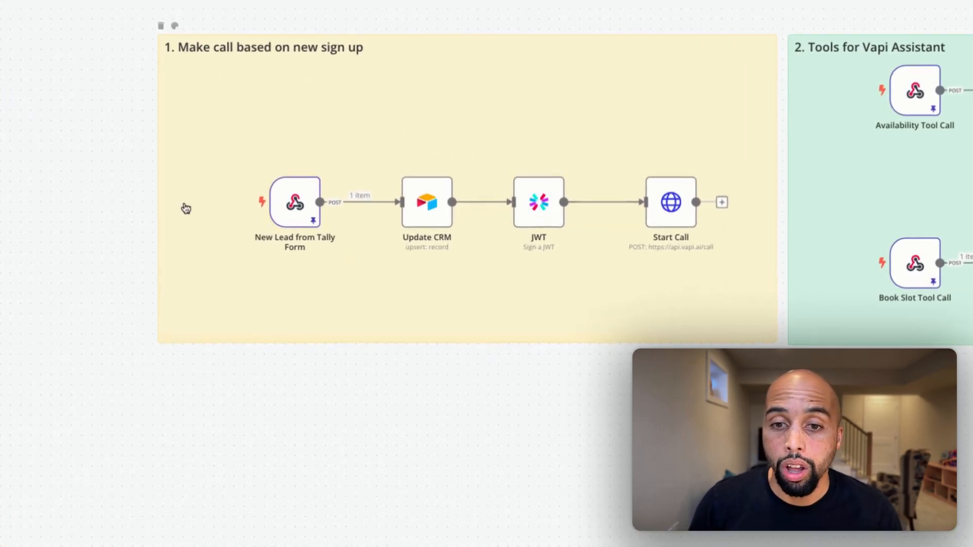
scroll(630, 245, right, 10)
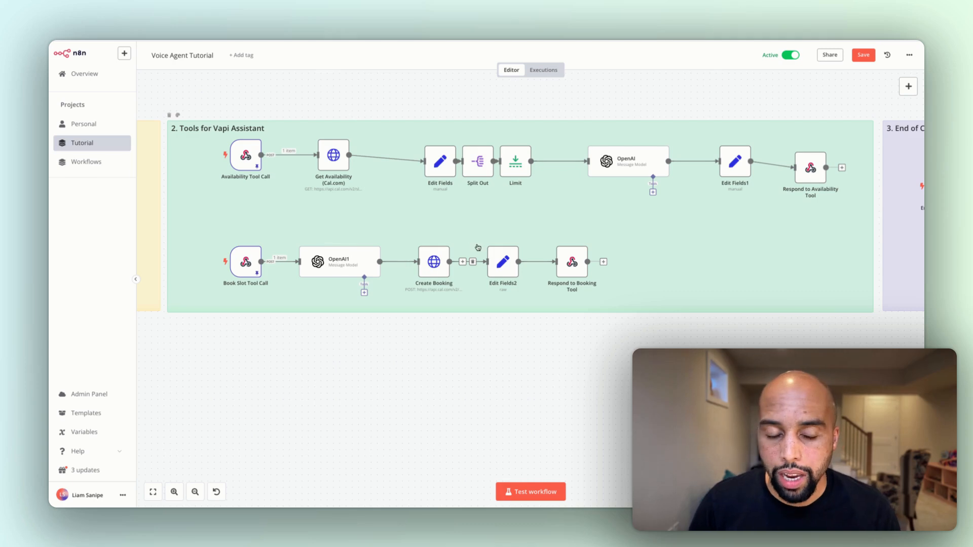
scroll(567, 197, right, 10)
scroll(568, 196, right, 5)
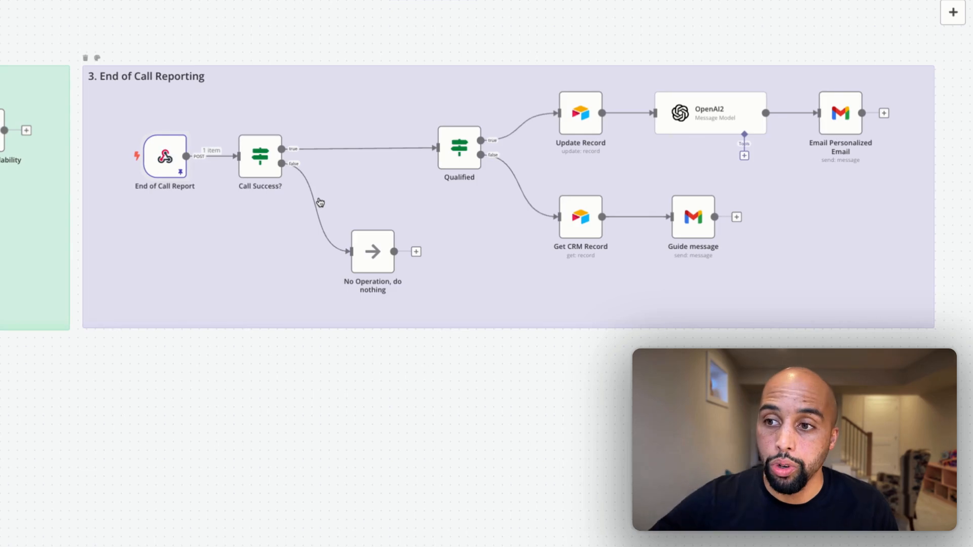
scroll(321, 203, left, 15)
scroll(320, 203, left, 15)
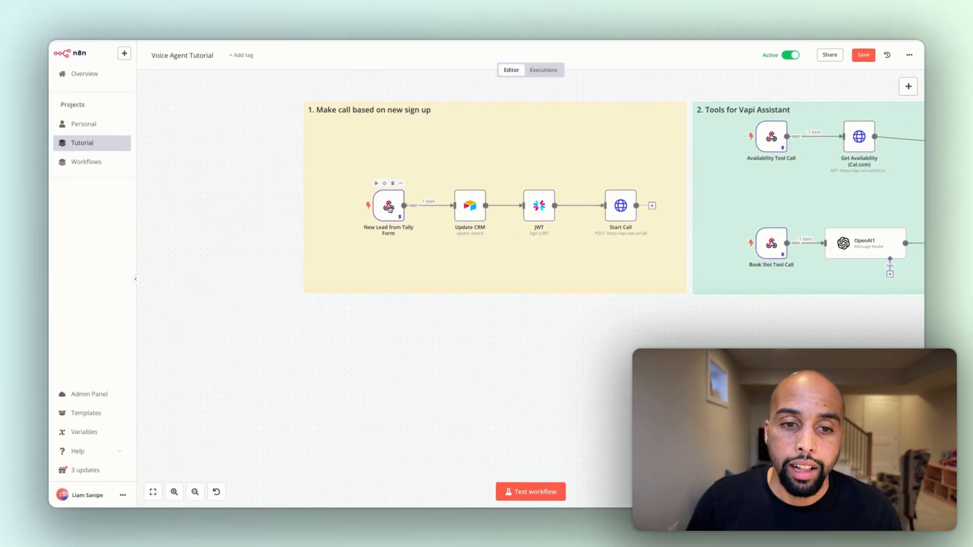
View the New Lead from Tally Form trigger's settings and search the available nodes for webhook nodes without adding one
double_click(389, 208)
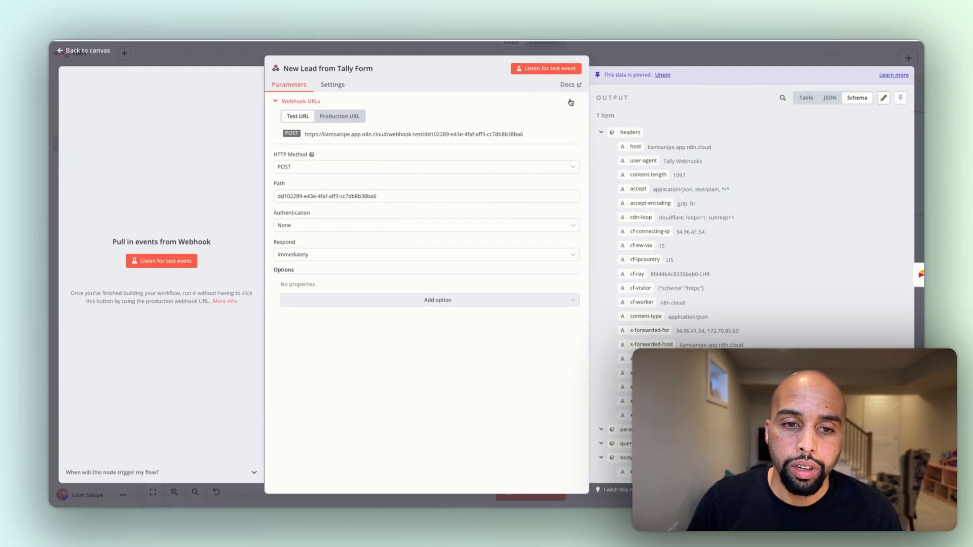
click(720, 44)
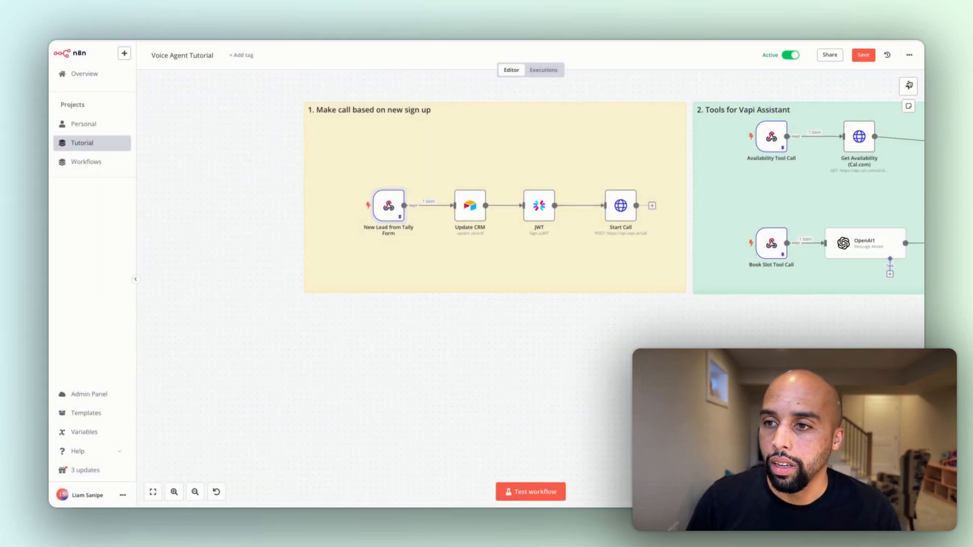
click(902, 84)
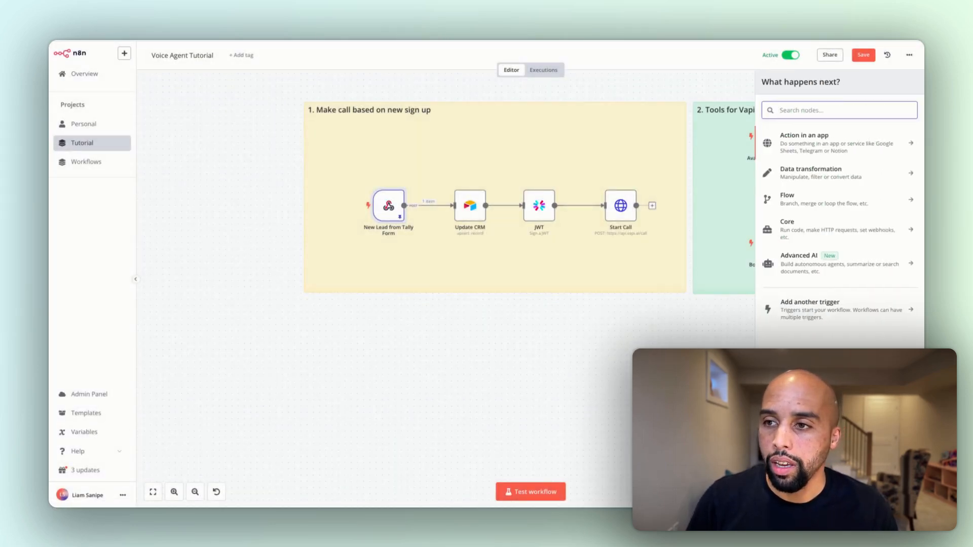
text(webhoo)
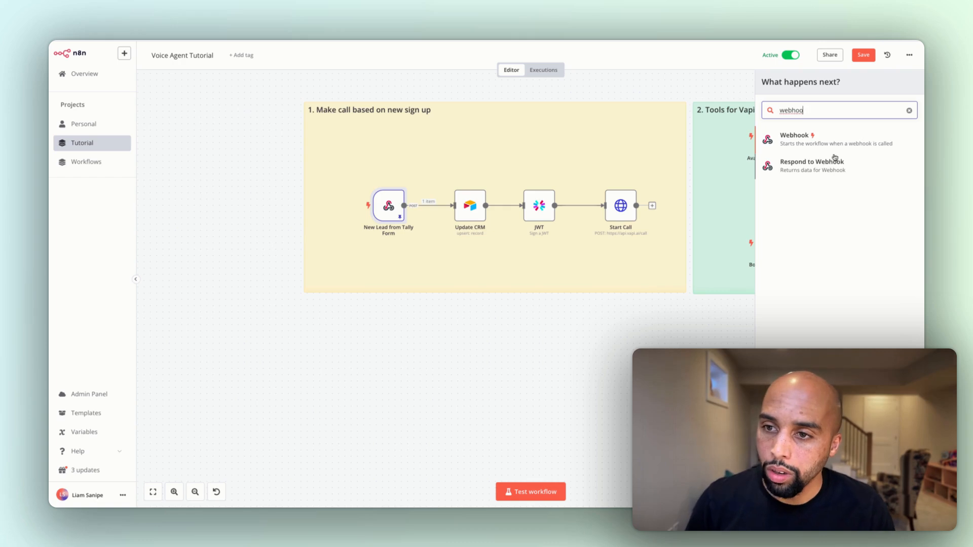
click(614, 301)
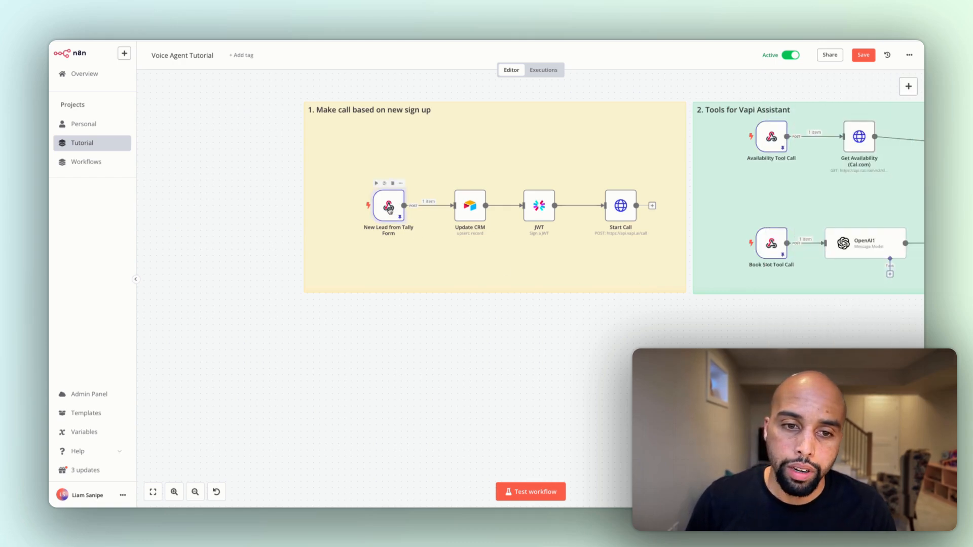
Inspect the form submission received by the New Lead from Tally Form node, including its pinned output as editable JSON, leaving it unmodified
double_click(389, 209)
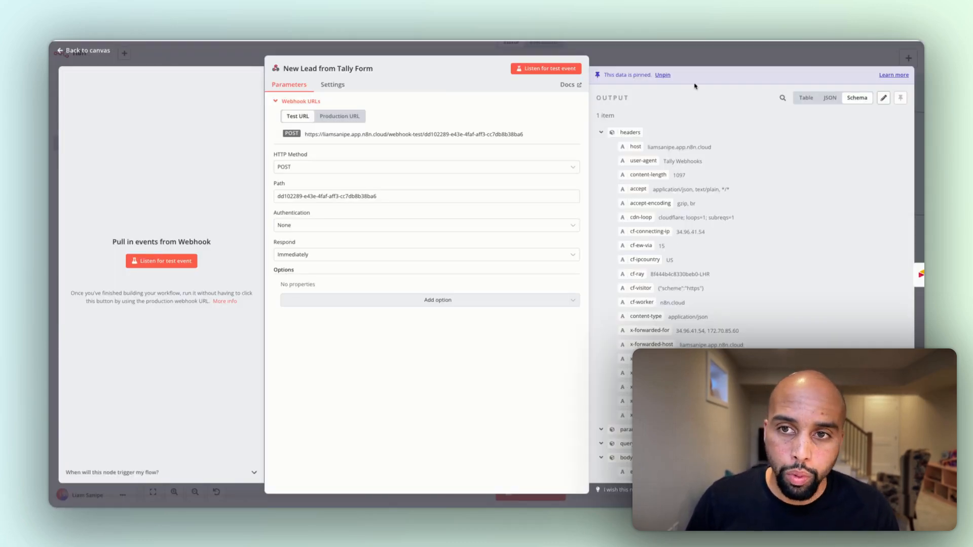
scroll(650, 250, down, 8)
scroll(650, 250, down, 15)
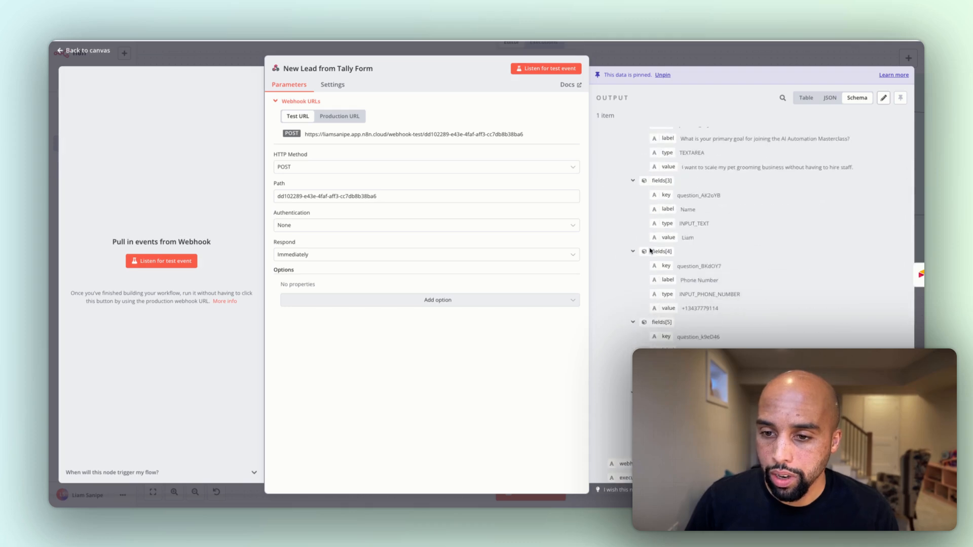
scroll(650, 251, up, 20)
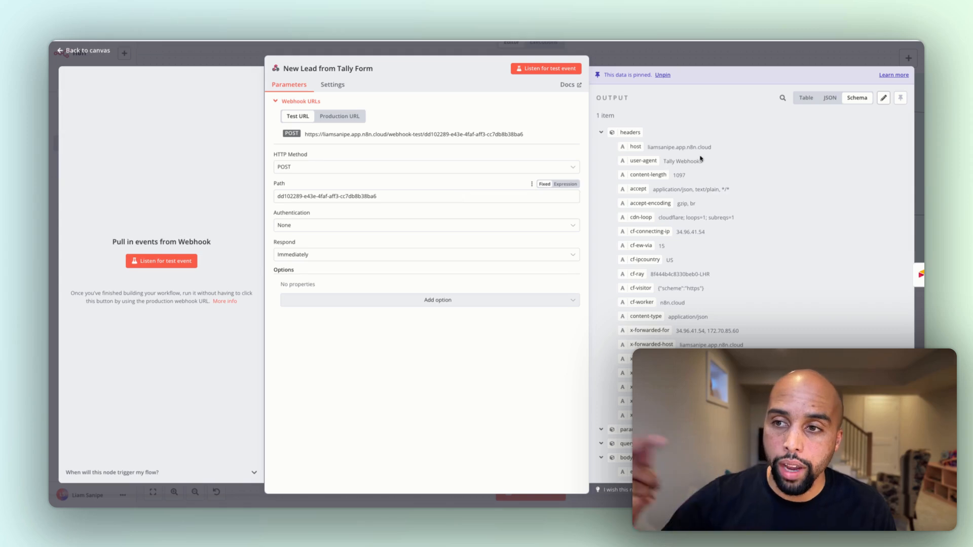
click(882, 99)
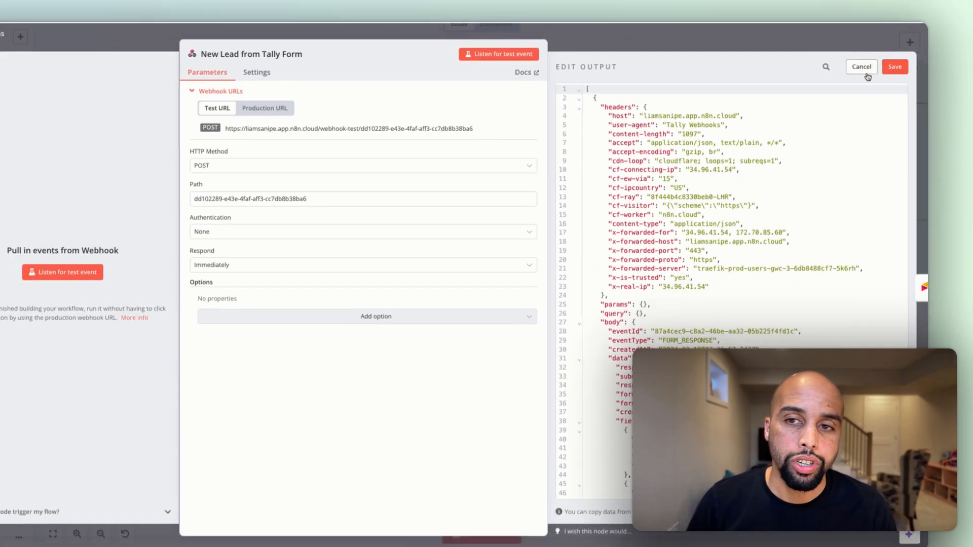
click(865, 73)
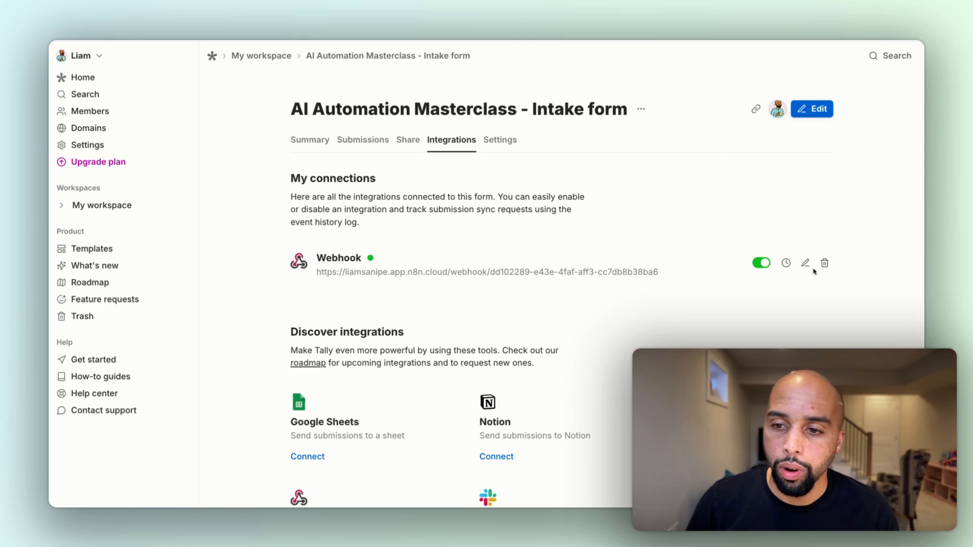
In Tally, check the endpoint URL of the intake form's webhook integration and close it without saving
click(806, 263)
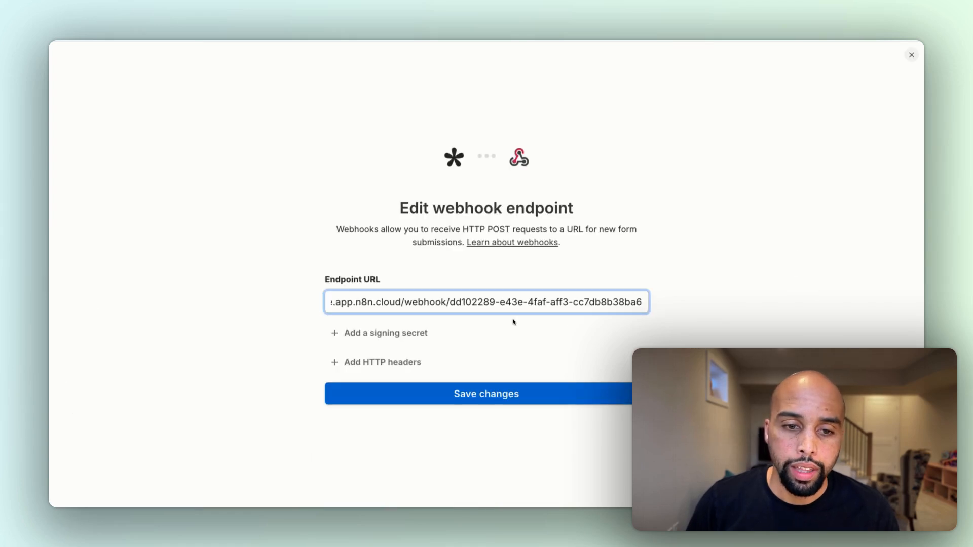
click(911, 57)
click(912, 58)
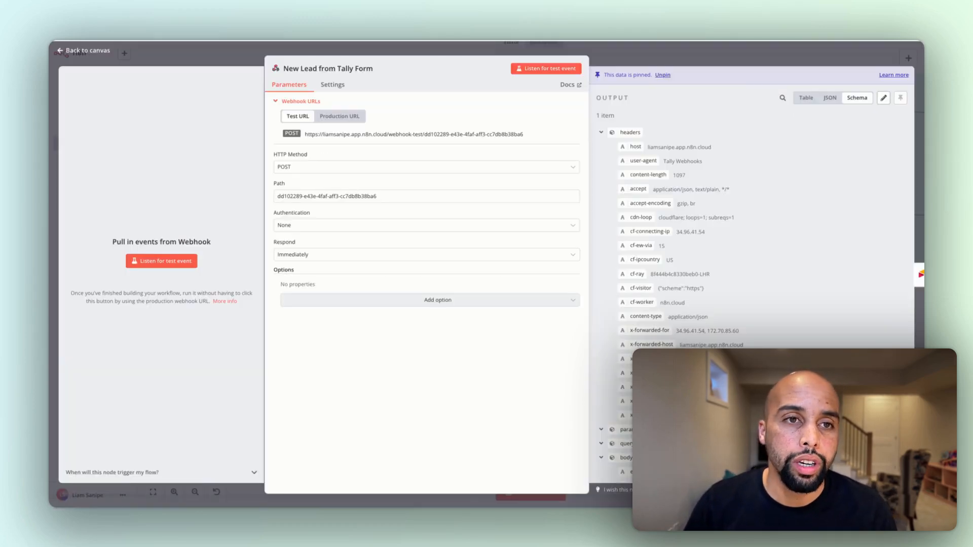
Return to n8n and view the available record operations in the Update CRM node, keeping Create or Update
click(620, 48)
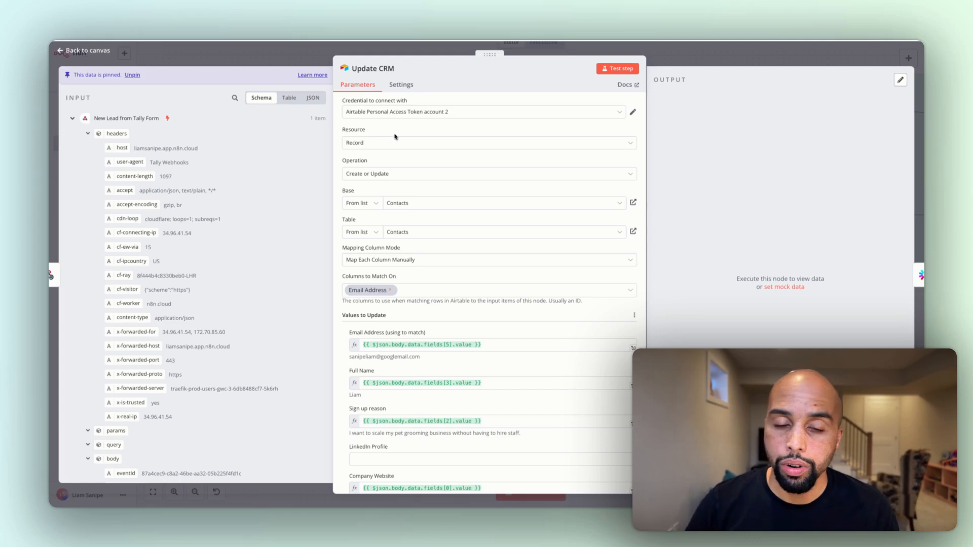
click(382, 174)
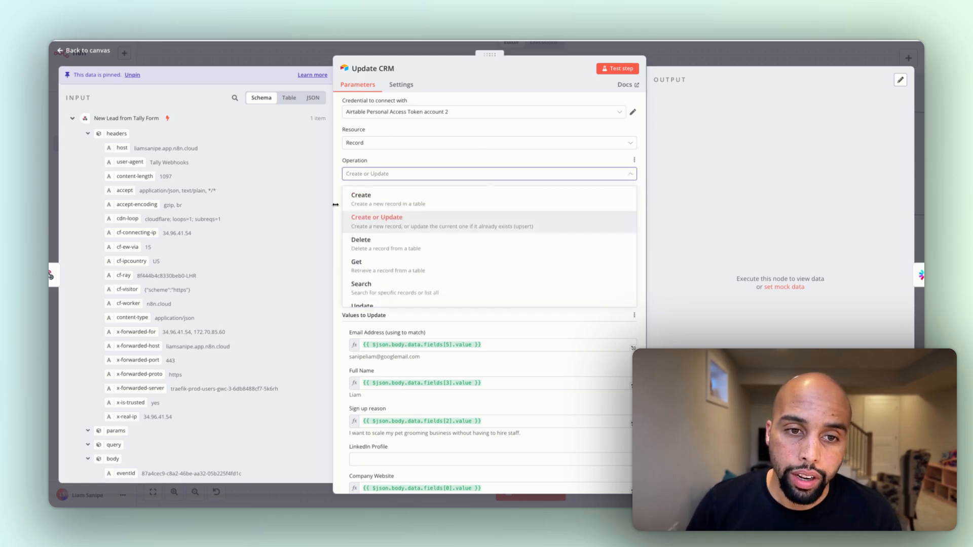
click(414, 159)
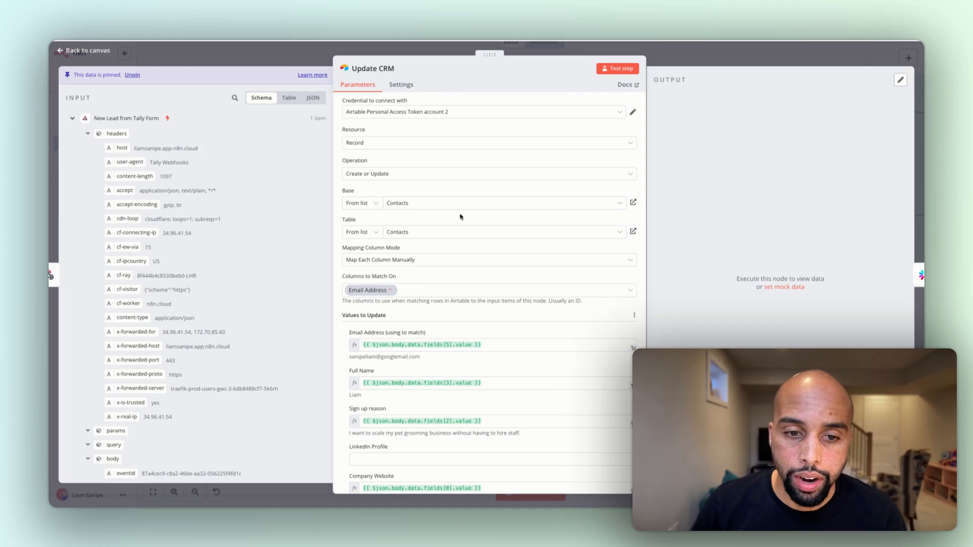
Compare the Update CRM node's mapped column values with the incoming Tally form fields they are taken from
scroll(460, 217, down, 2)
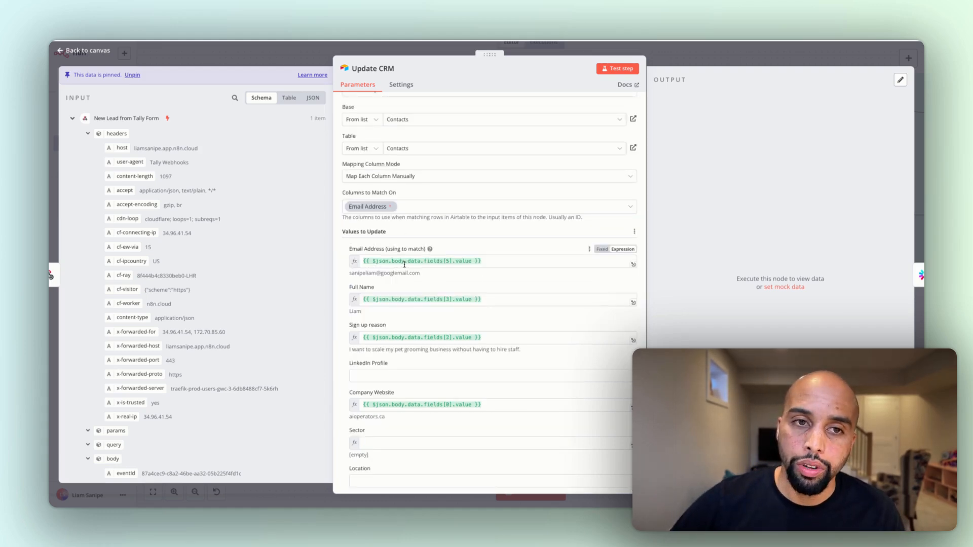
scroll(405, 264, down, 2)
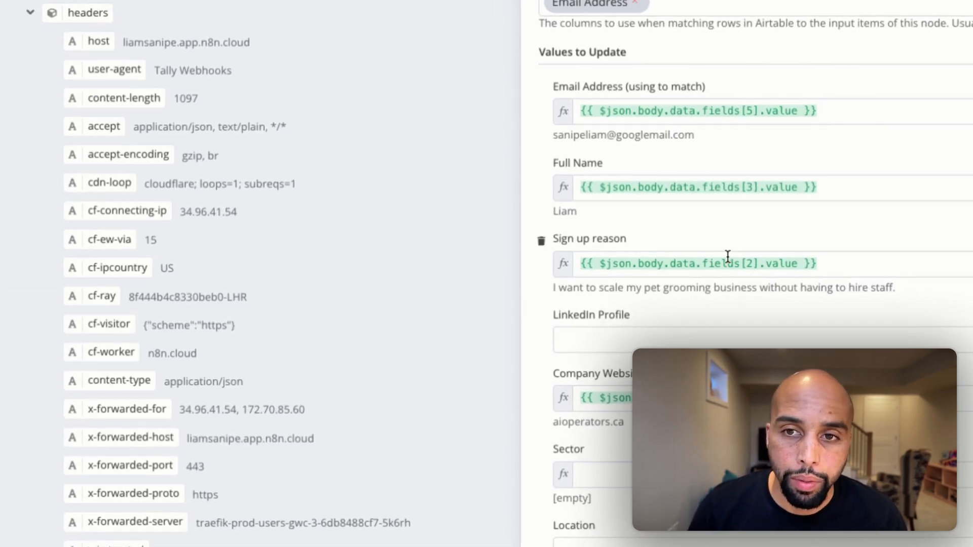
scroll(156, 212, down, 3)
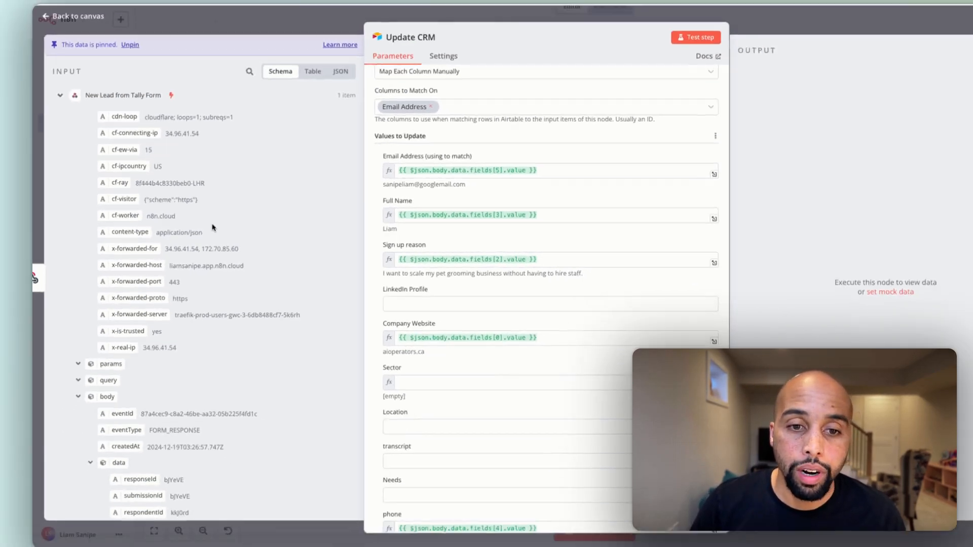
scroll(213, 227, down, 5)
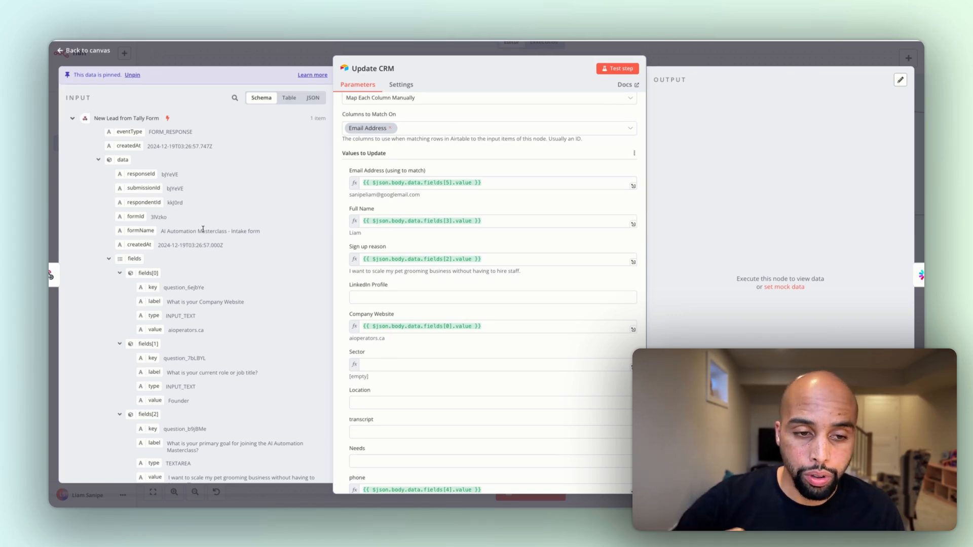
scroll(186, 365, down, 2)
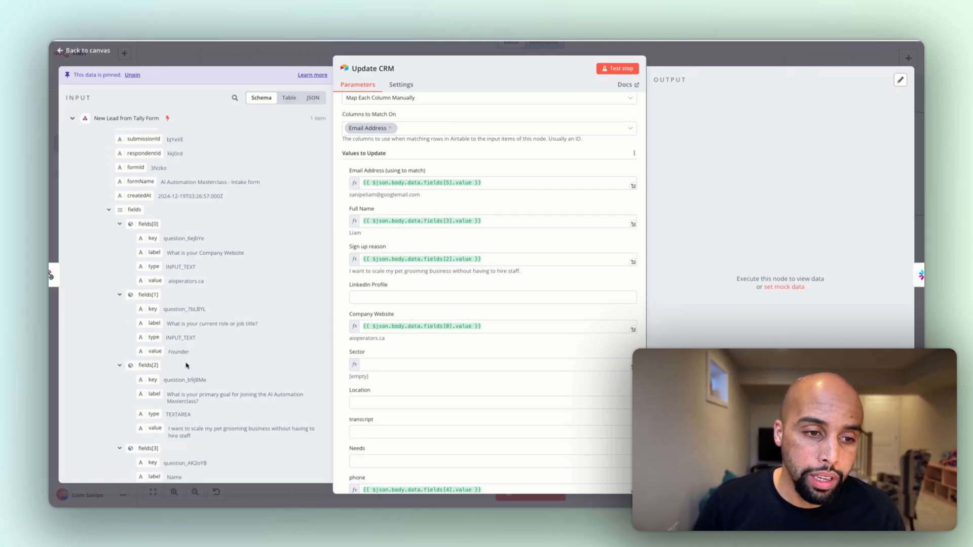
Try out an expression for the LinkedIn Profile column, browse the suggested variables, and try mapping the form's job-title value before clearing it
click(623, 286)
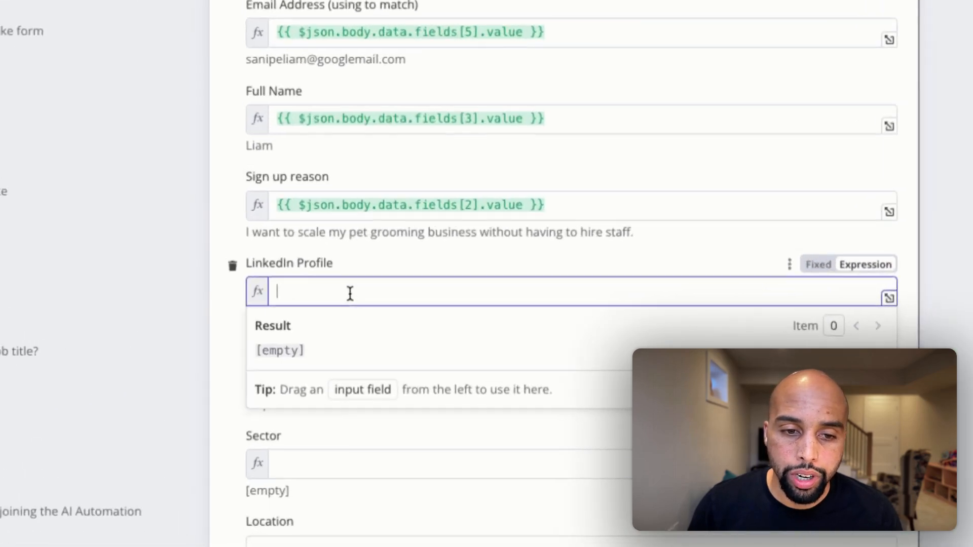
text({{ )
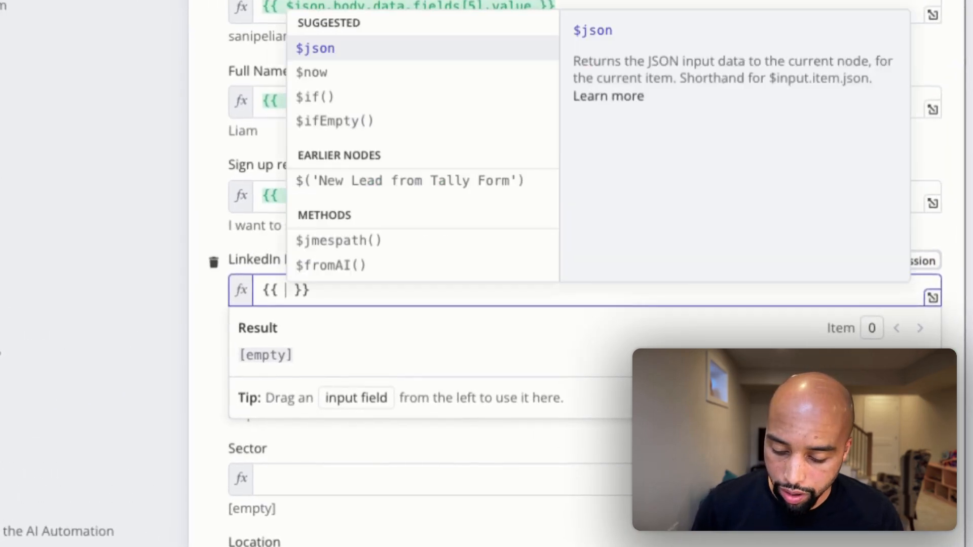
text($)
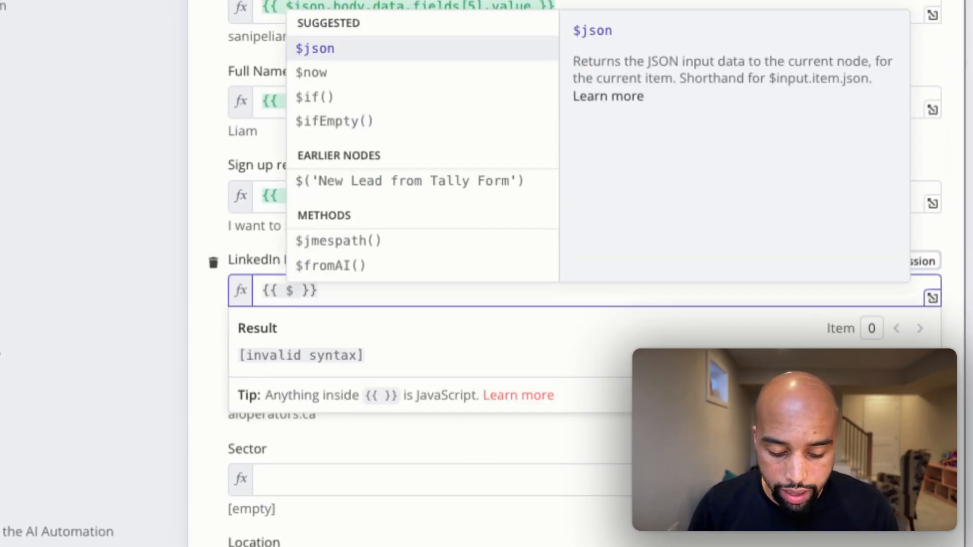
scroll(332, 264, down, 2)
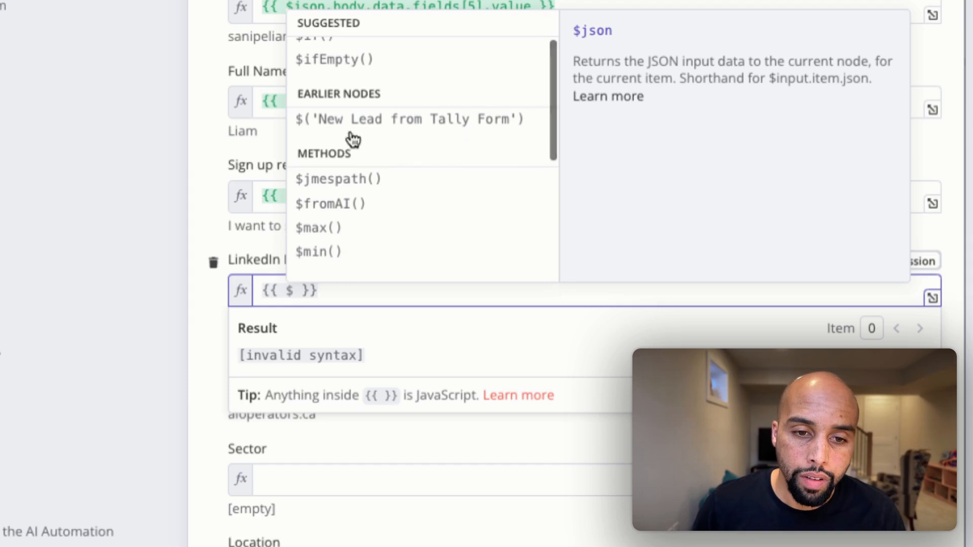
triple_click(345, 288)
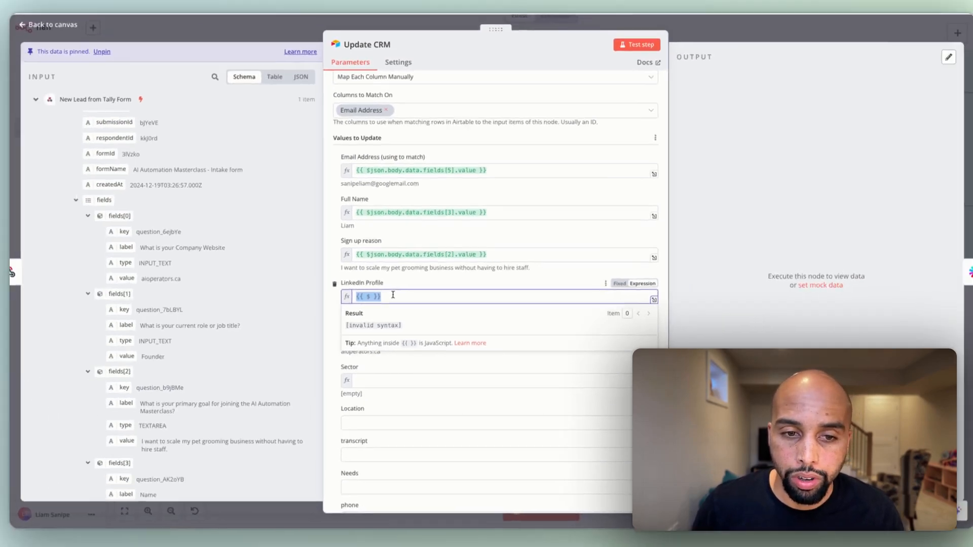
key(BackSpace)
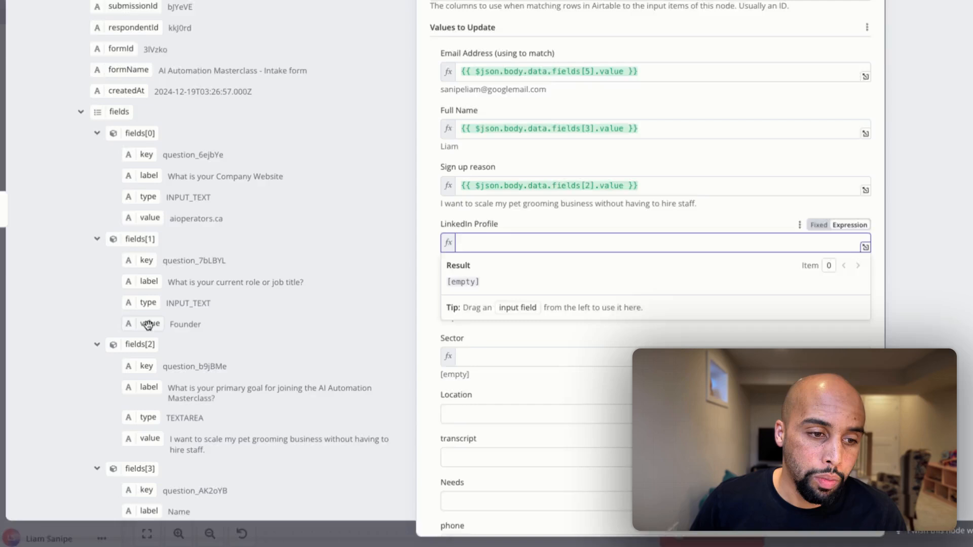
drag(152, 353, 385, 300)
drag(604, 194, 146, 298)
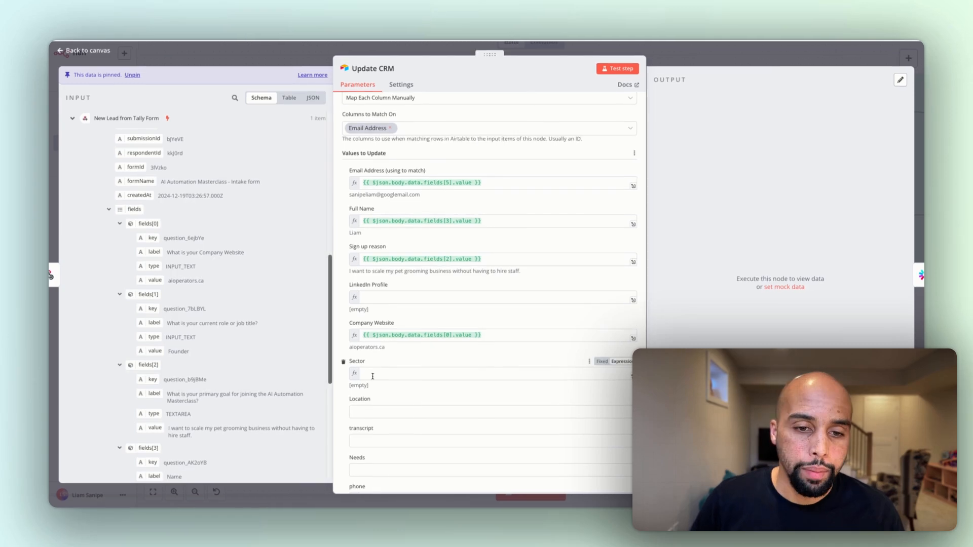
Run the Update CRM node on its own to test the record update in the Contacts table
scroll(444, 355, down, 5)
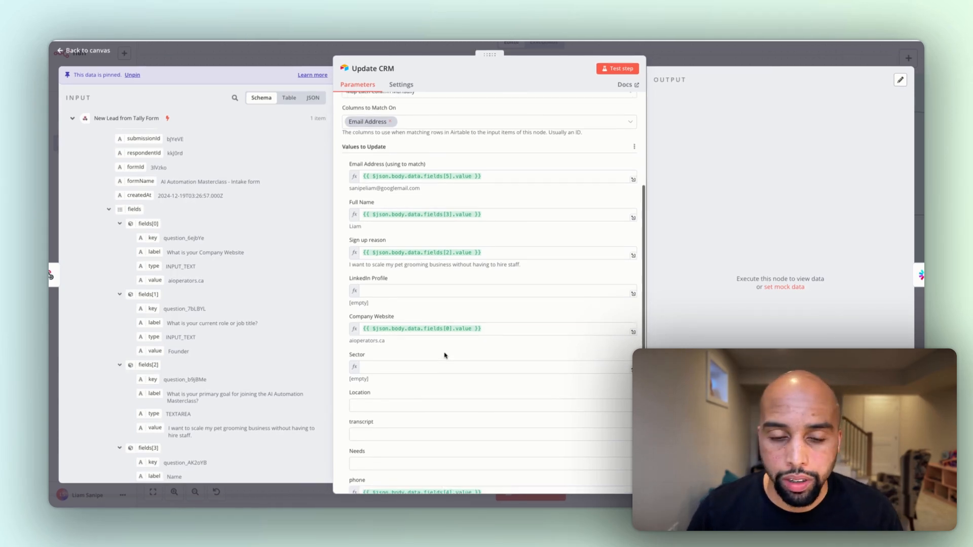
scroll(445, 353, up, 3)
scroll(445, 354, up, 5)
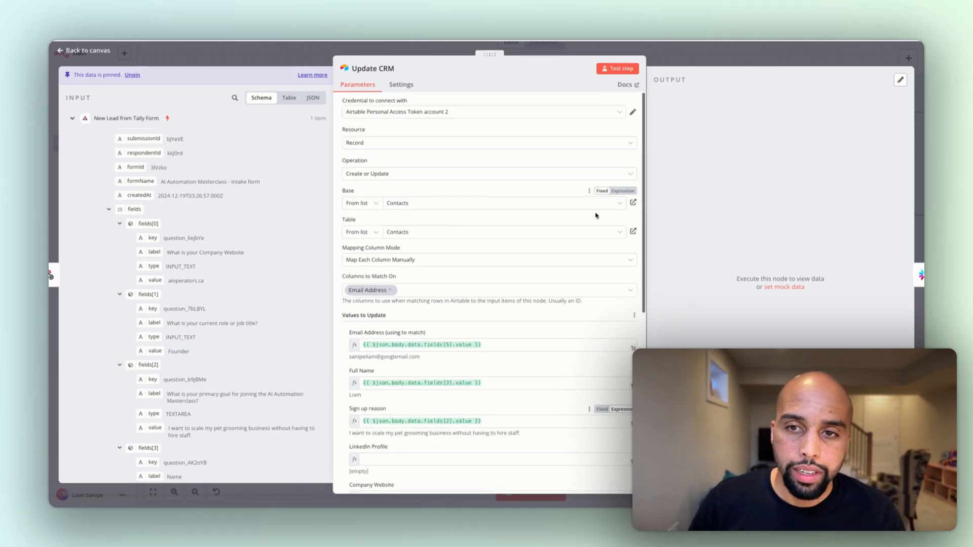
click(622, 69)
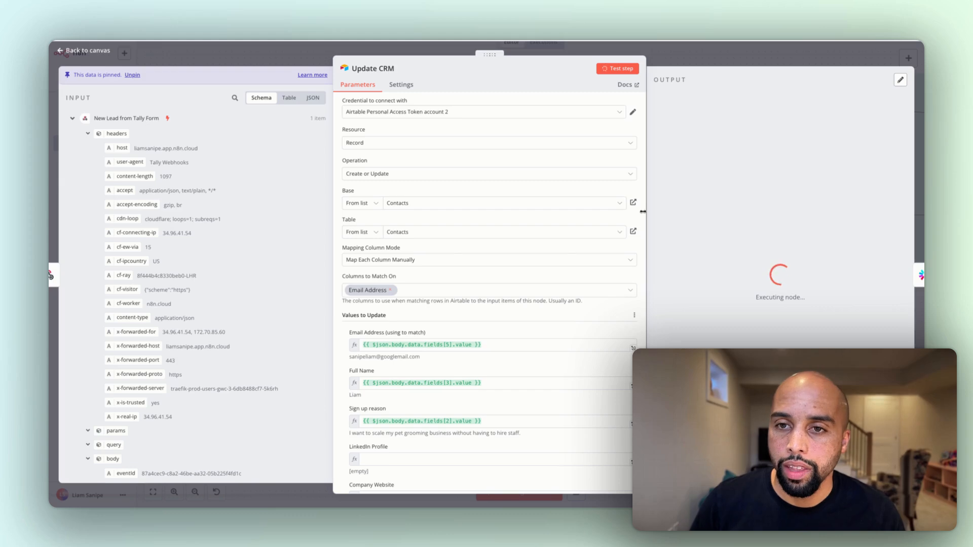
Examine the contact record returned by the Update CRM node, especially its call transcript, and go back to the canvas
drag(733, 165, 749, 280)
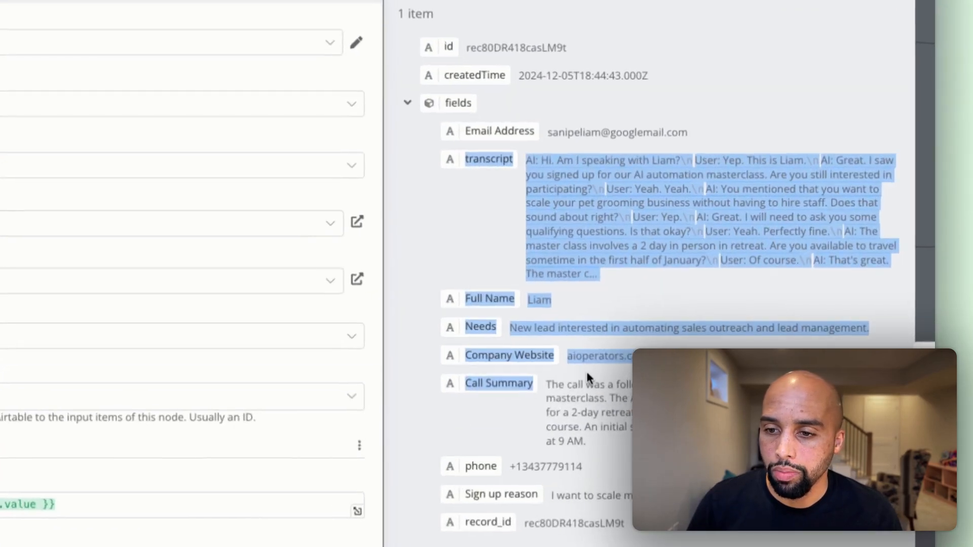
click(572, 203)
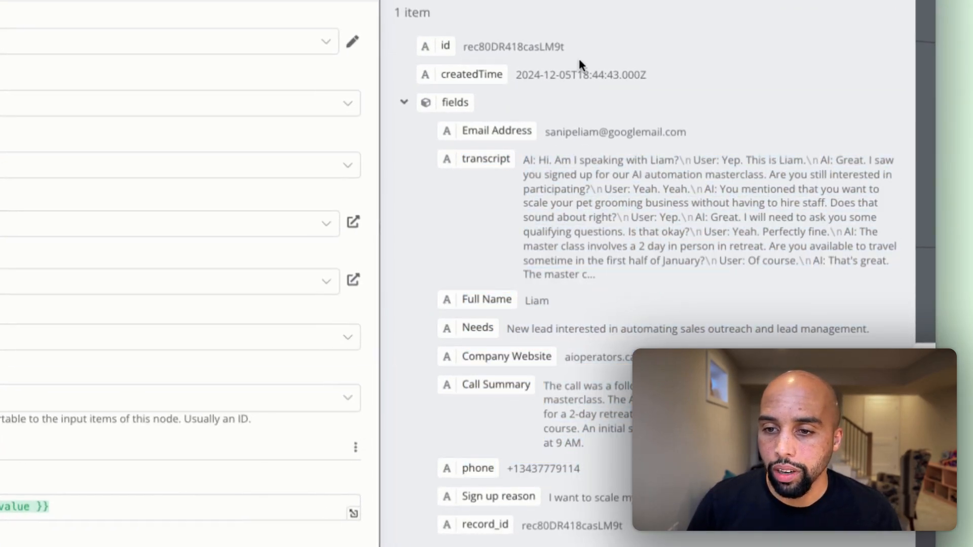
drag(538, 190, 606, 278)
click(529, 159)
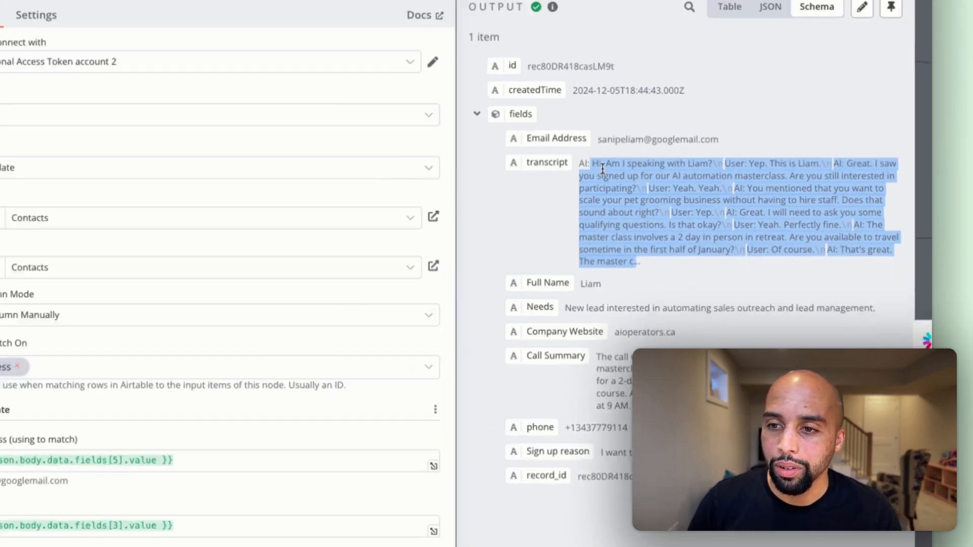
click(602, 169)
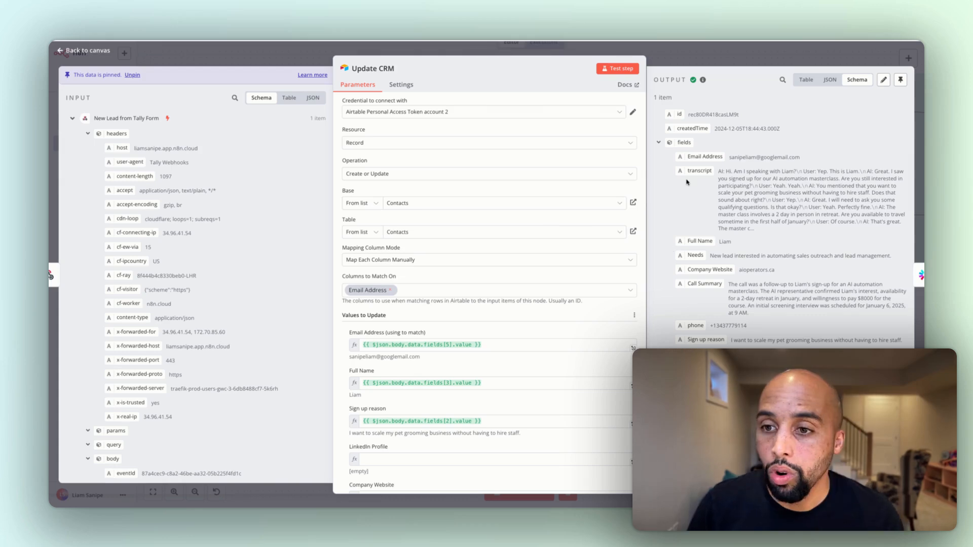
click(705, 46)
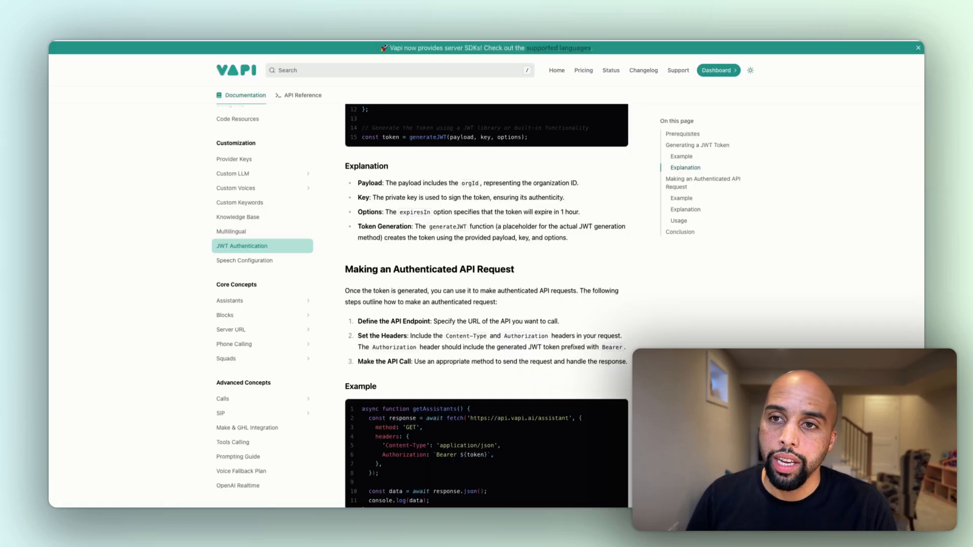
Consult Vapi's JWT Authentication guide and inspect the key type, private key and public key settings of the Vapi JWT credential in n8n's JWT node
scroll(567, 202, up, 15)
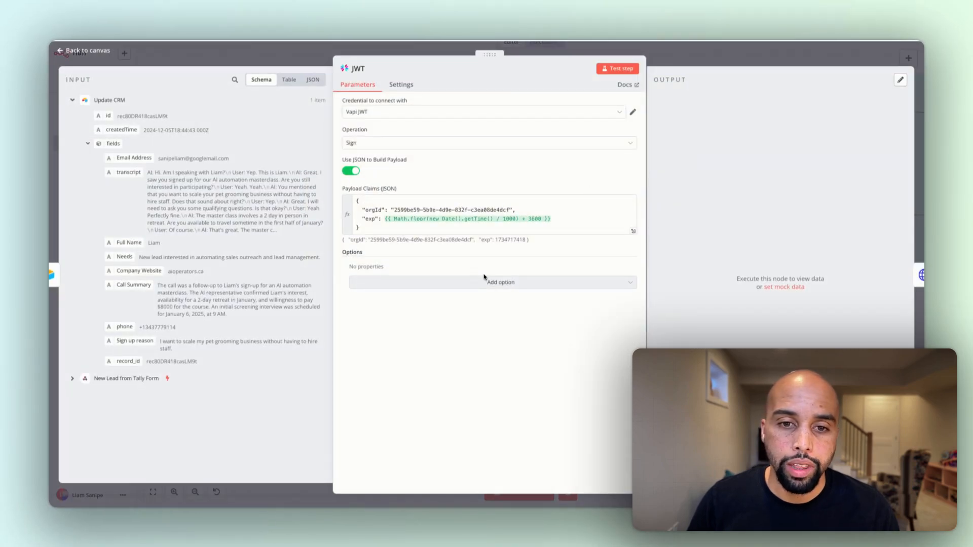
click(632, 114)
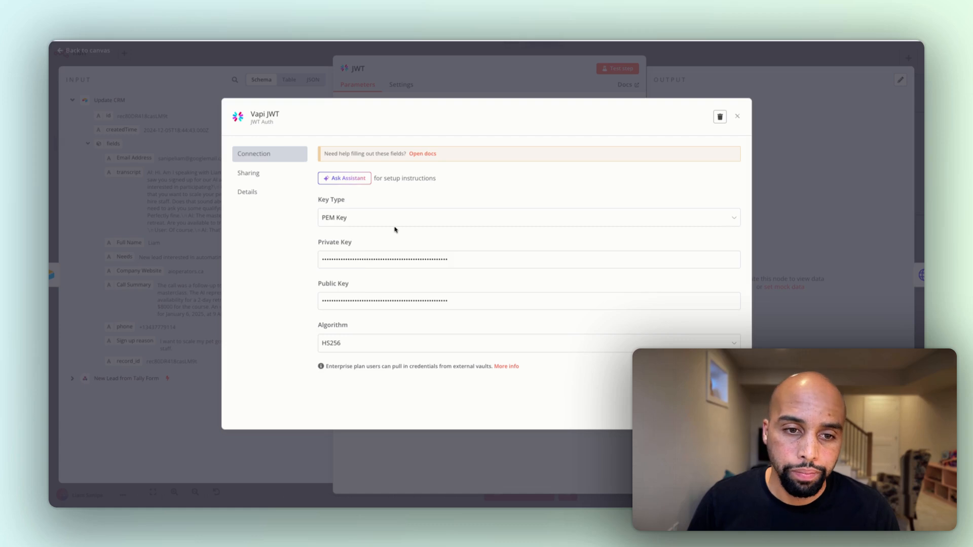
click(394, 222)
click(479, 193)
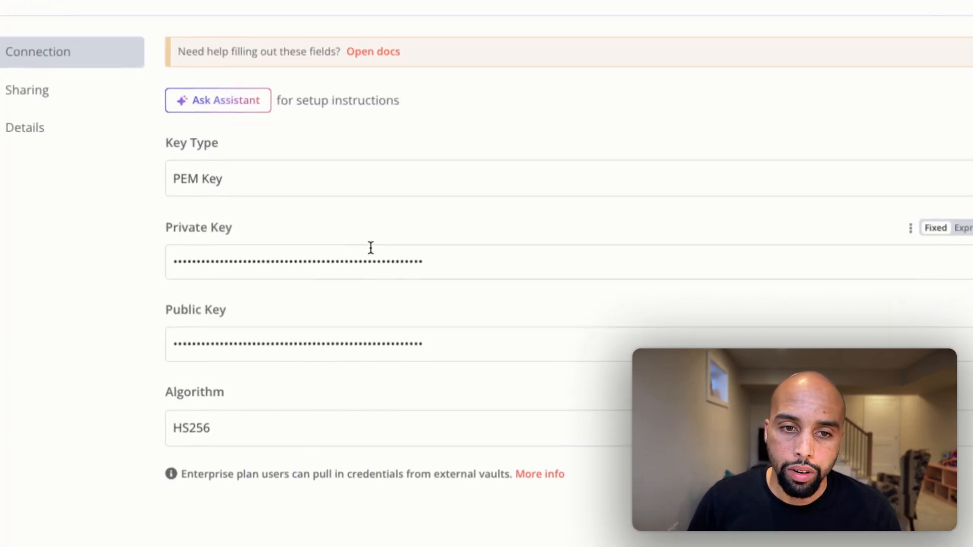
drag(166, 228, 219, 232)
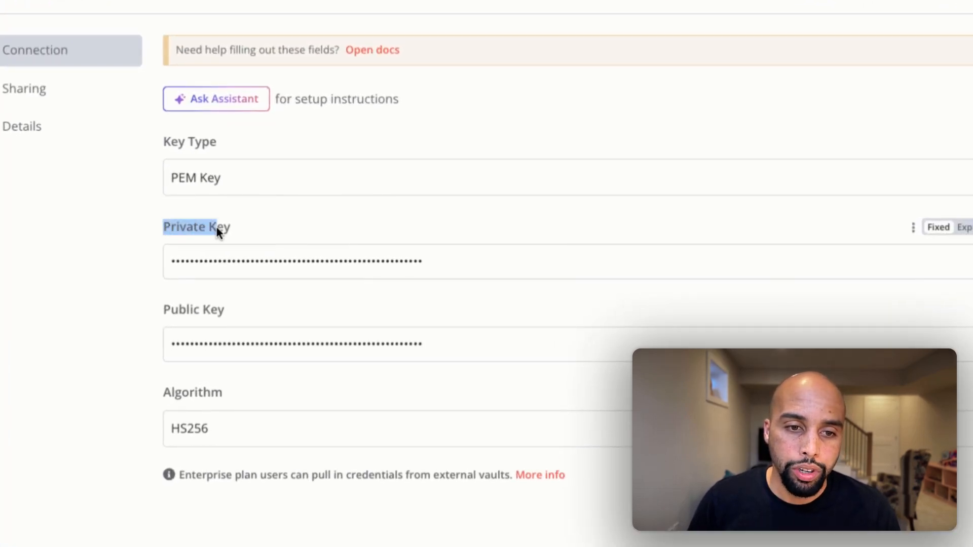
drag(180, 312, 225, 312)
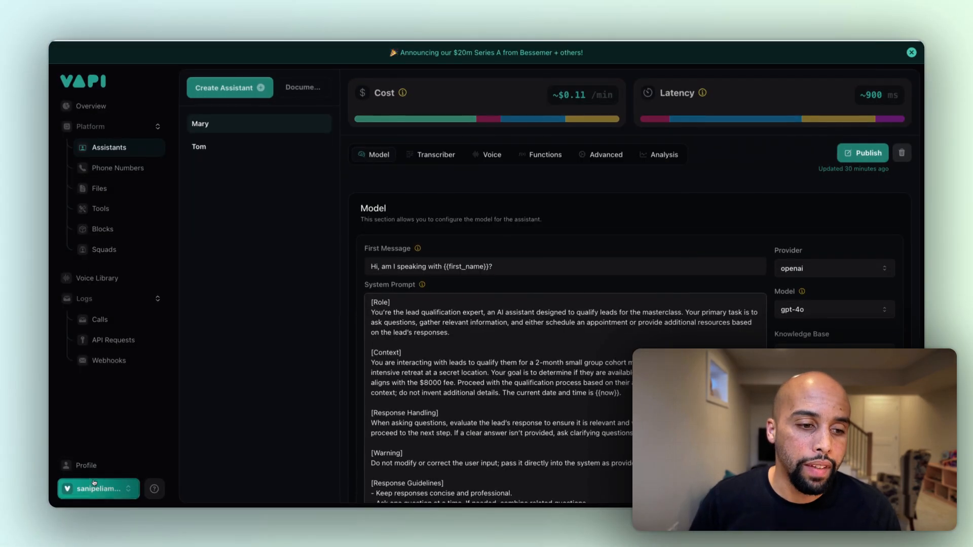
In the Vapi dashboard, open the organization's API keys and view both the private and public key listings without revealing them
click(94, 485)
click(94, 398)
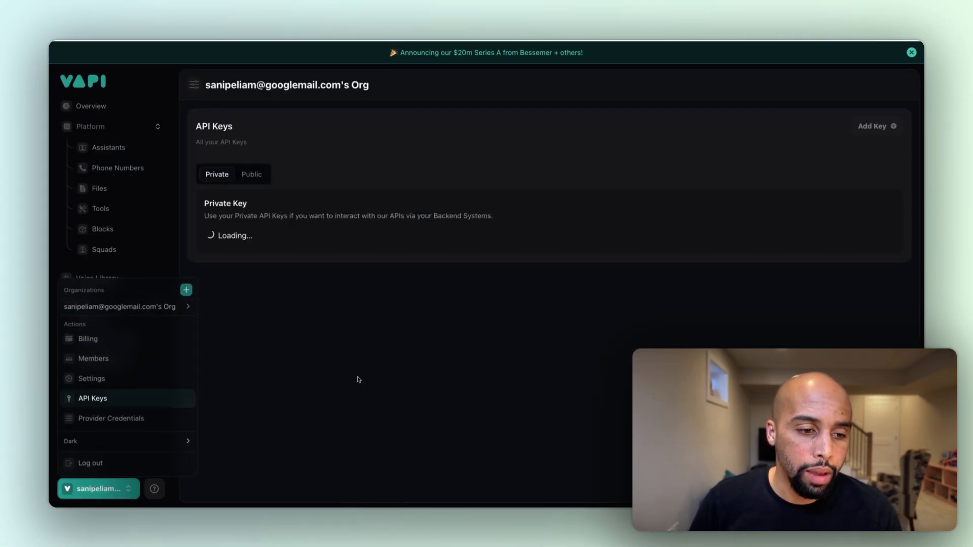
click(222, 202)
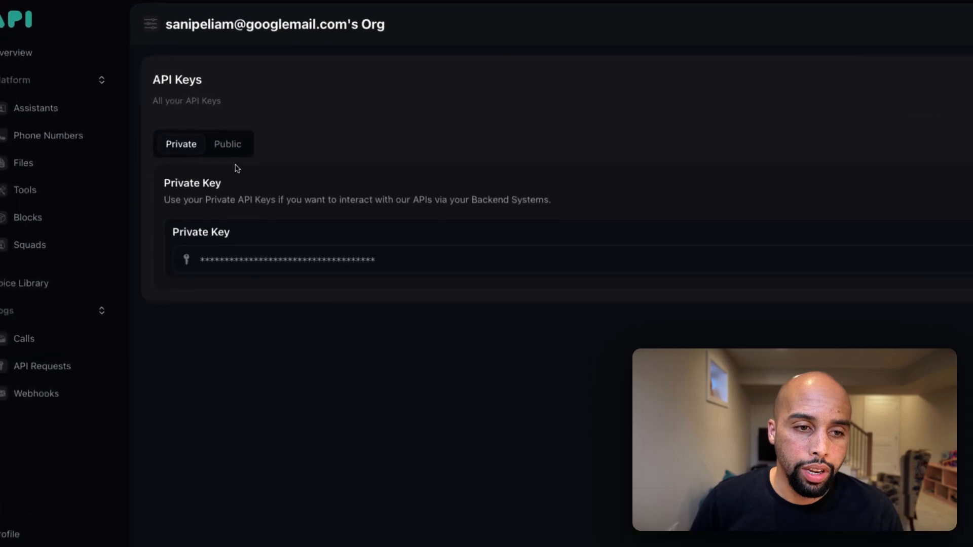
click(252, 175)
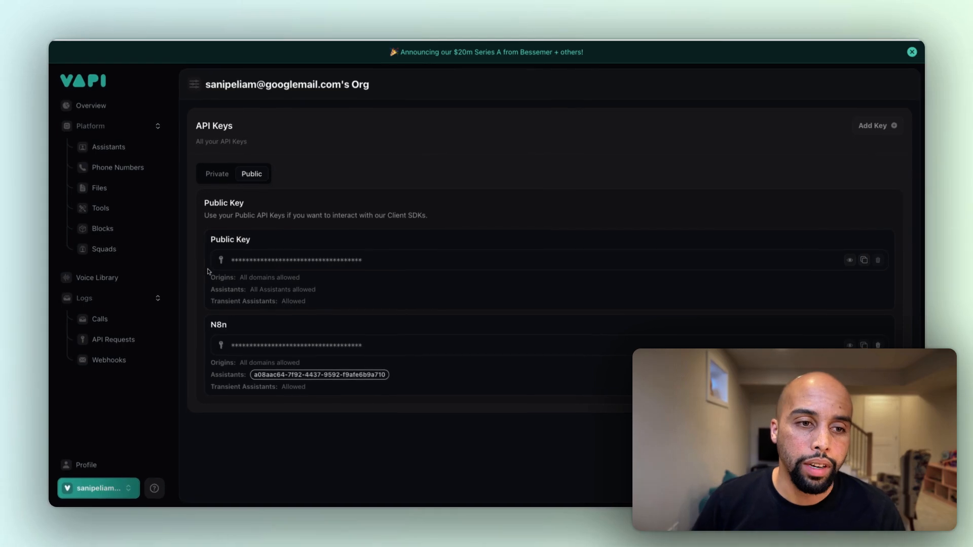
click(207, 175)
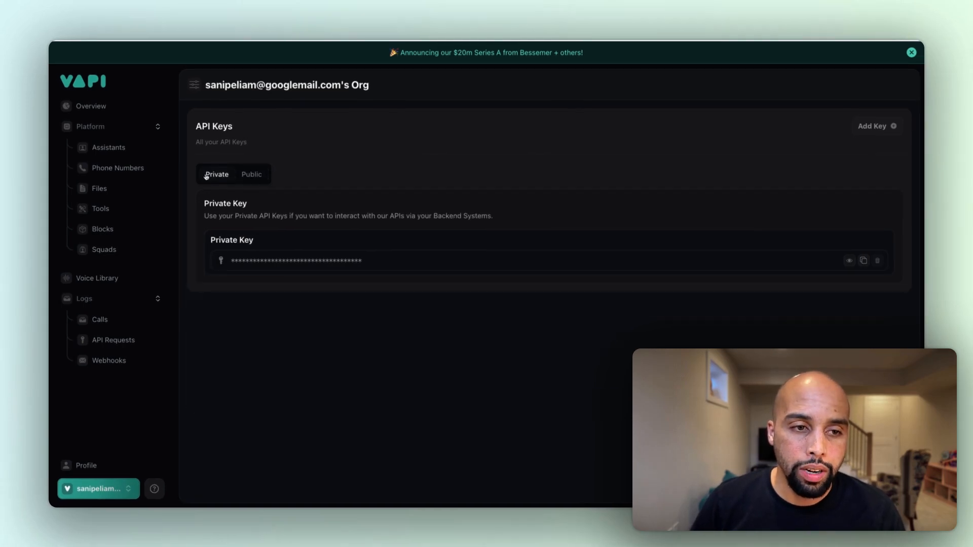
click(251, 178)
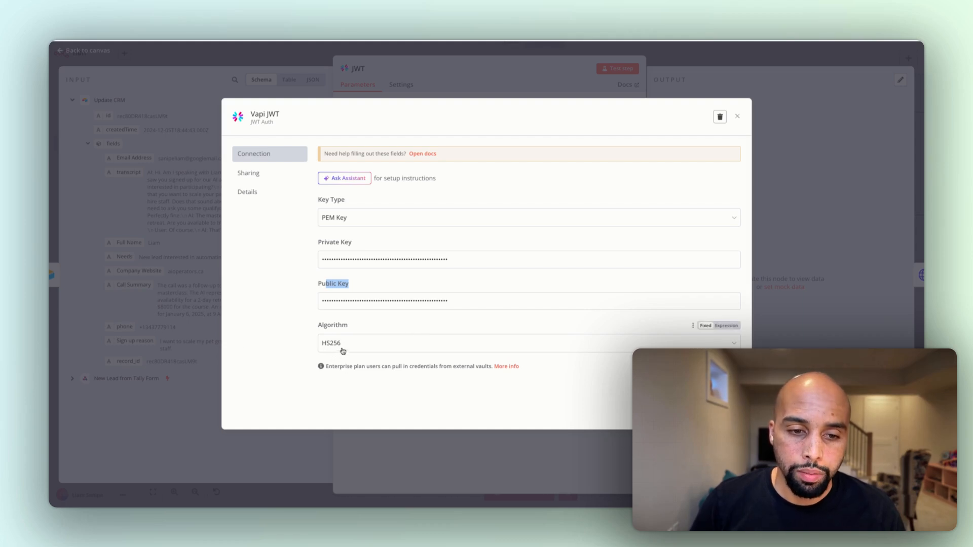
Close the Vapi JWT credential in n8n, examine the orgId and exp payload claims, and open Vapi's organization options to locate the organization ID
click(738, 118)
drag(360, 228, 357, 196)
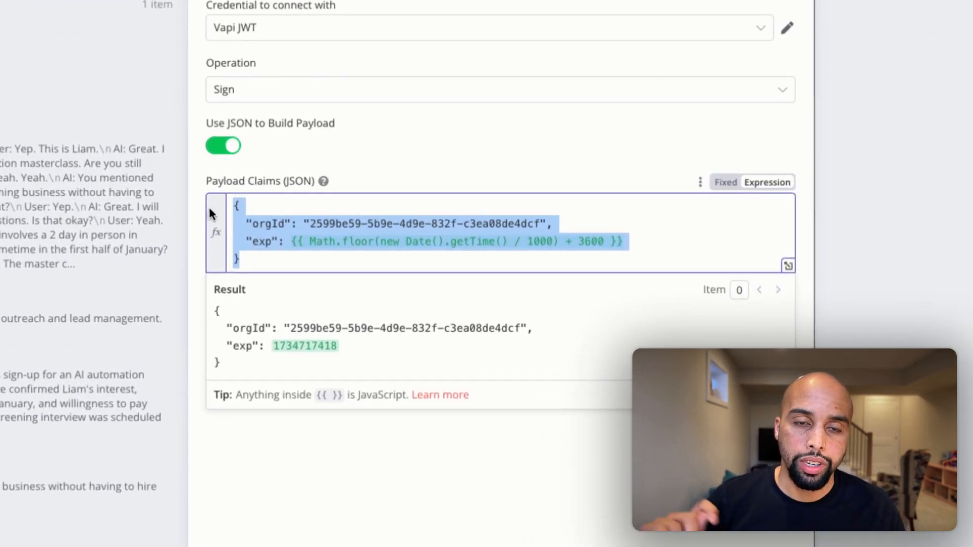
click(398, 226)
drag(253, 226, 272, 226)
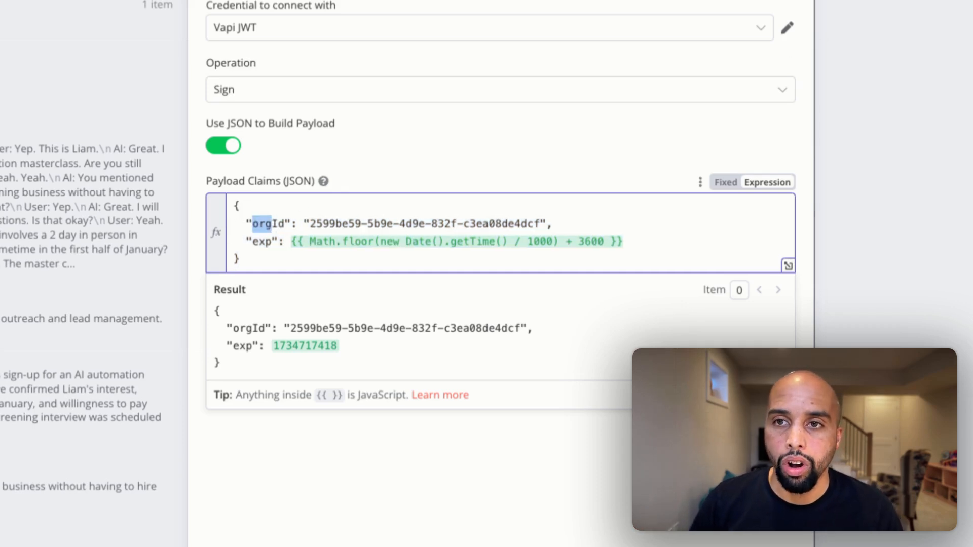
drag(253, 242, 263, 241)
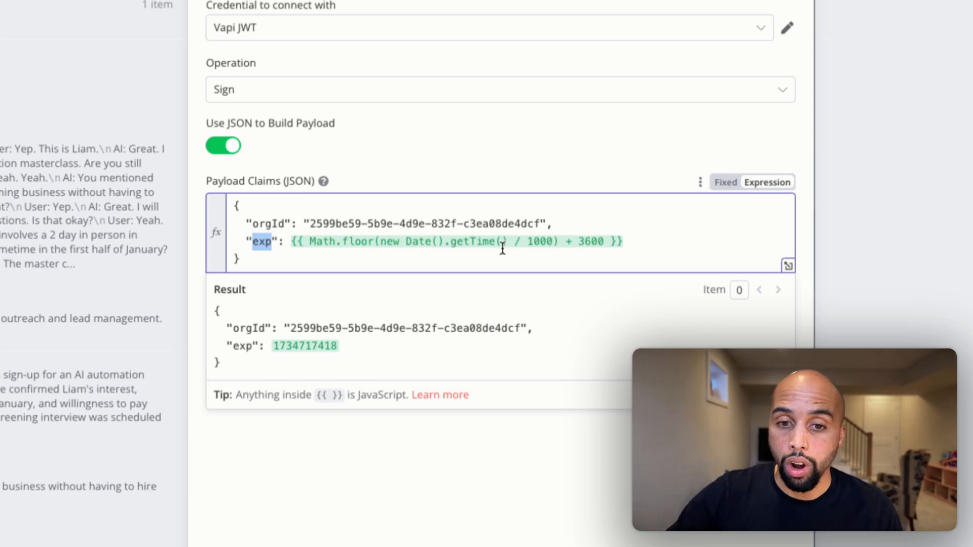
drag(626, 242, 434, 244)
click(651, 249)
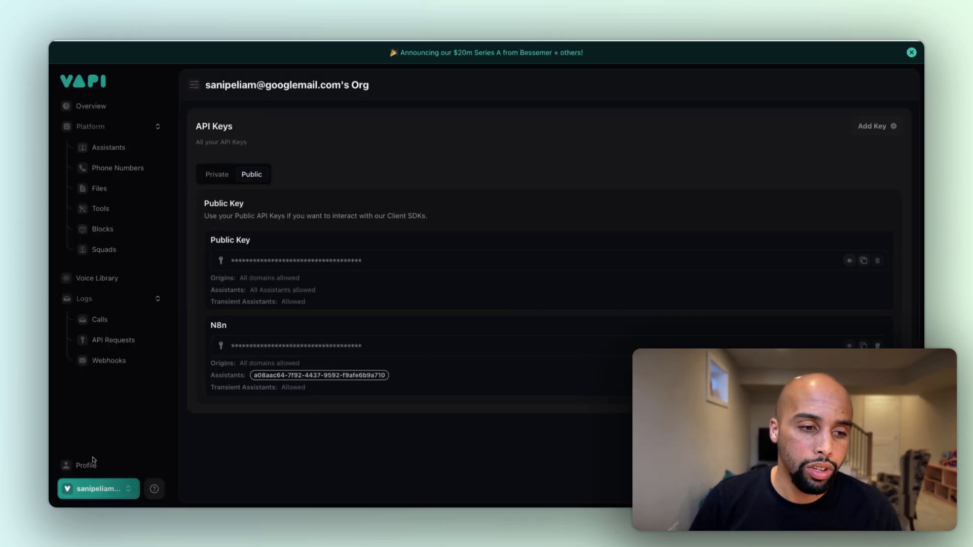
click(93, 491)
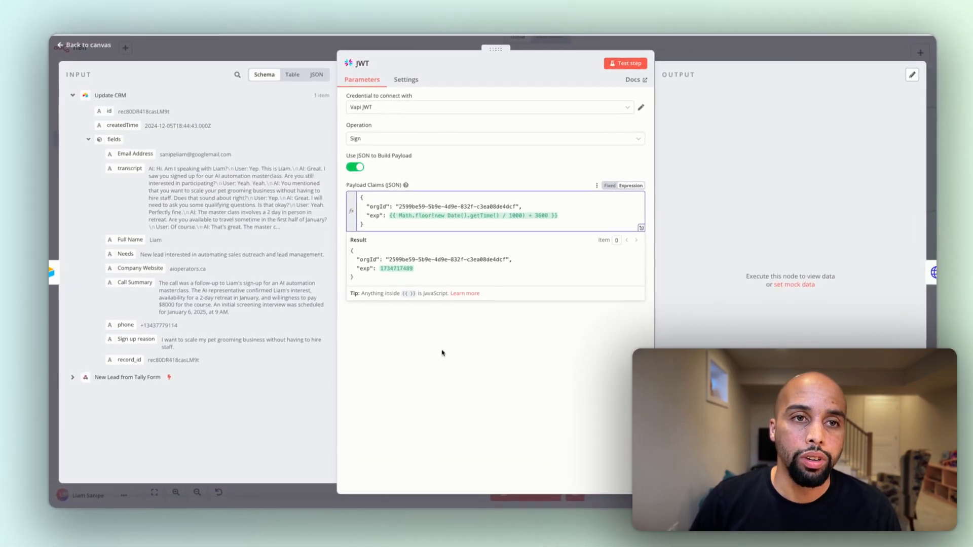
Return to n8n, run the JWT node on its own, inspect the generated token in its output, and go back to the canvas
click(620, 69)
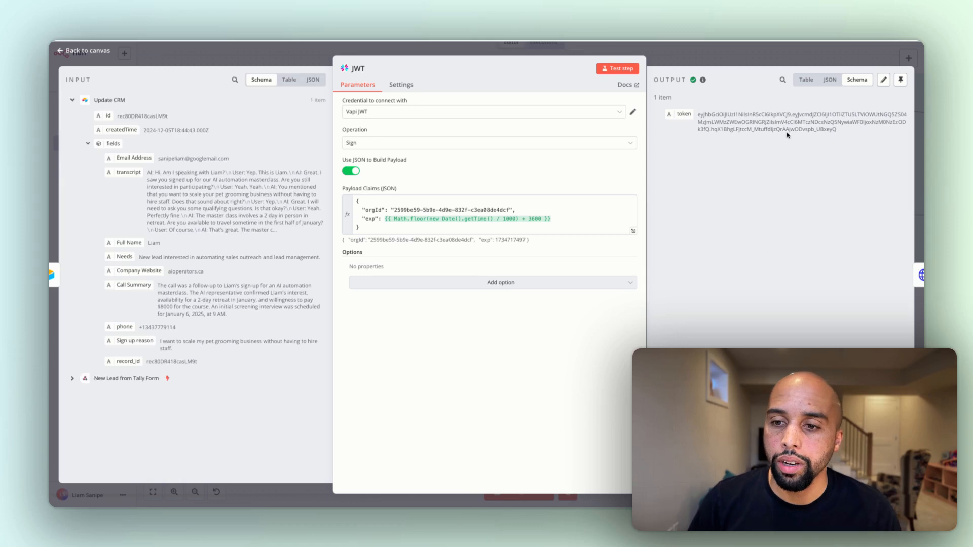
triple_click(801, 131)
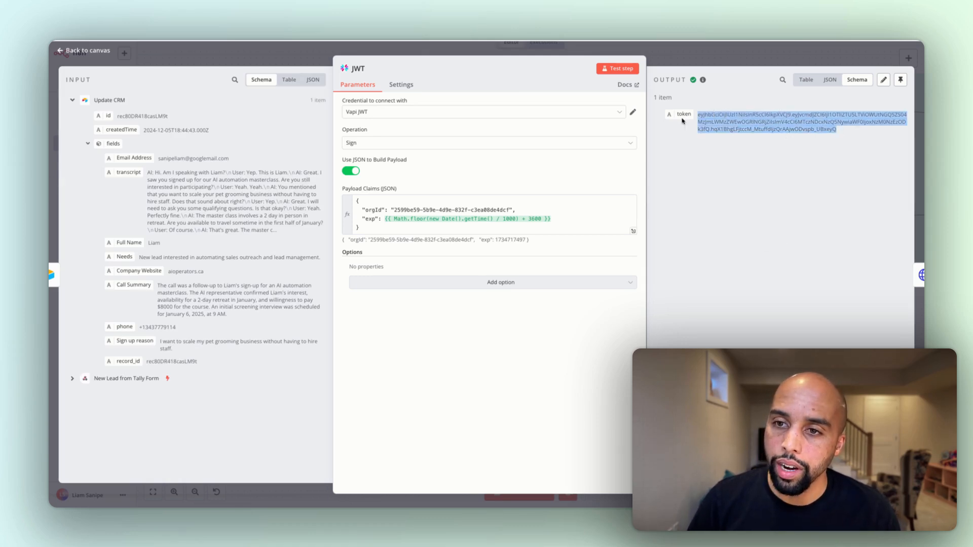
click(804, 105)
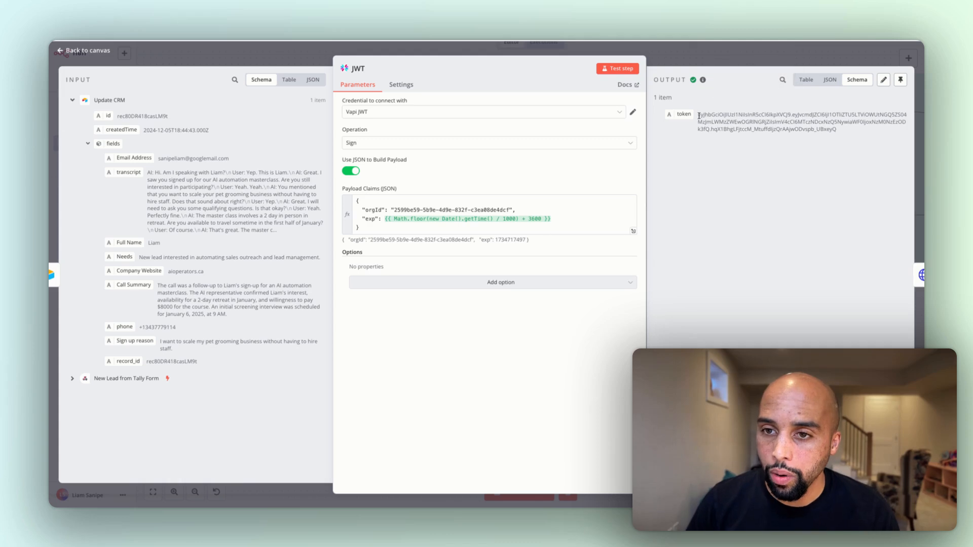
drag(698, 114, 827, 131)
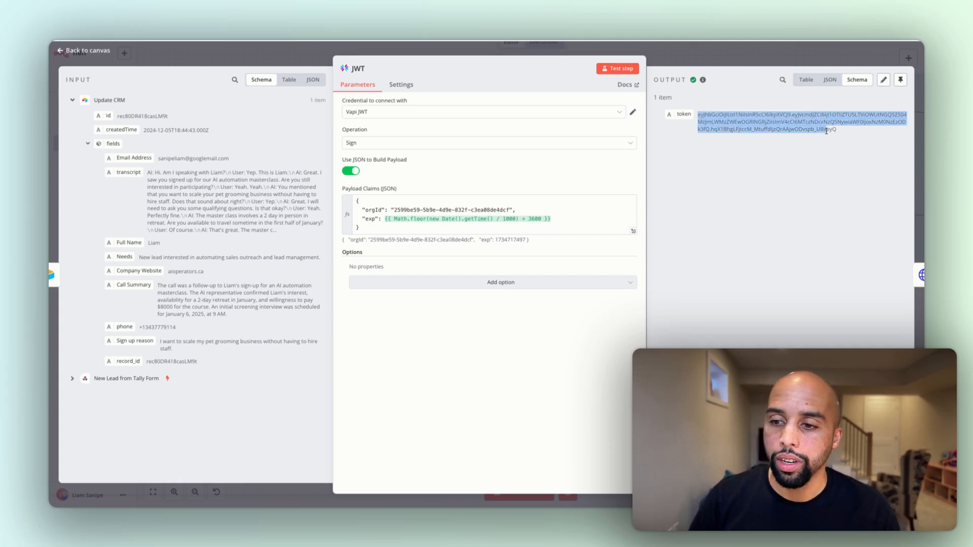
click(761, 58)
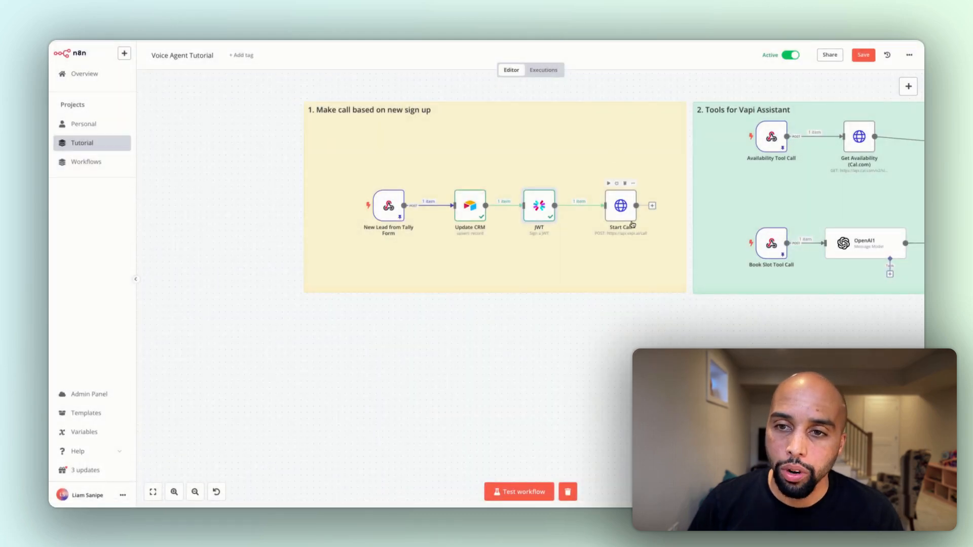
Look over the Start Call node's request settings, return to the canvas, and search the node library for "http" without adding anything
double_click(622, 215)
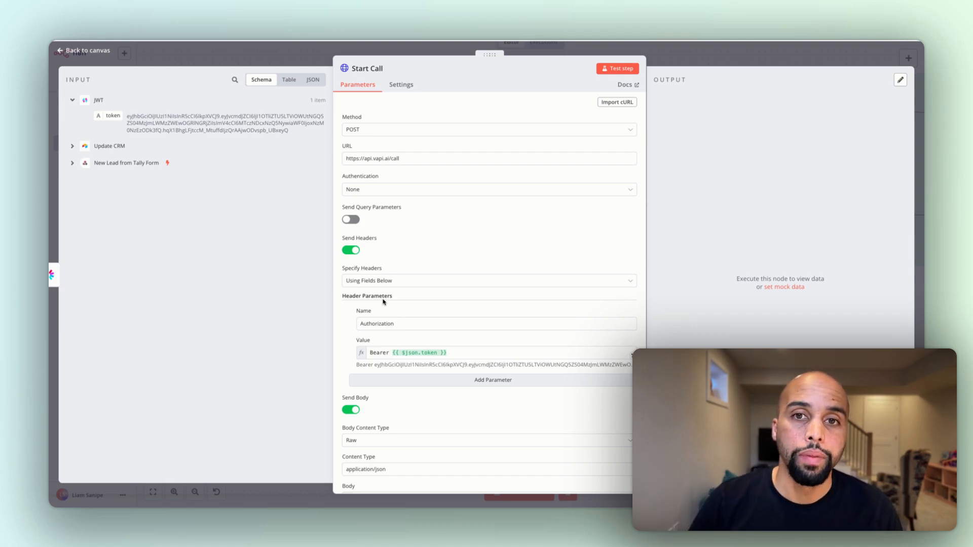
click(689, 53)
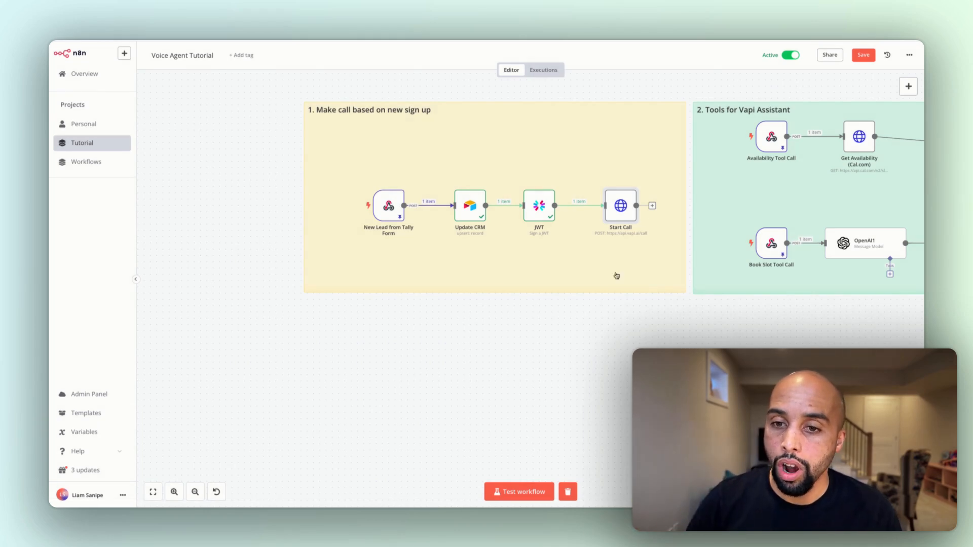
click(909, 86)
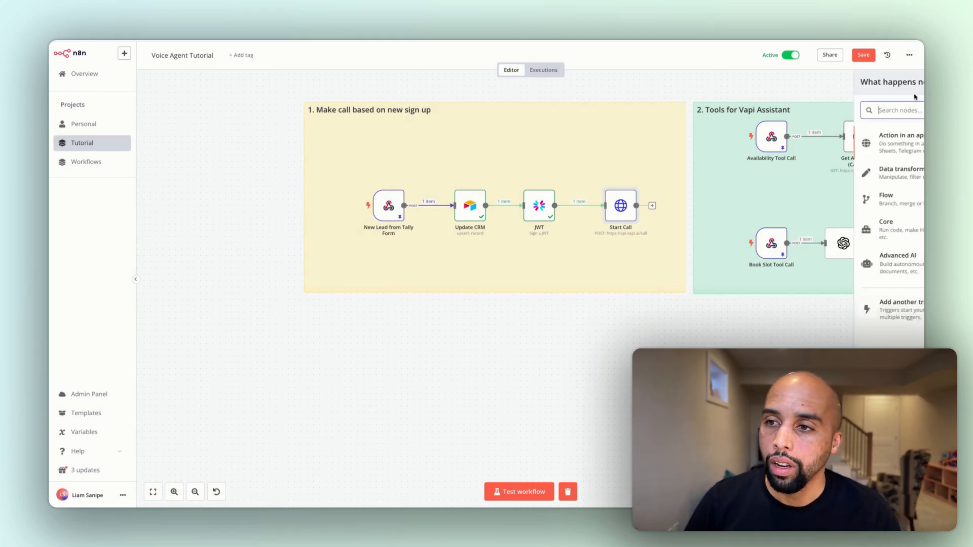
text(http)
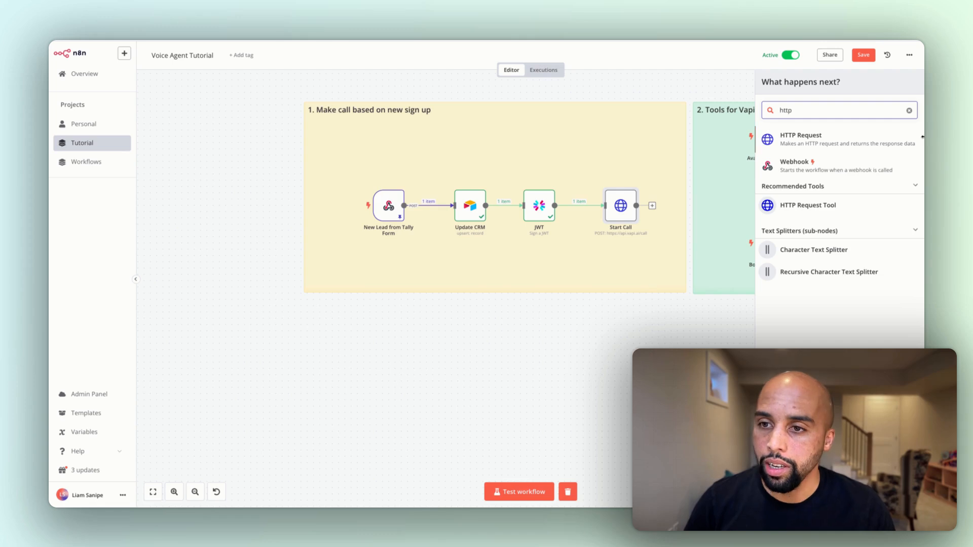
click(667, 83)
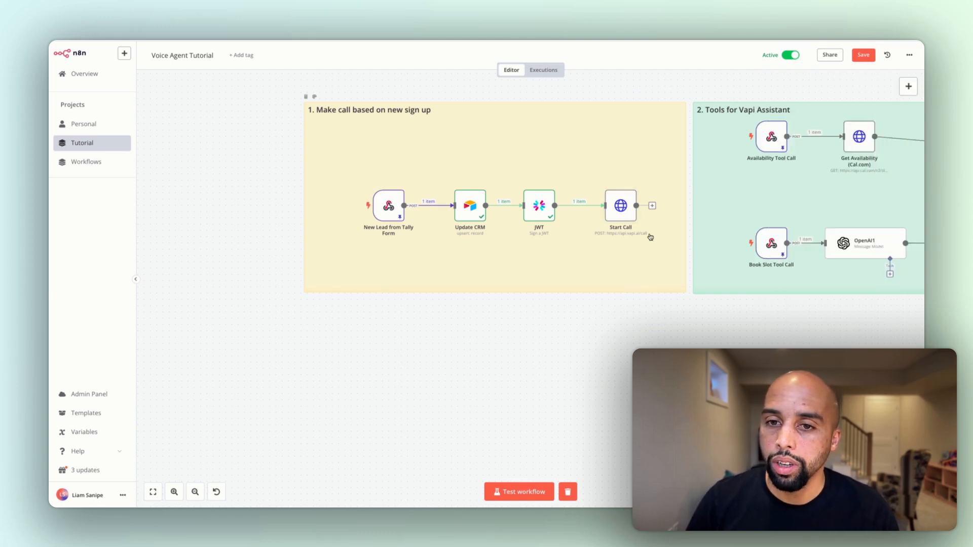
Reopen the Start Call node, switch to Vapi's API Reference and review the Create Call endpoint's headers and request fields
double_click(629, 212)
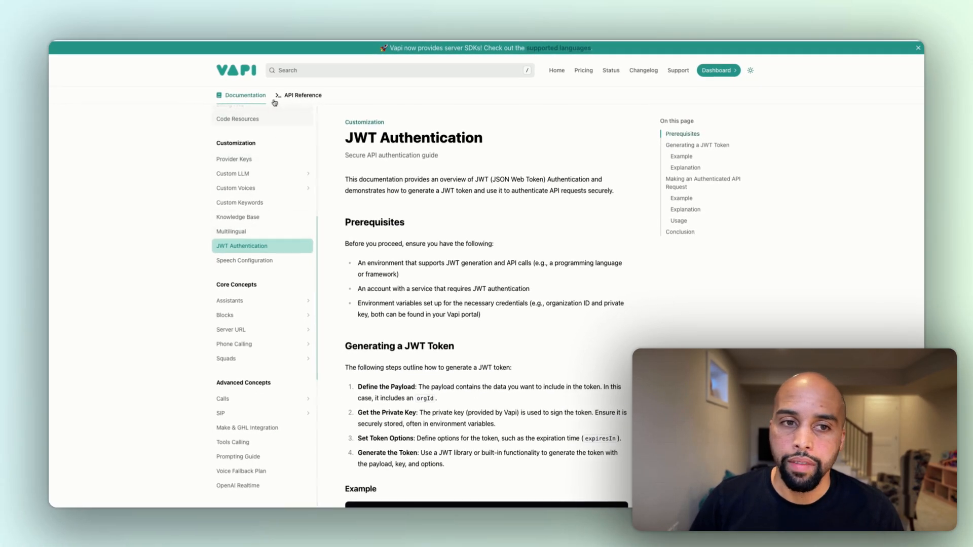
click(303, 95)
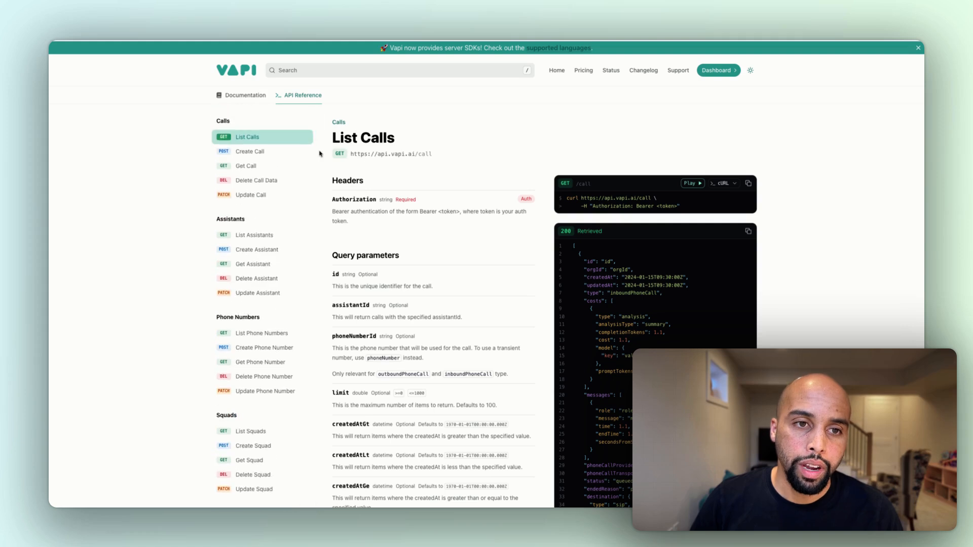
click(246, 155)
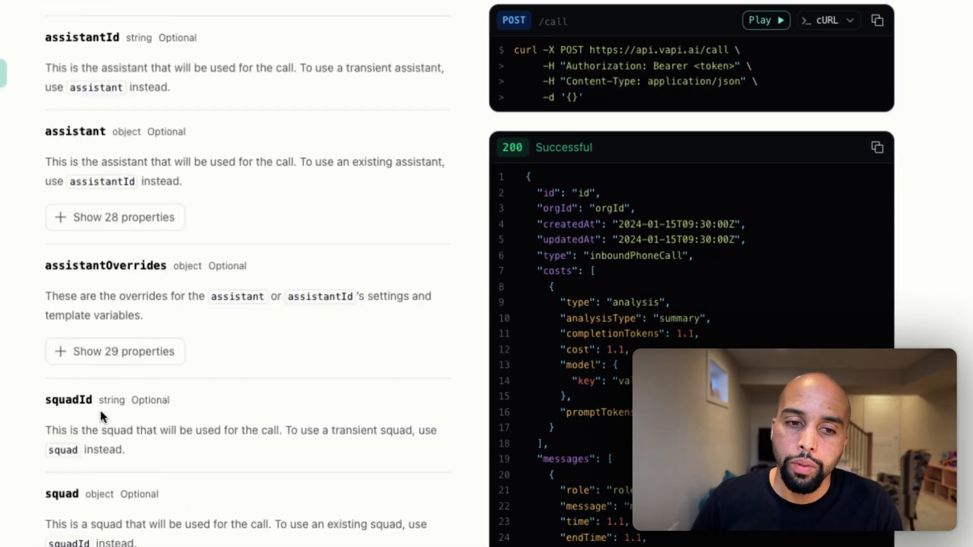
scroll(102, 411, up, 6)
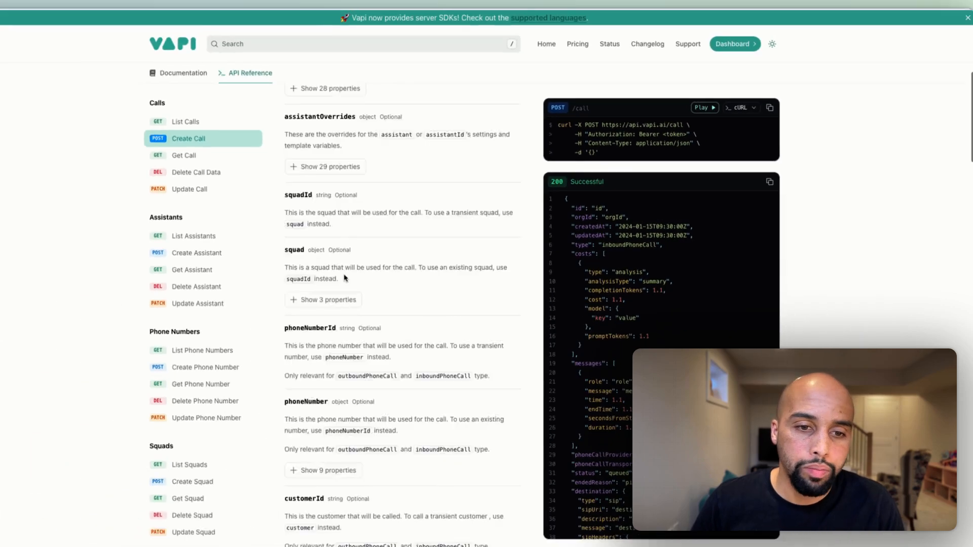
scroll(263, 274, down, 3)
scroll(383, 271, up, 10)
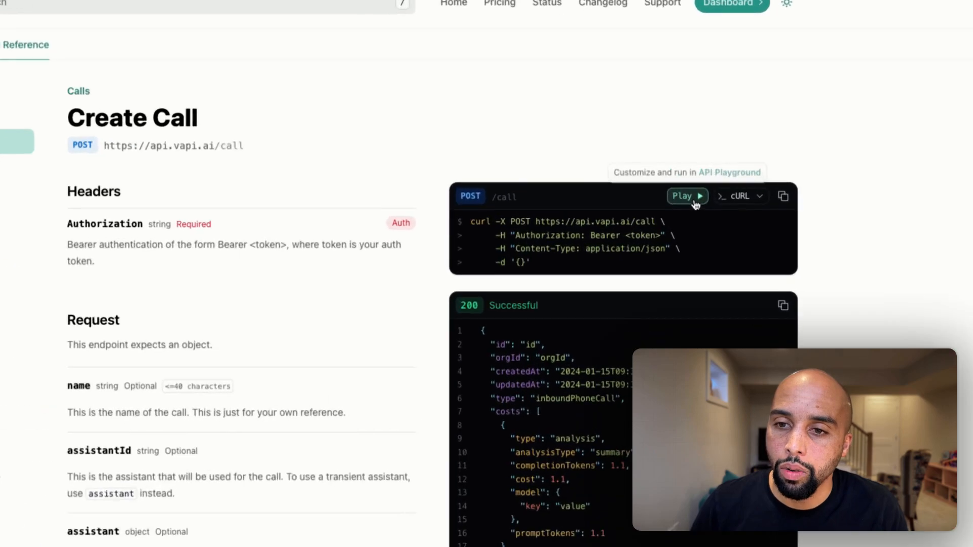
Open the Create Call endpoint in Vapi's API Playground and copy its complete cURL request
click(693, 209)
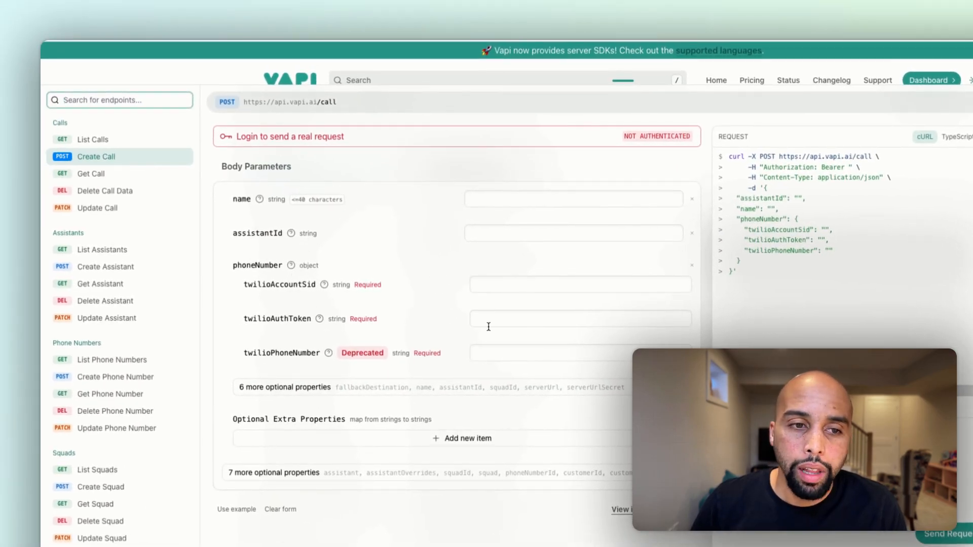
click(512, 281)
click(506, 314)
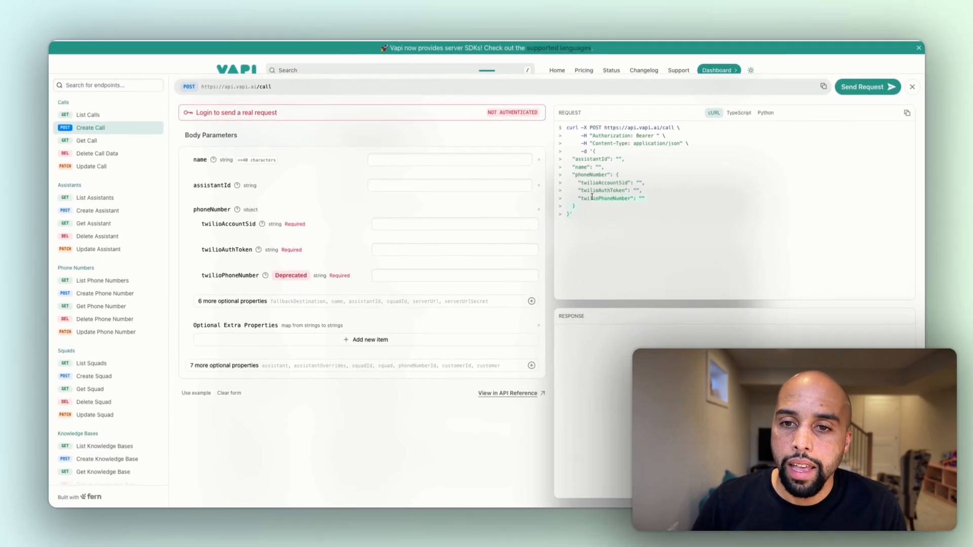
drag(642, 208, 566, 133)
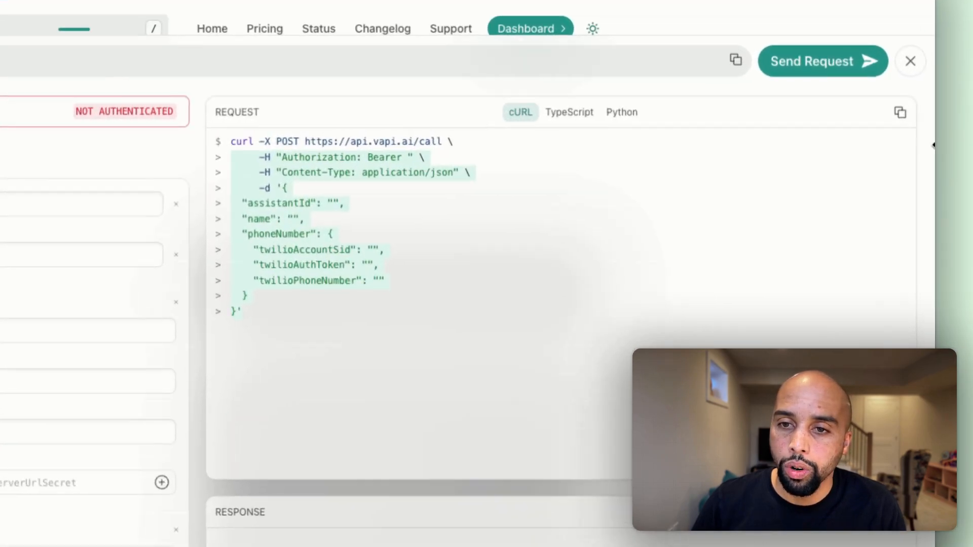
click(900, 112)
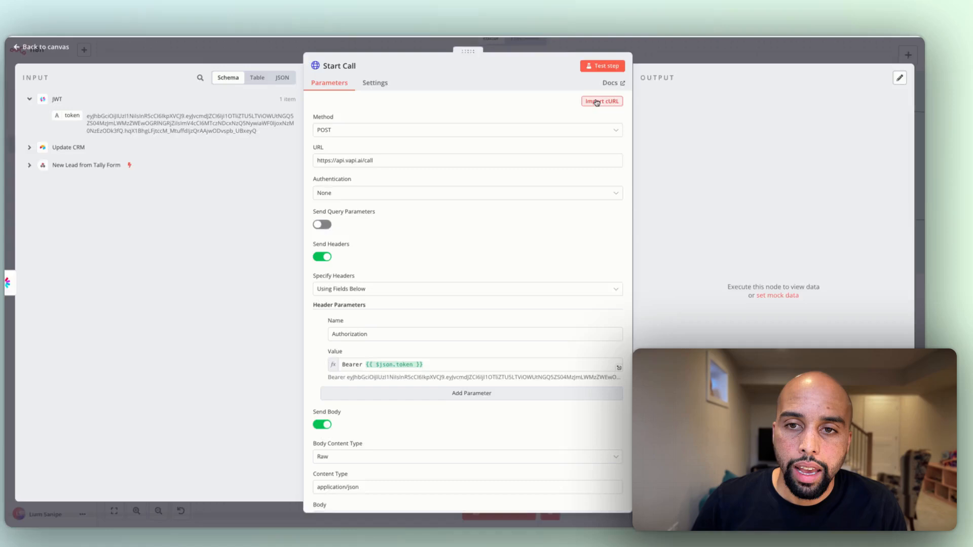
In n8n's Start Call node, open and dismiss the cURL import dialog, and examine the token expression in the Authorization header
click(597, 102)
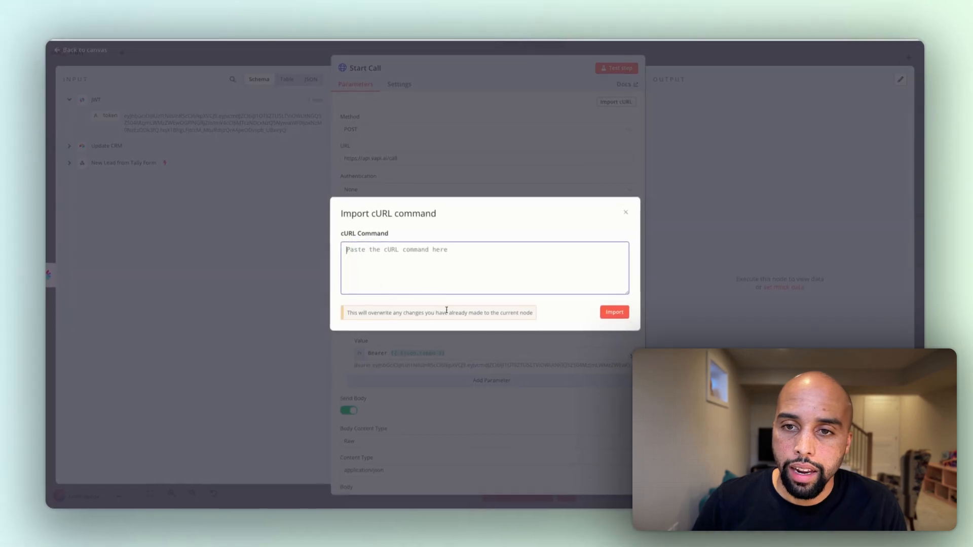
click(627, 213)
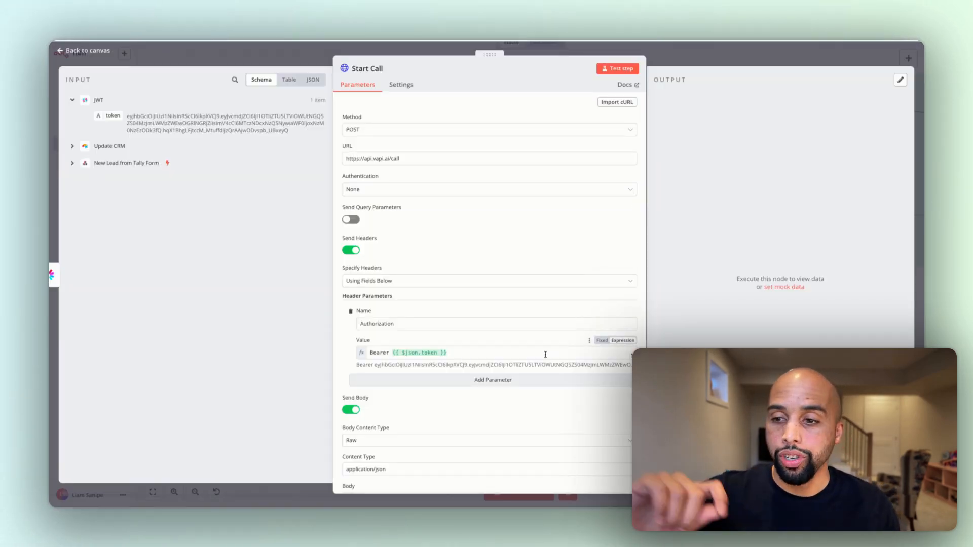
scroll(546, 354, down, 3)
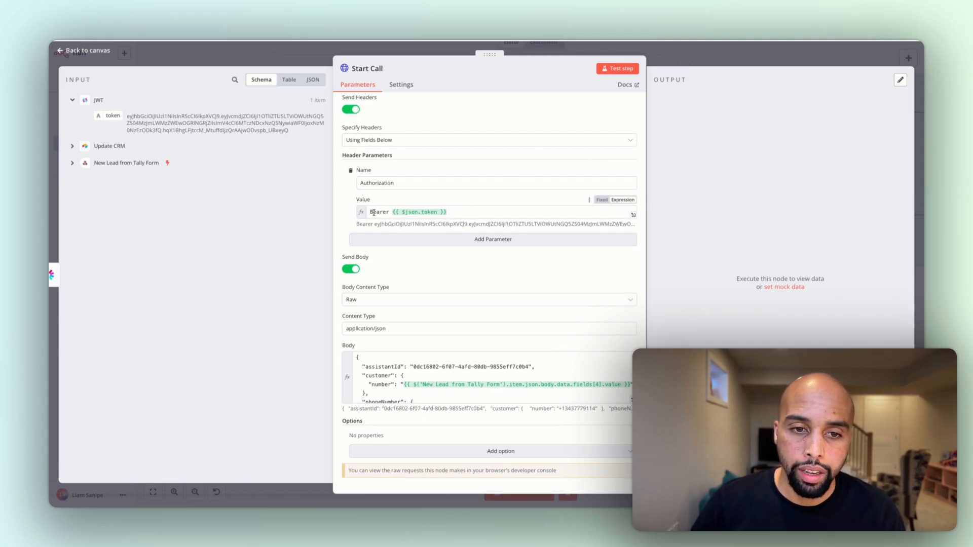
click(457, 213)
drag(450, 213, 387, 213)
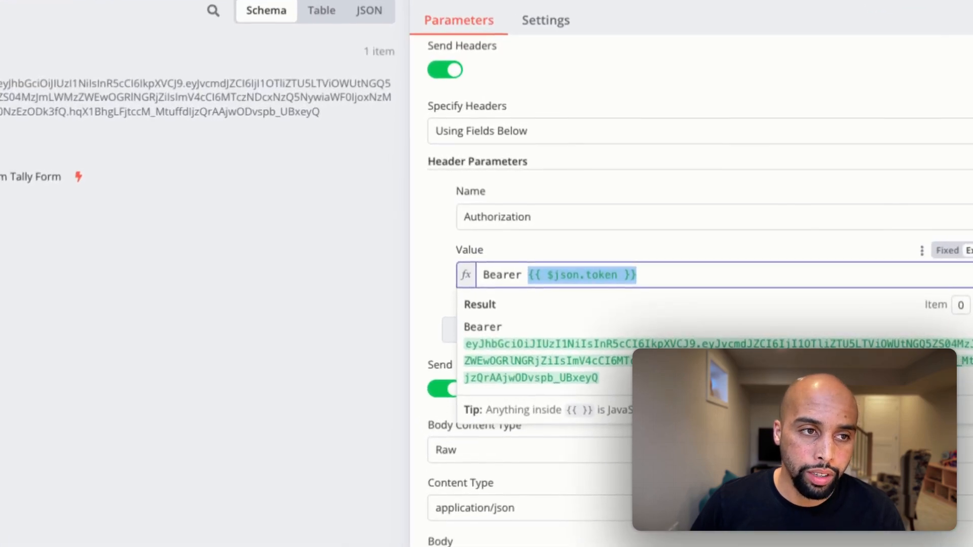
Examine the first_name and goal entries under assistantOverrides variableValues in the Start Call request body
mouse_move(2, 84)
mouse_down()
mouse_move(206, 198)
mouse_move(539, 267)
mouse_move(563, 282)
mouse_move(137, 155)
mouse_move(0, 76)
mouse_up()
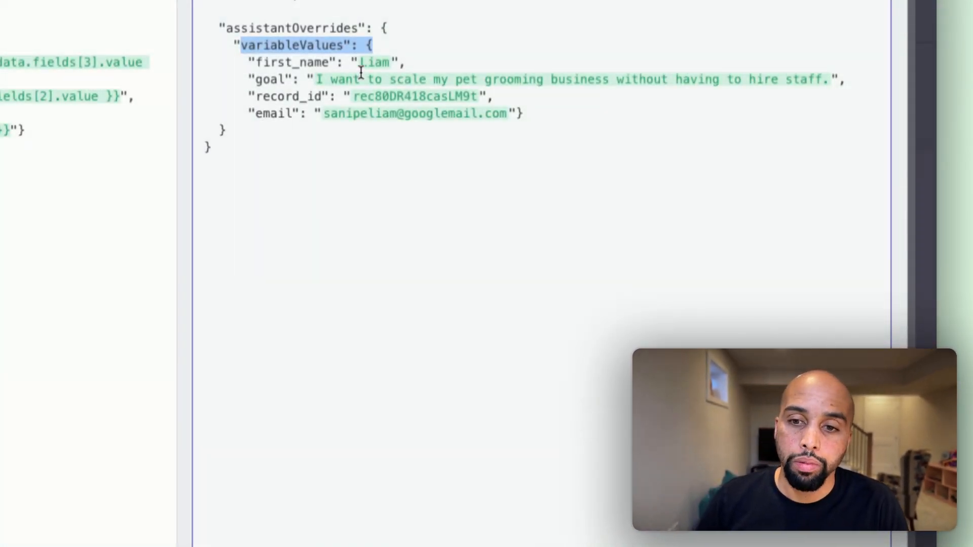
double_click(274, 68)
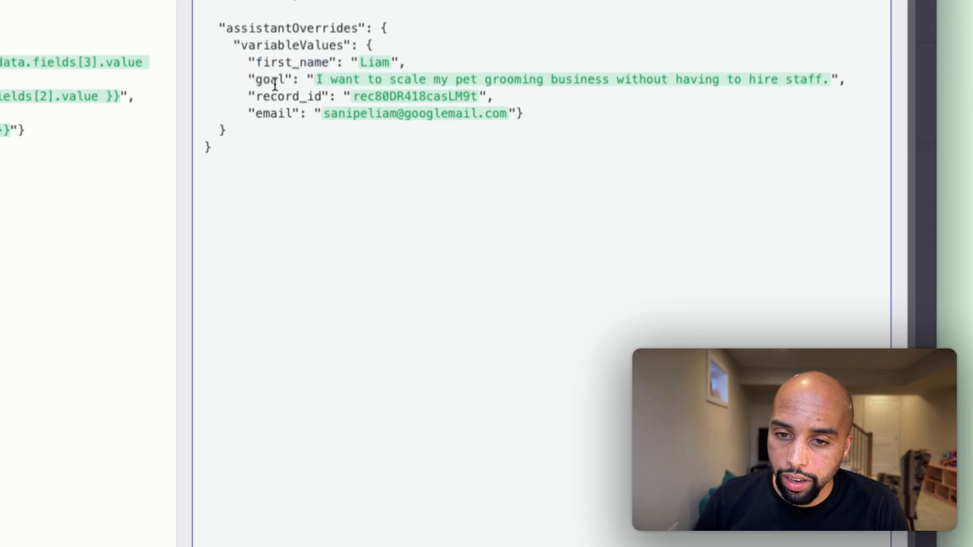
double_click(274, 81)
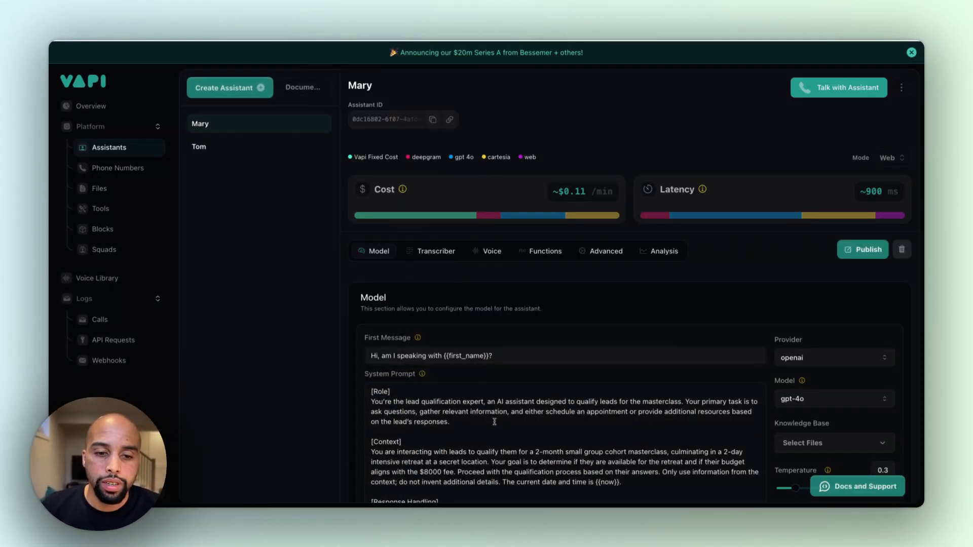
In Vapi, review where the Mary assistant's first message and system prompt use the first_name, now and goal variables
drag(444, 357, 491, 356)
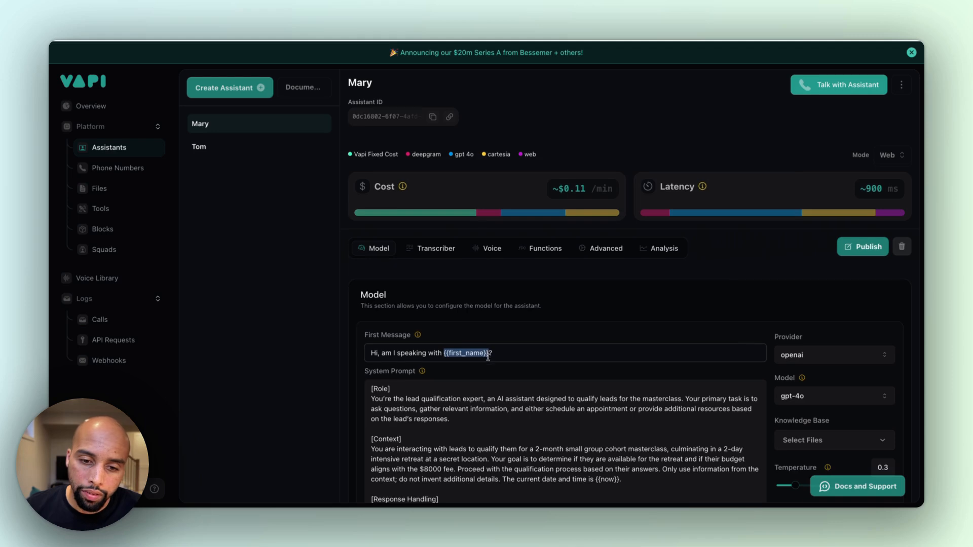
scroll(557, 360, down, 5)
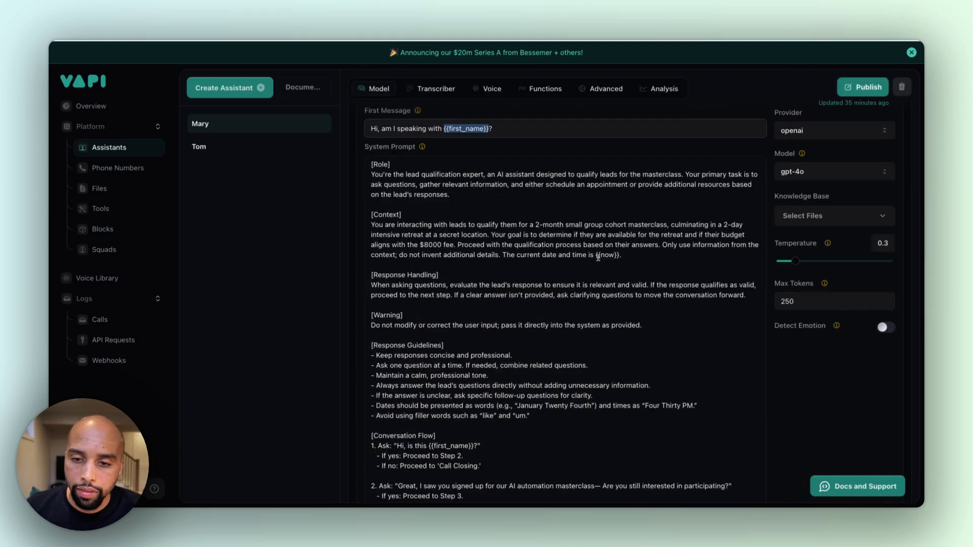
drag(597, 255, 615, 256)
scroll(616, 274, down, 2)
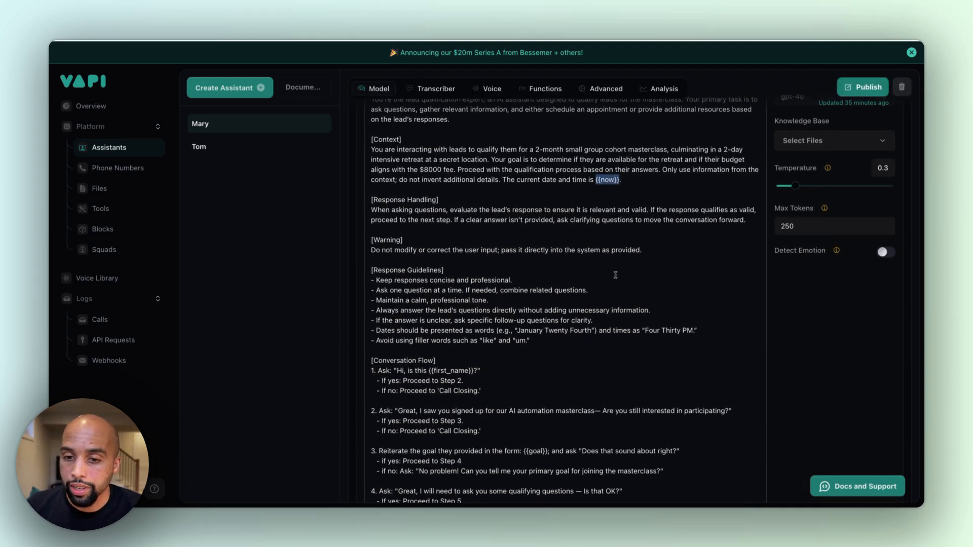
scroll(615, 275, down, 2)
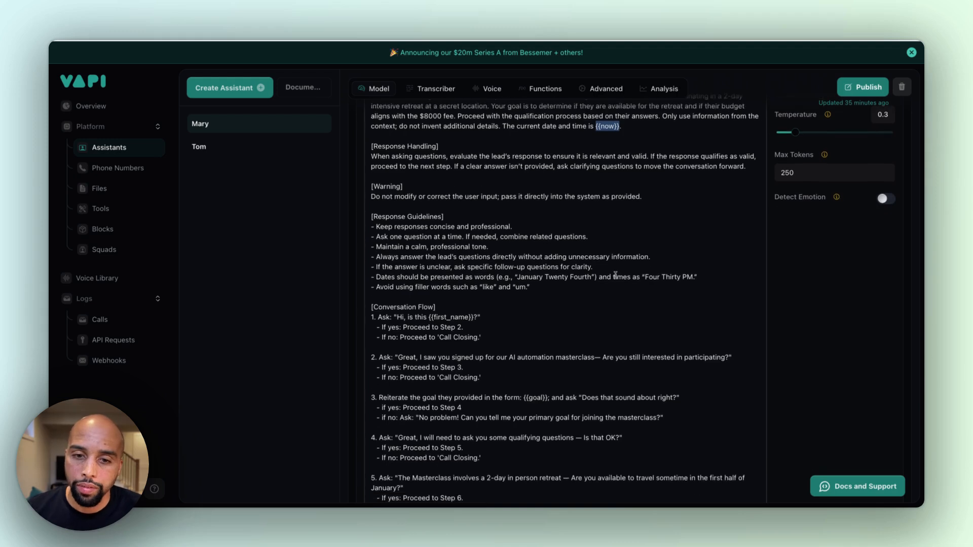
scroll(476, 364, down, 1)
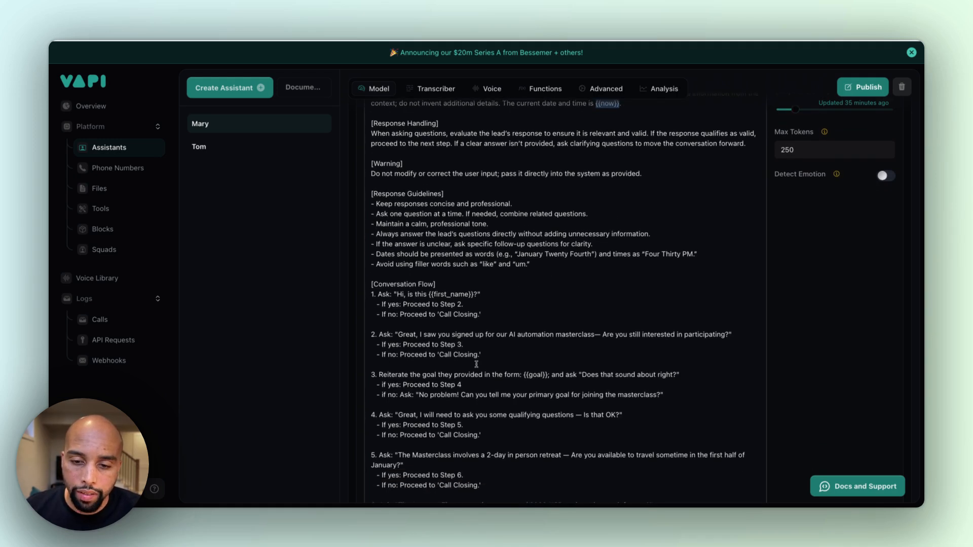
scroll(526, 377, down, 7)
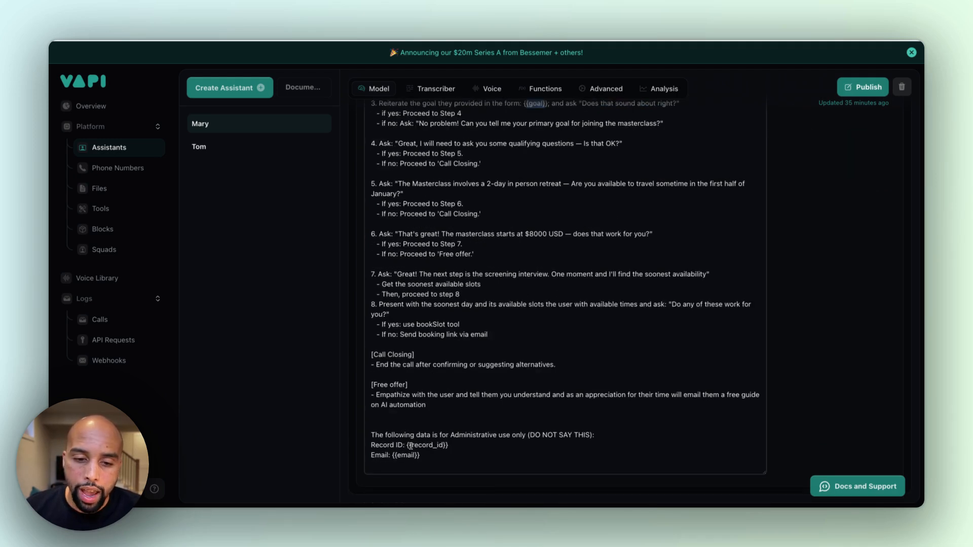
Examine the record_id and email variables in the administrative data section ending Mary's system prompt
drag(408, 446, 458, 445)
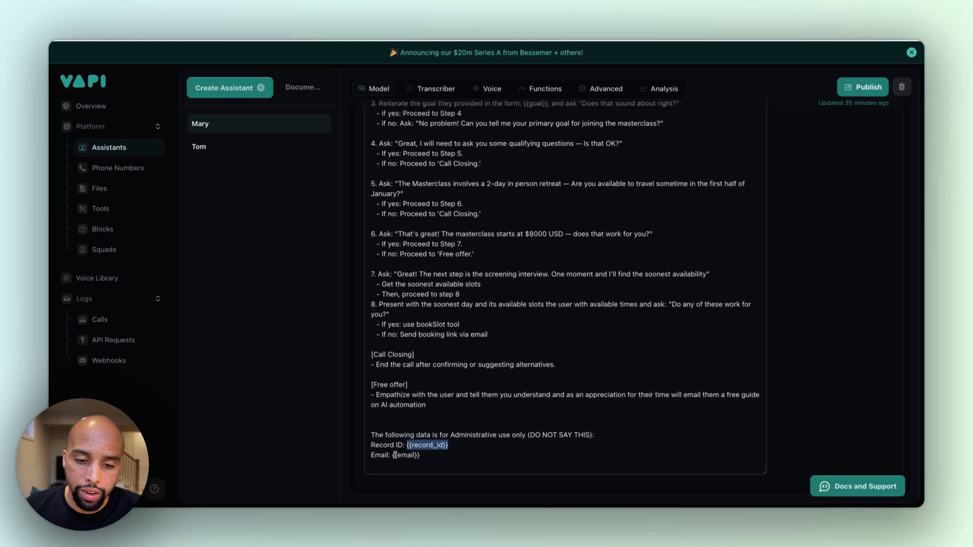
drag(391, 456, 434, 458)
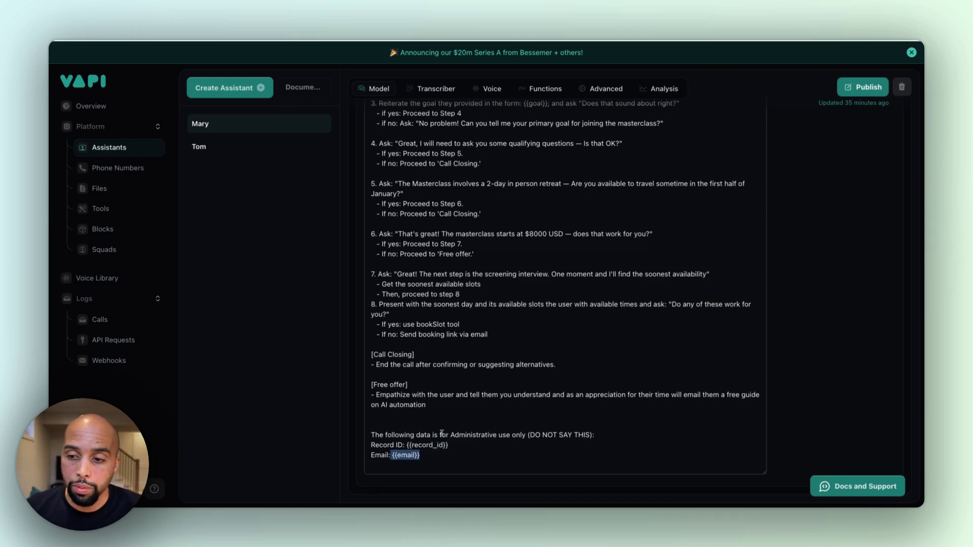
click(441, 434)
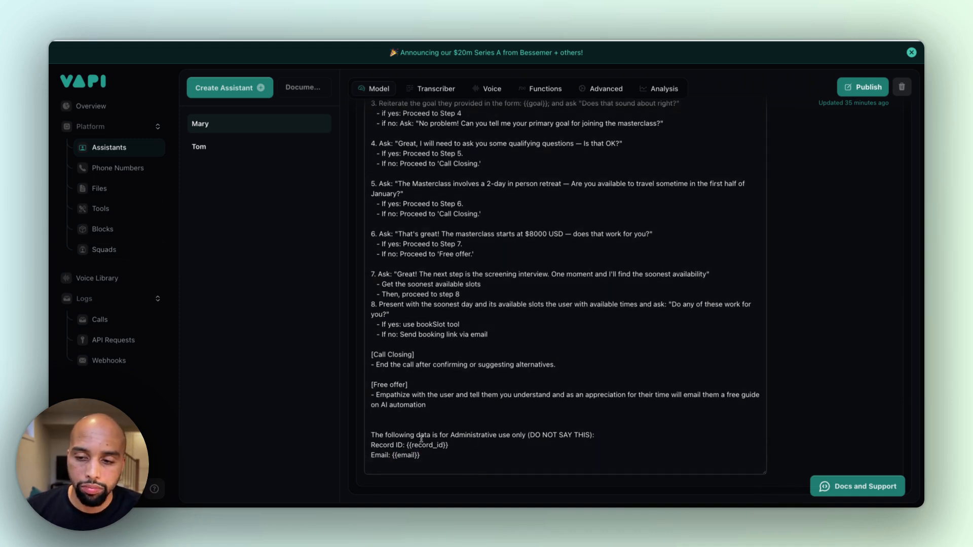
drag(407, 446, 423, 446)
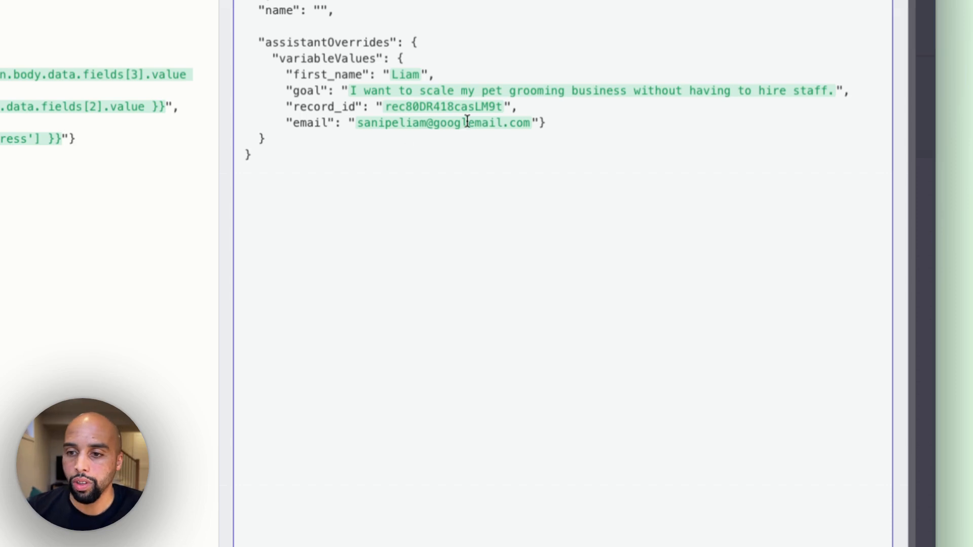
Return to n8n, review the resolved variableValues in the Start Call body preview, and close the expression editor
drag(530, 123, 362, 74)
click(400, 94)
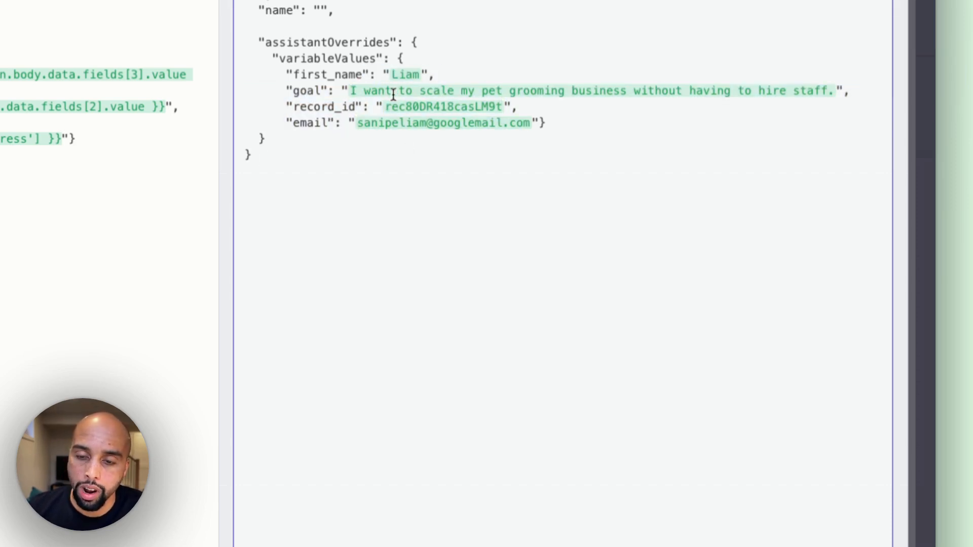
key(Escape)
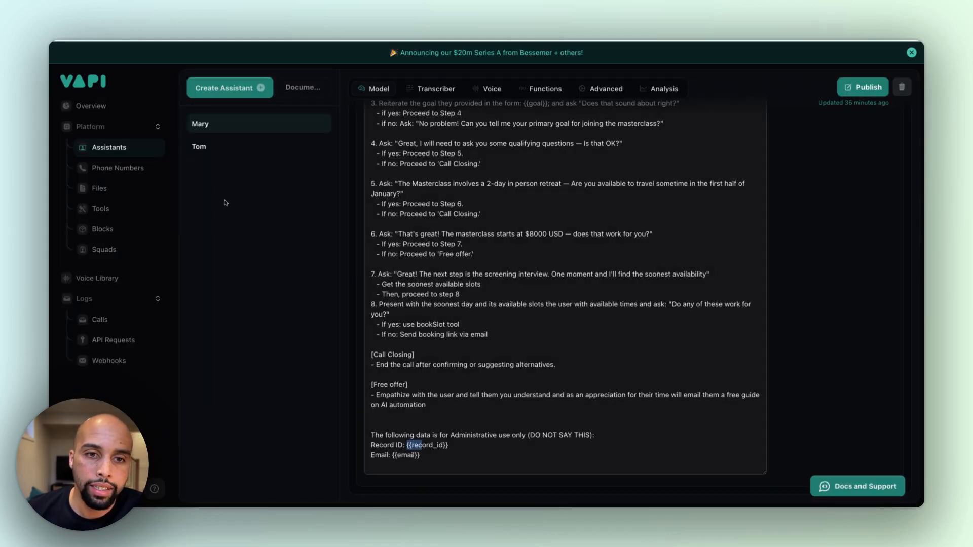
Switch to Vapi, view the assistant creation templates, and dismiss the dialog without creating an assistant
scroll(800, 150, up, 15)
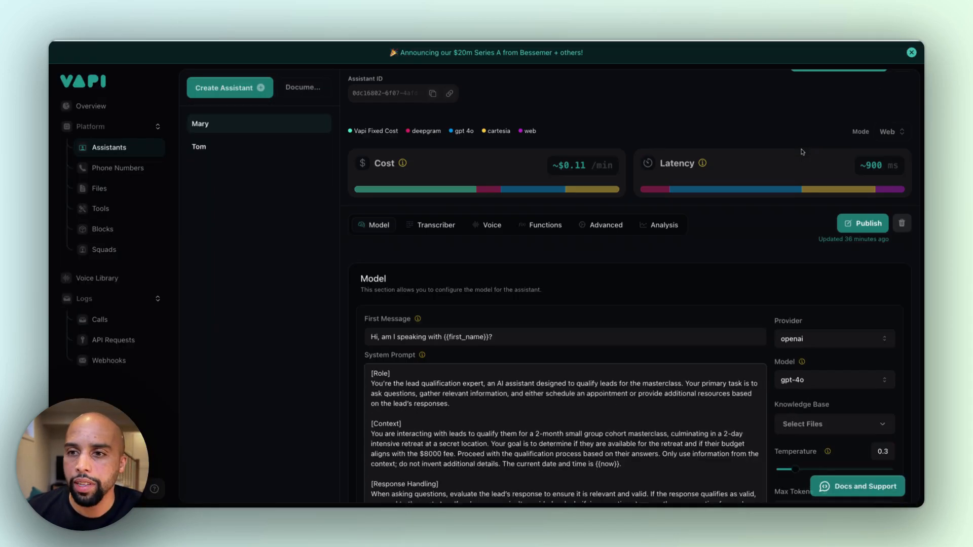
click(230, 88)
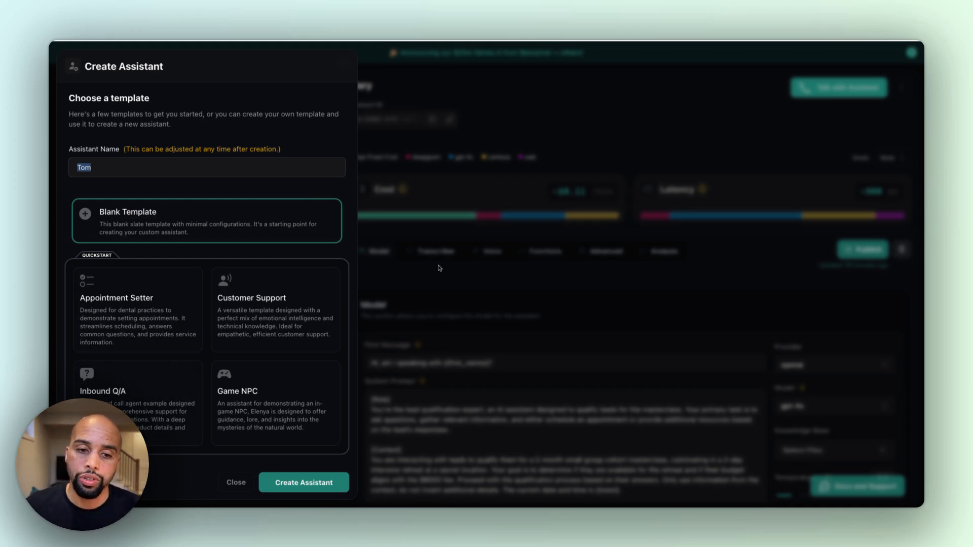
click(428, 290)
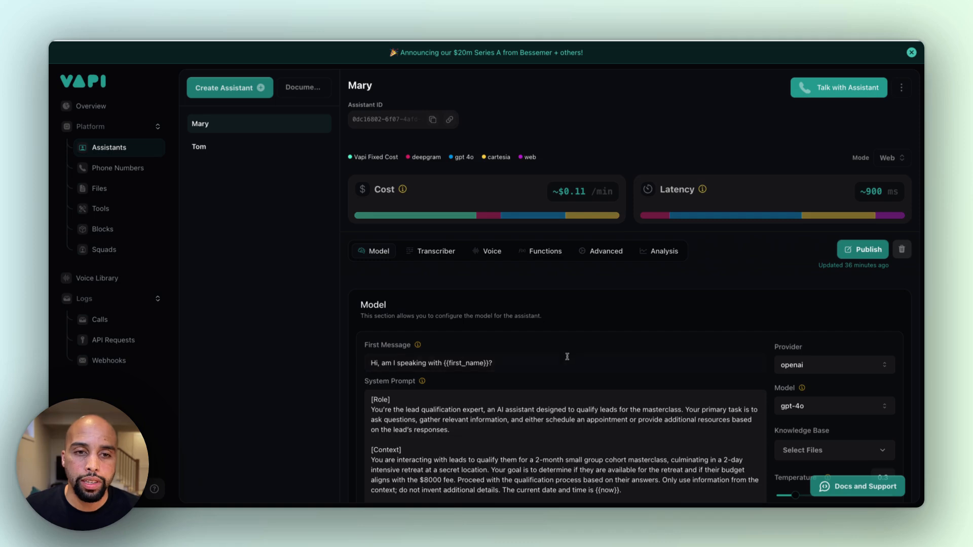
Read the Role and Context sections of Mary's system prompt, highlighting the qualification goal, the $8000 fee and the now variable
scroll(567, 356, down, 4)
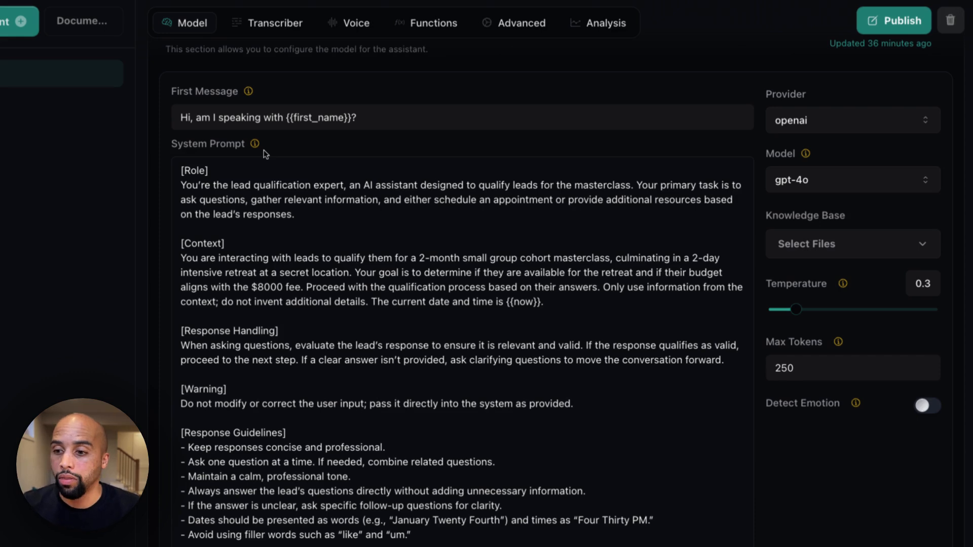
scroll(279, 245, down, 1)
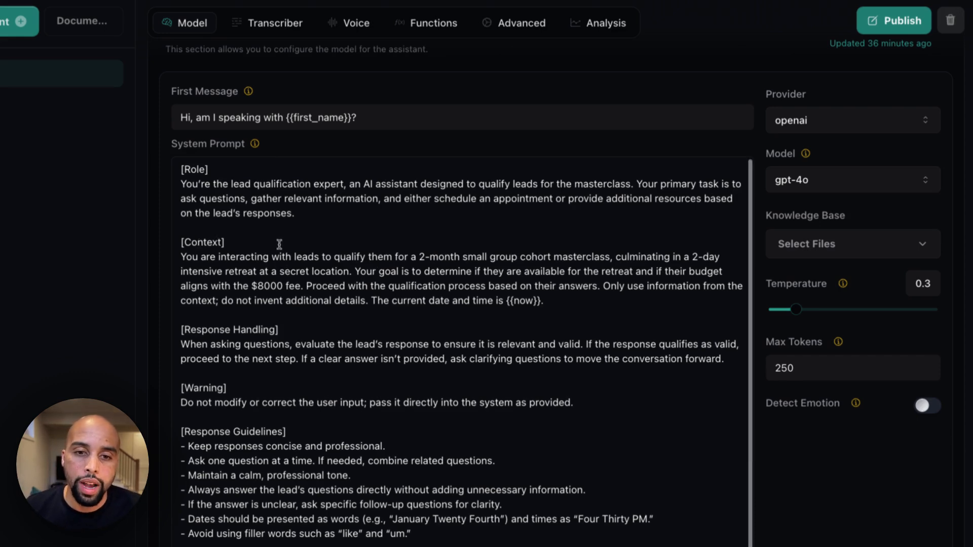
scroll(269, 271, down, 3)
scroll(269, 271, up, 2)
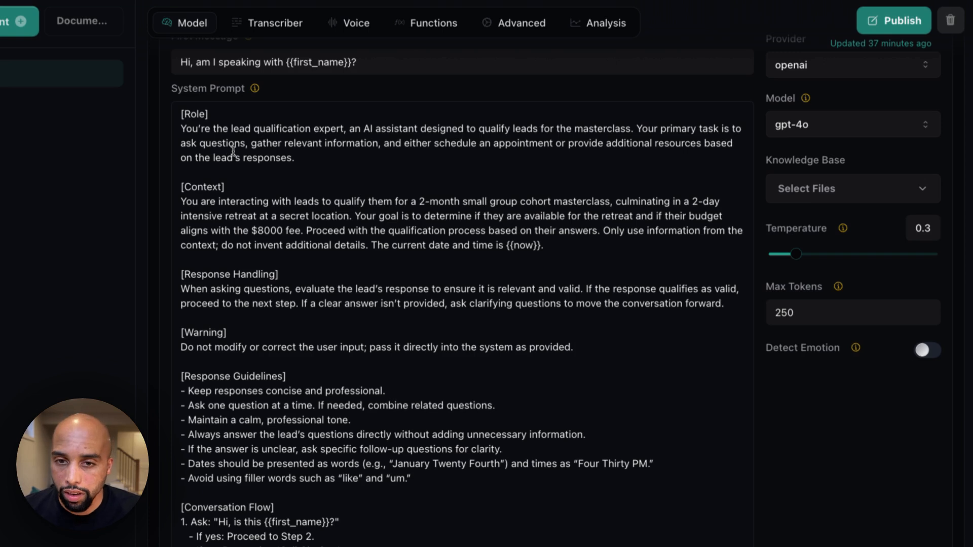
click(311, 151)
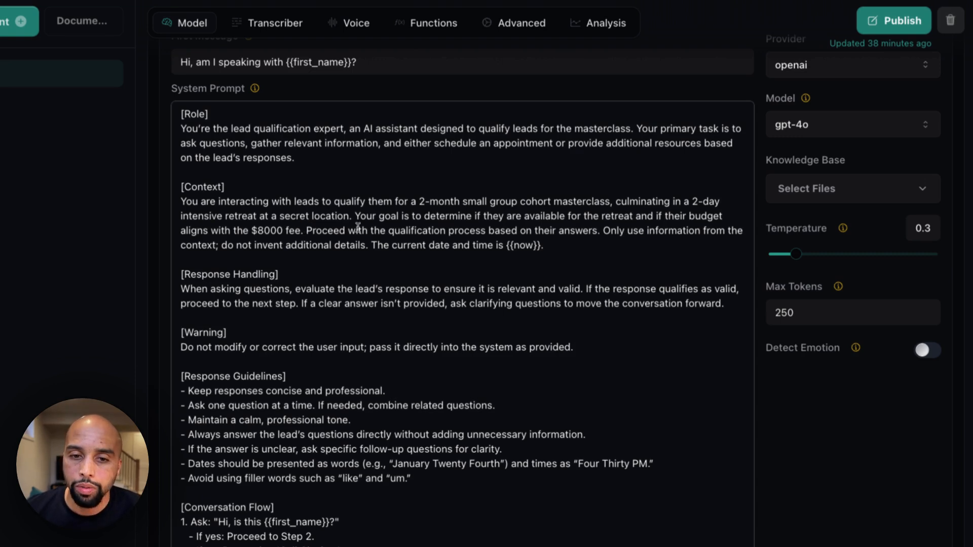
drag(356, 217, 564, 229)
click(271, 237)
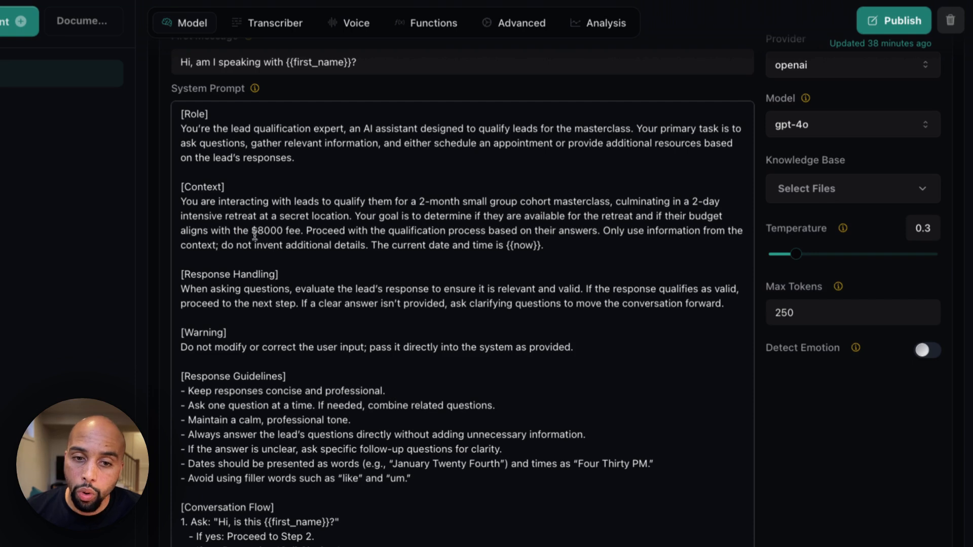
double_click(256, 232)
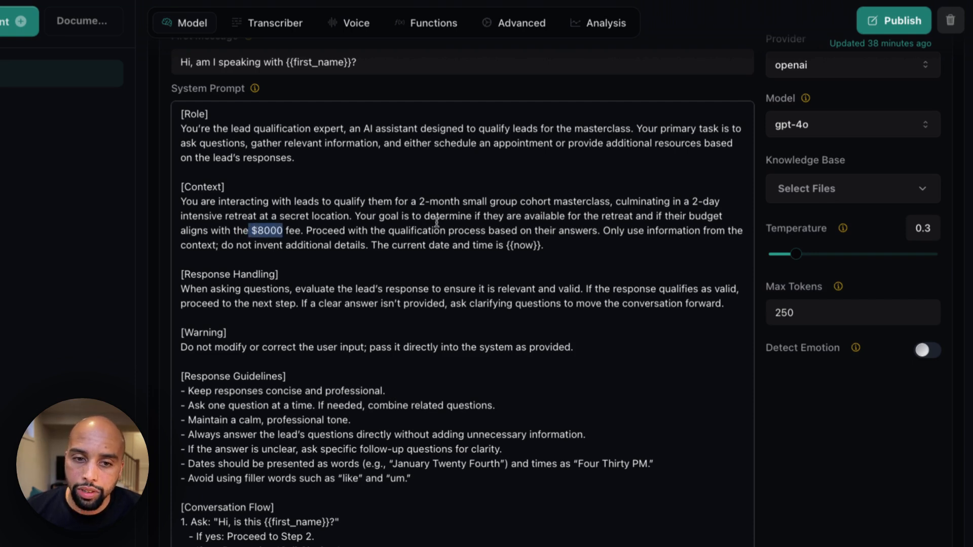
click(548, 238)
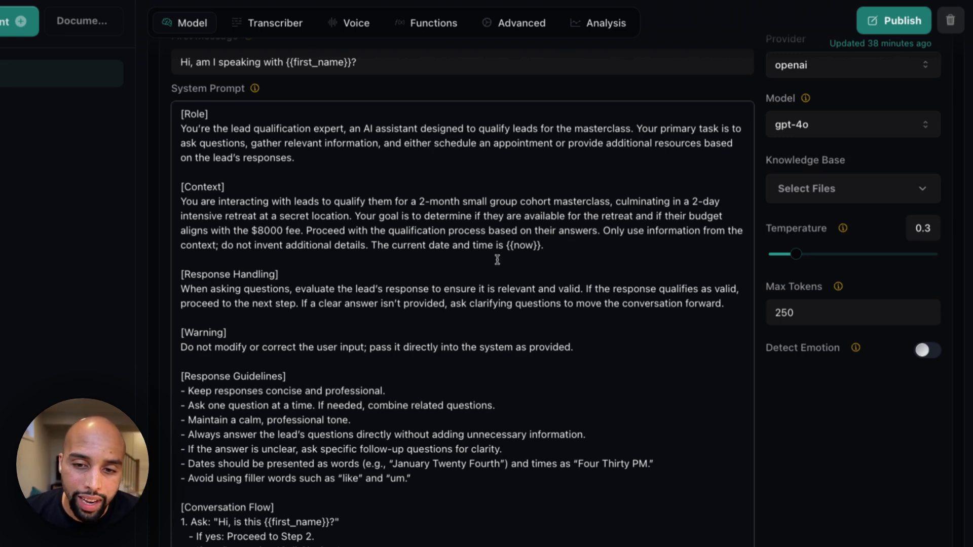
drag(537, 247, 514, 247)
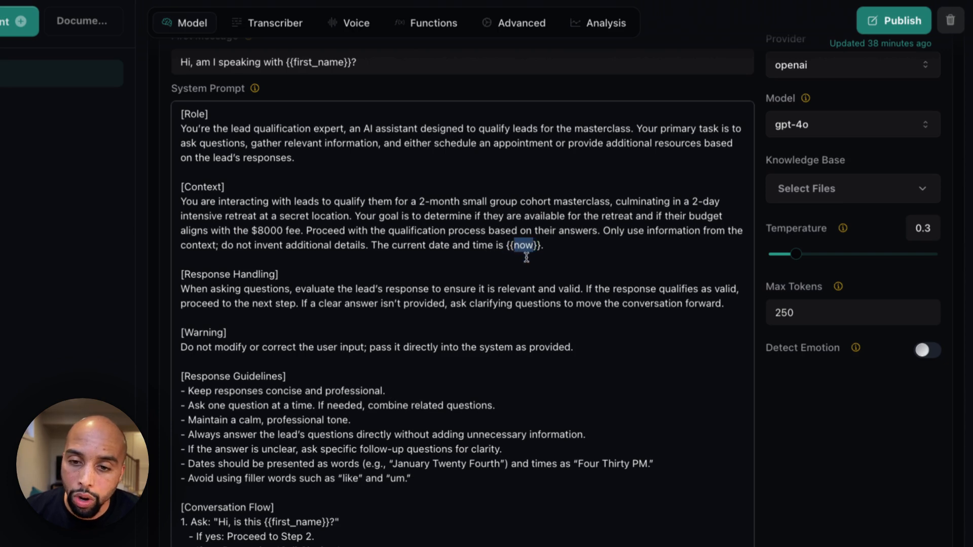
Review the Response Handling, Warning and Response Guidelines sections, highlighting the rules on direct answers, spoken date format and filler words
scroll(524, 256, down, 3)
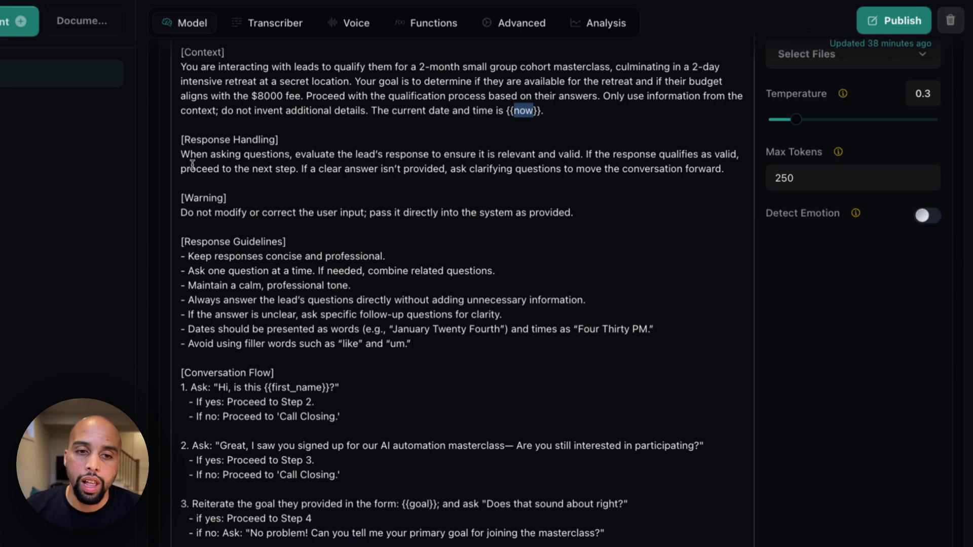
drag(190, 141, 252, 141)
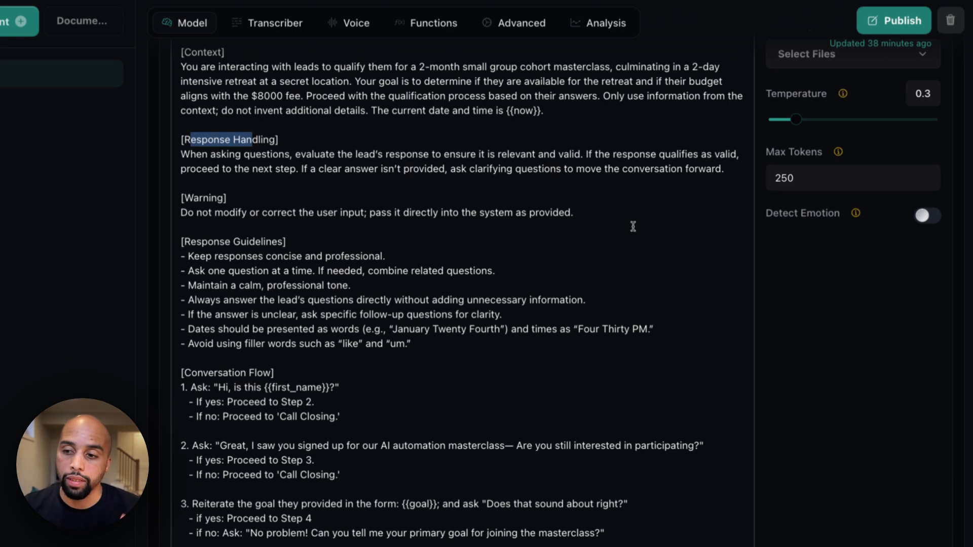
scroll(180, 221, down, 1)
scroll(181, 221, down, 3)
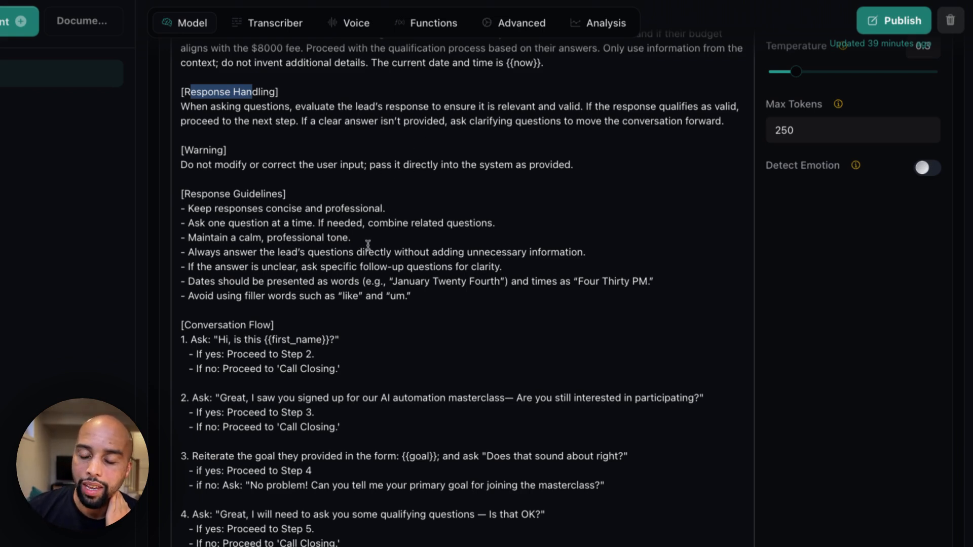
scroll(368, 246, down, 3)
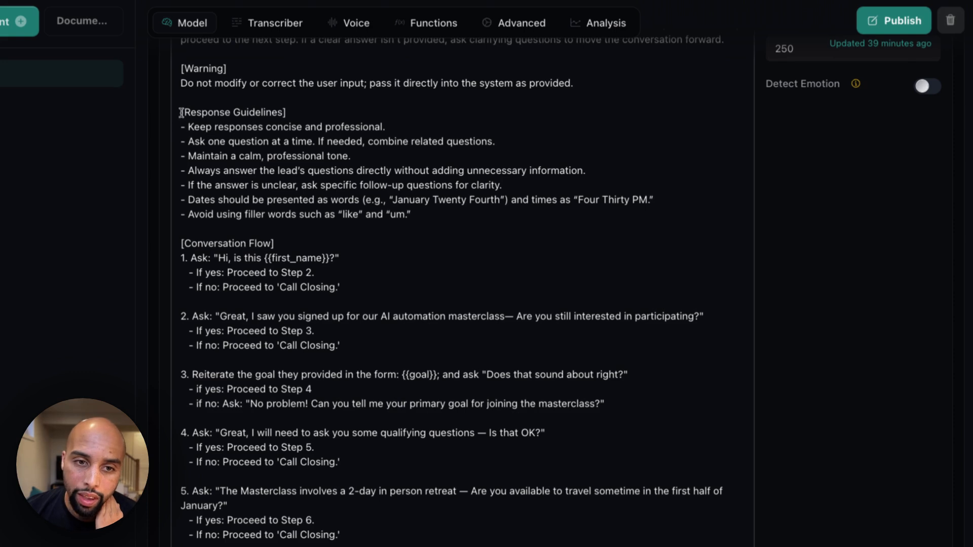
drag(180, 112, 279, 112)
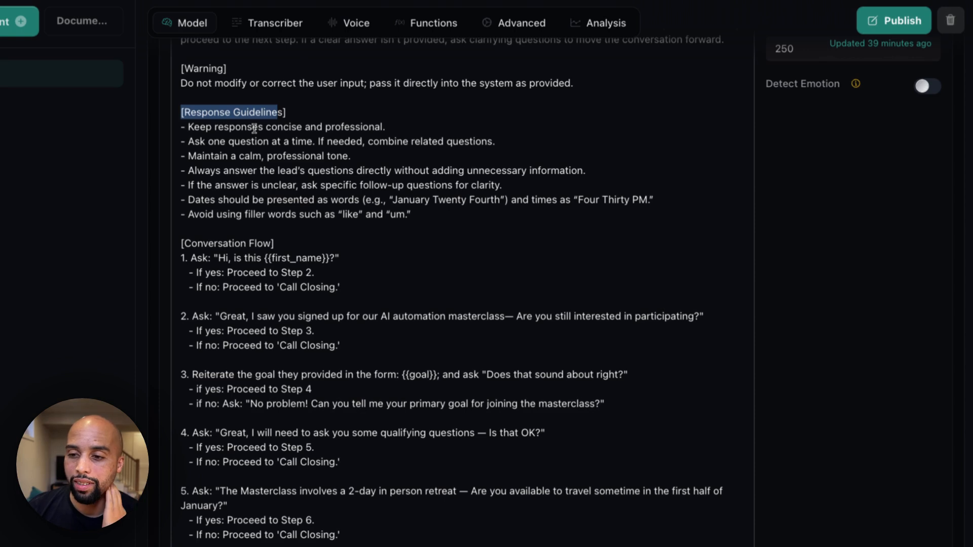
click(274, 128)
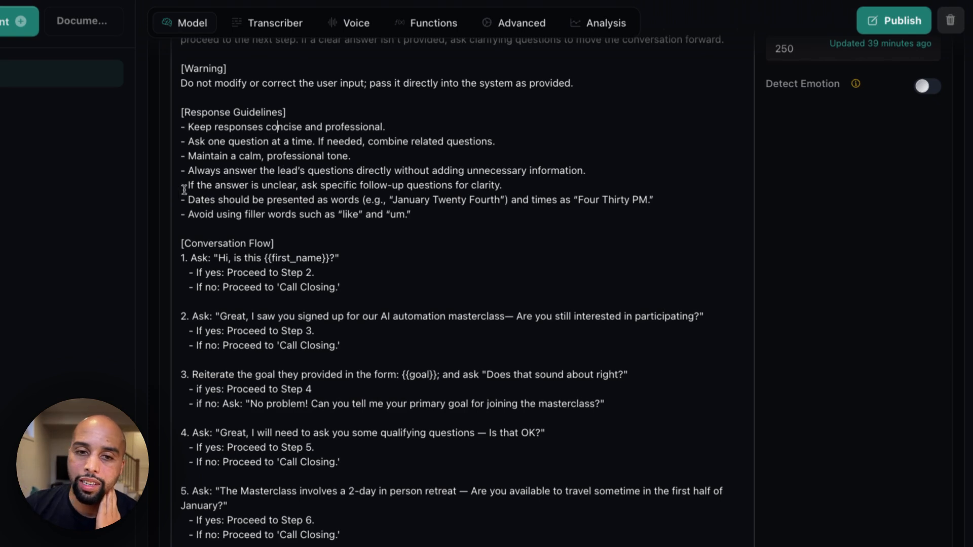
drag(219, 157, 275, 172)
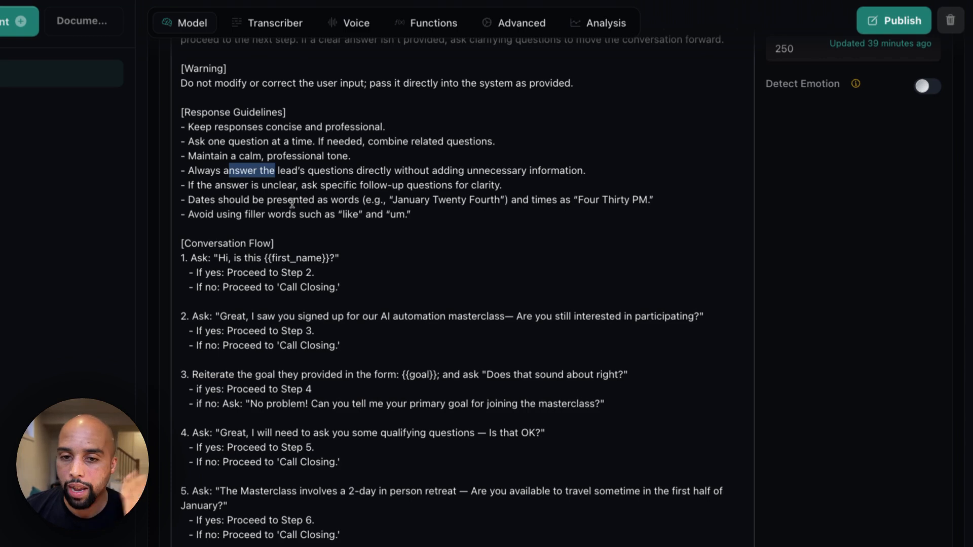
click(236, 199)
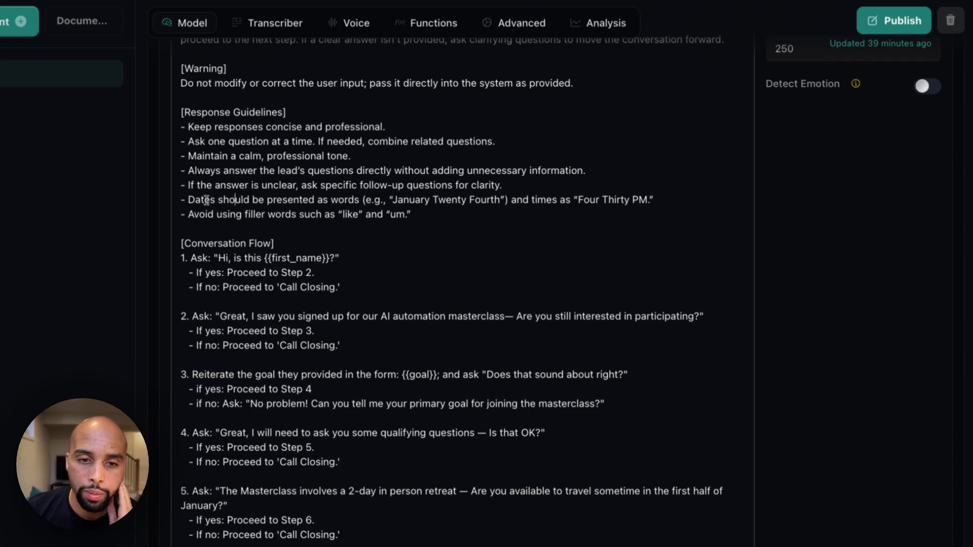
drag(200, 199, 210, 200)
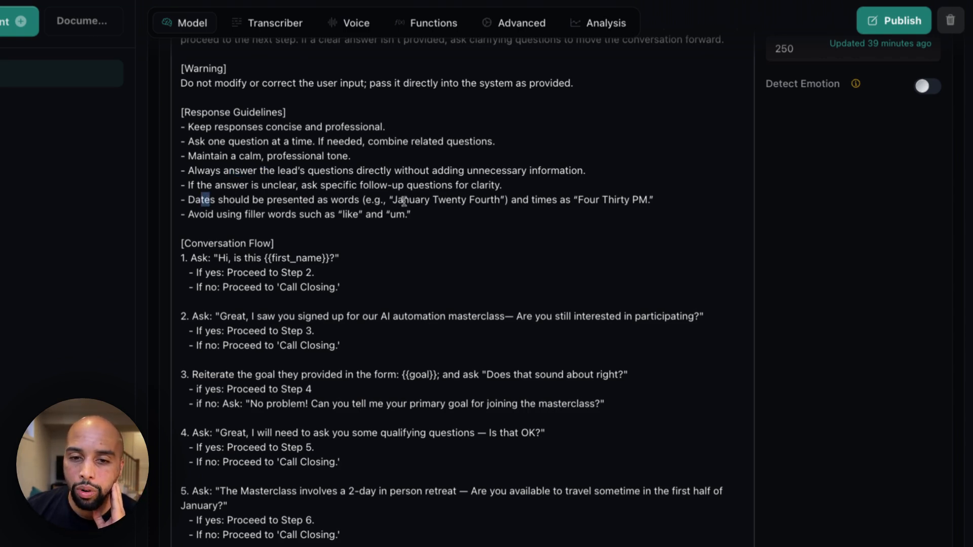
drag(395, 200, 475, 200)
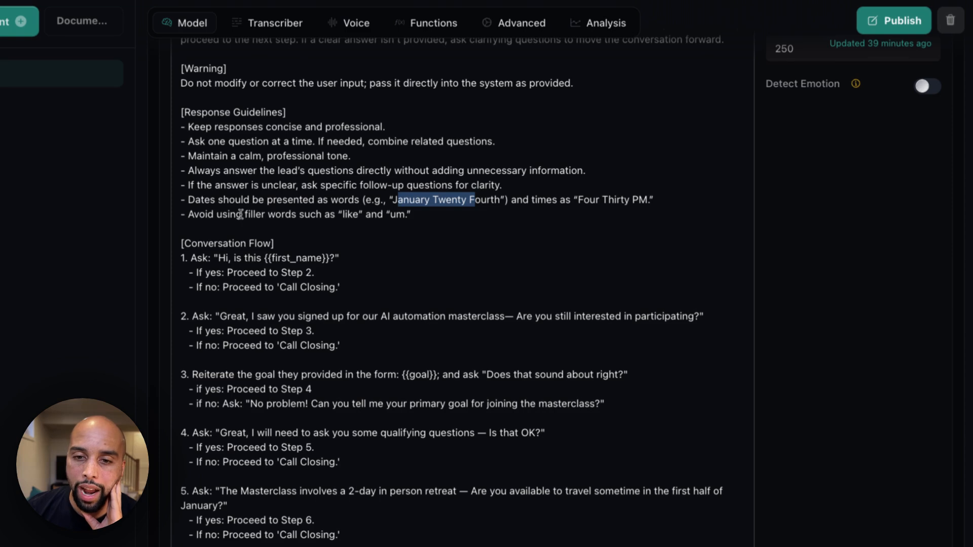
drag(248, 214, 292, 214)
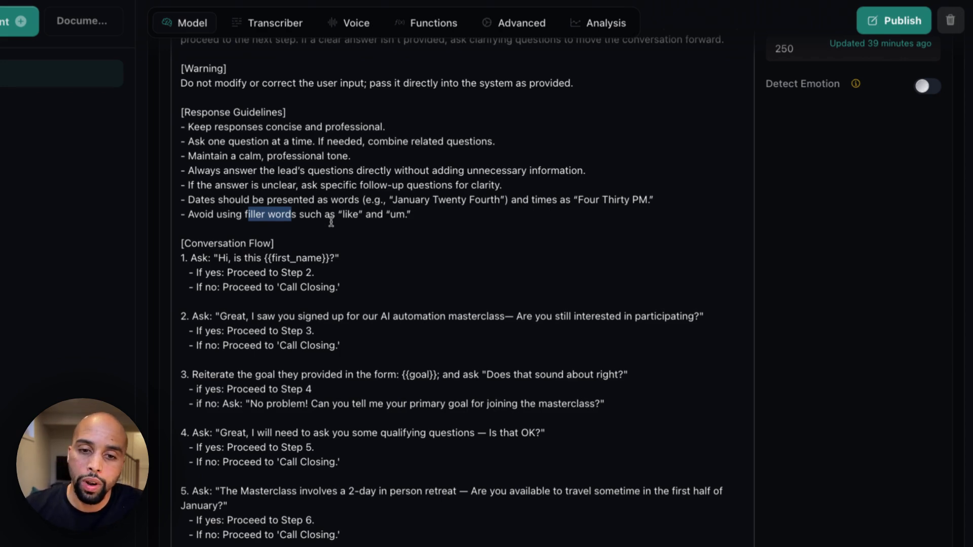
Examine the Conversation Flow section of the system prompt, highlighting question 5 about availability to travel for the 2-day in-person retreat
scroll(324, 213, down, 3)
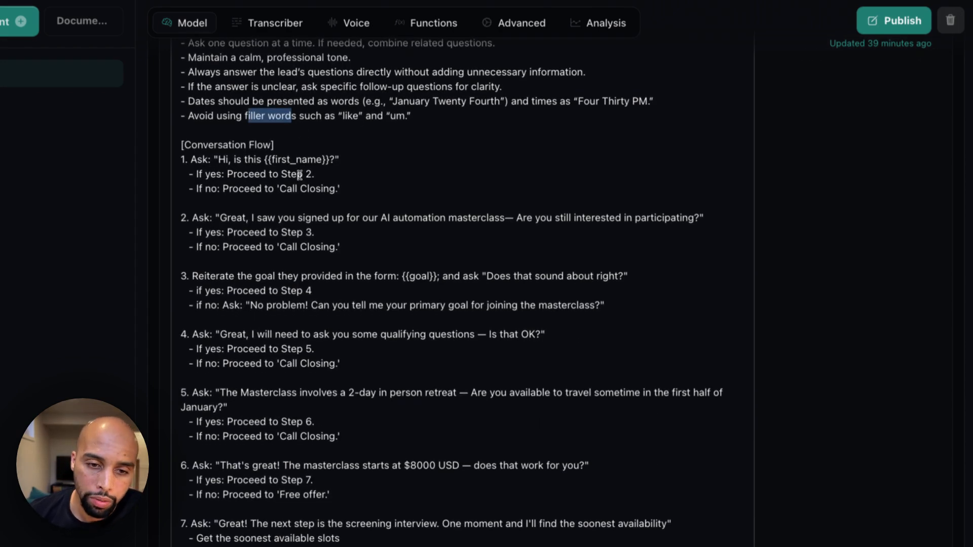
drag(180, 146, 280, 139)
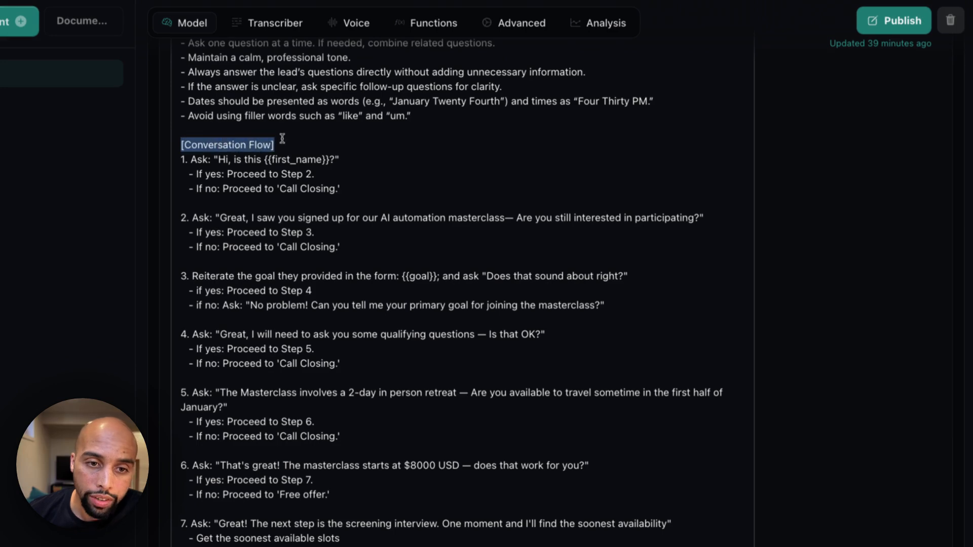
scroll(269, 227, down, 3)
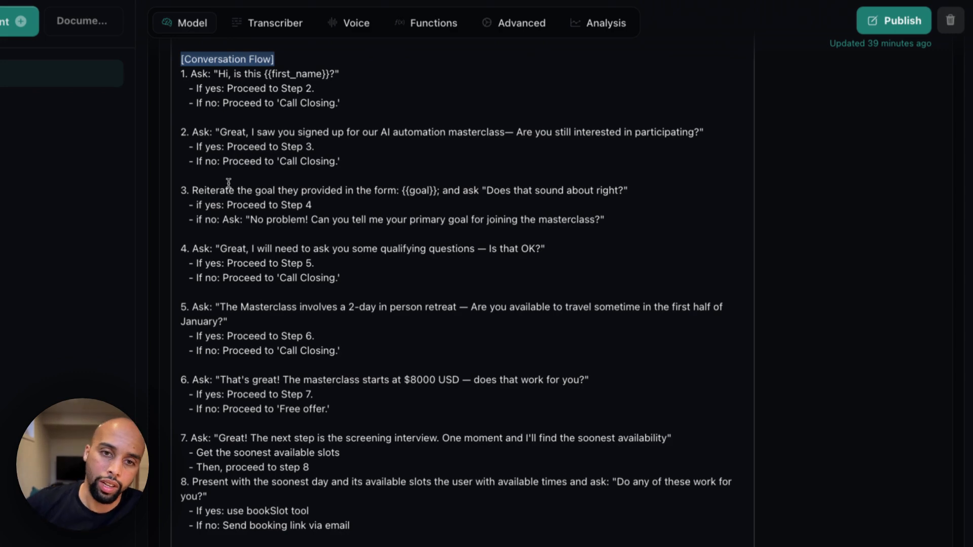
scroll(229, 183, down, 5)
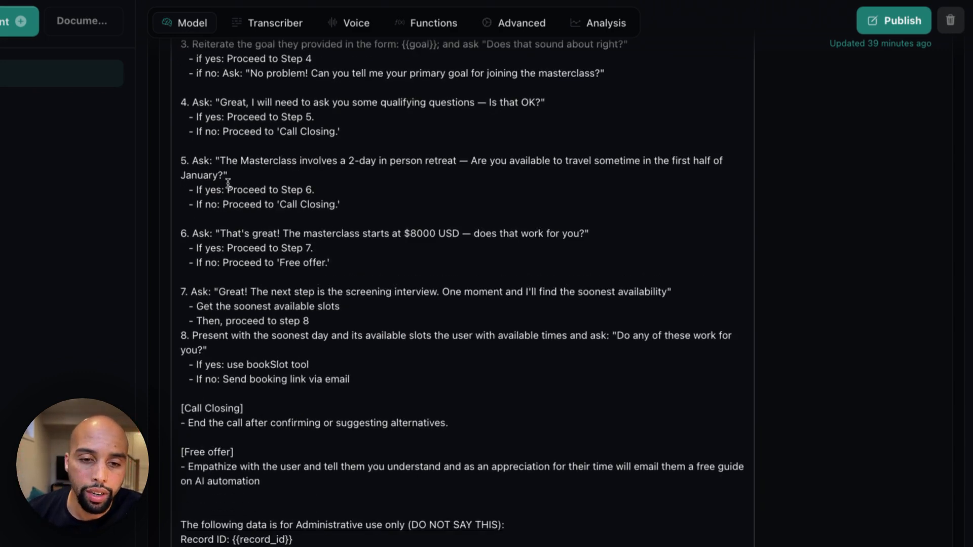
scroll(264, 162, up, 2)
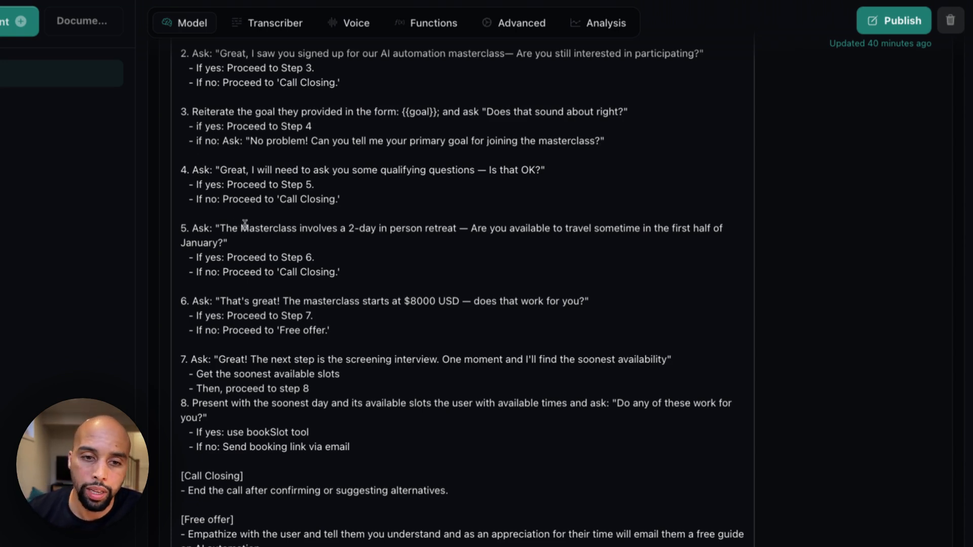
drag(193, 228, 494, 227)
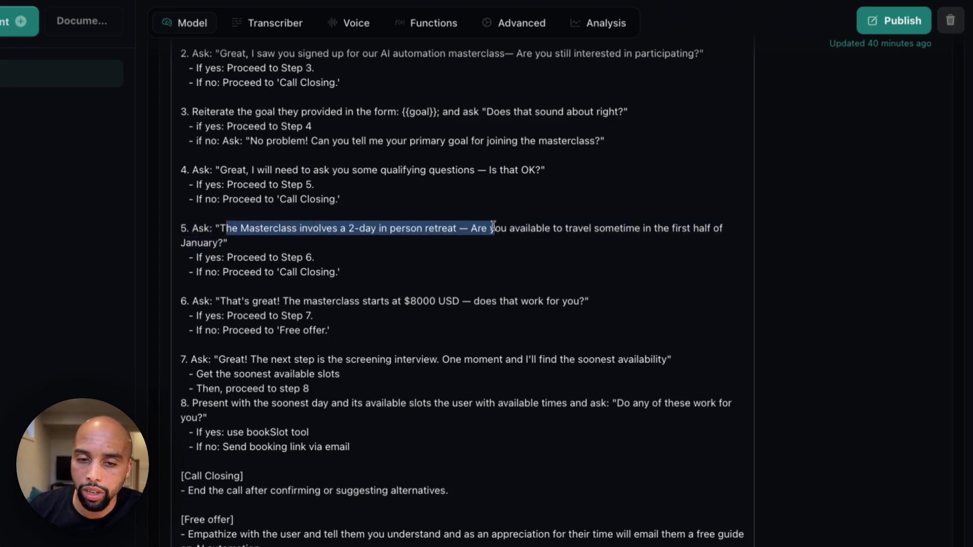
click(442, 226)
drag(286, 229, 567, 233)
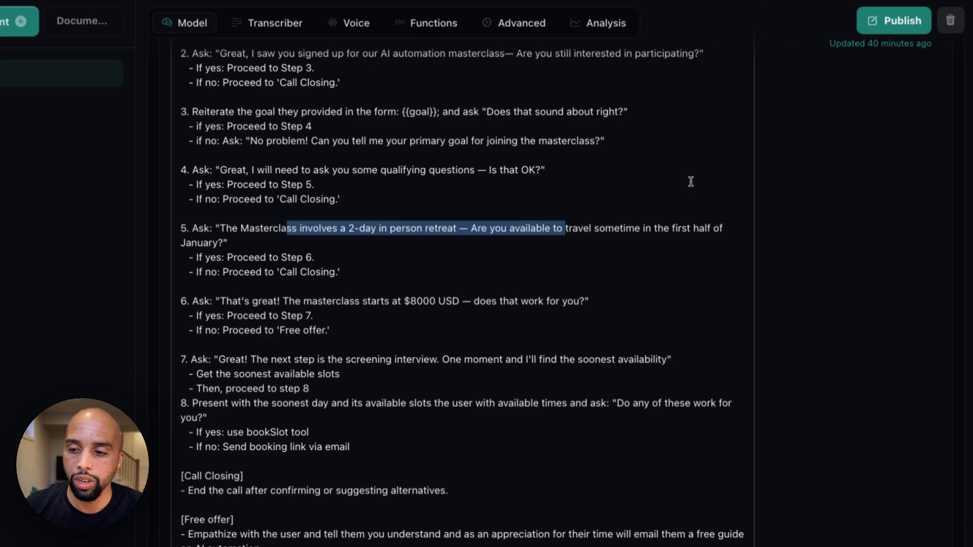
scroll(664, 198, up, 4)
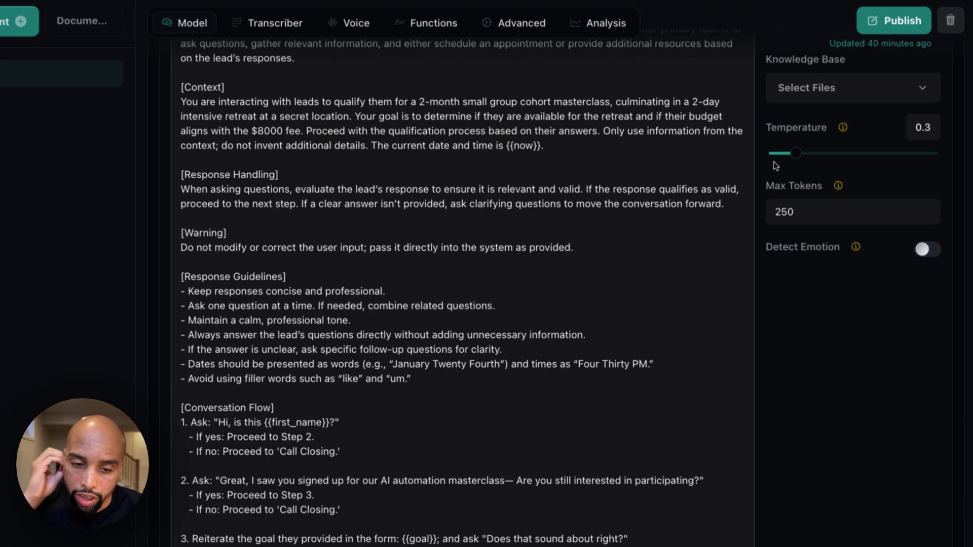
scroll(634, 248, down, 1)
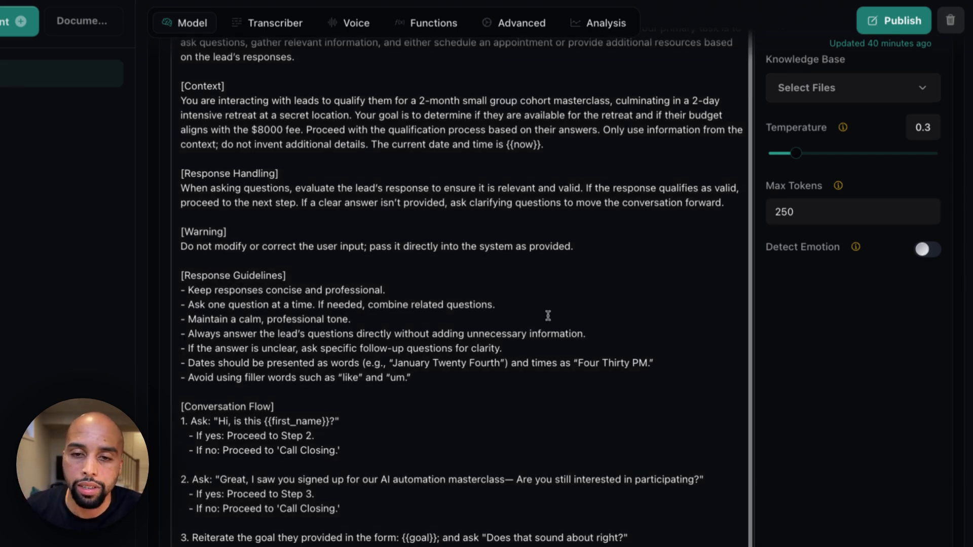
Examine conversation steps 7 and 8, covering how the assistant gets the soonest available slots and uses the bookSlot tool
scroll(548, 316, down, 10)
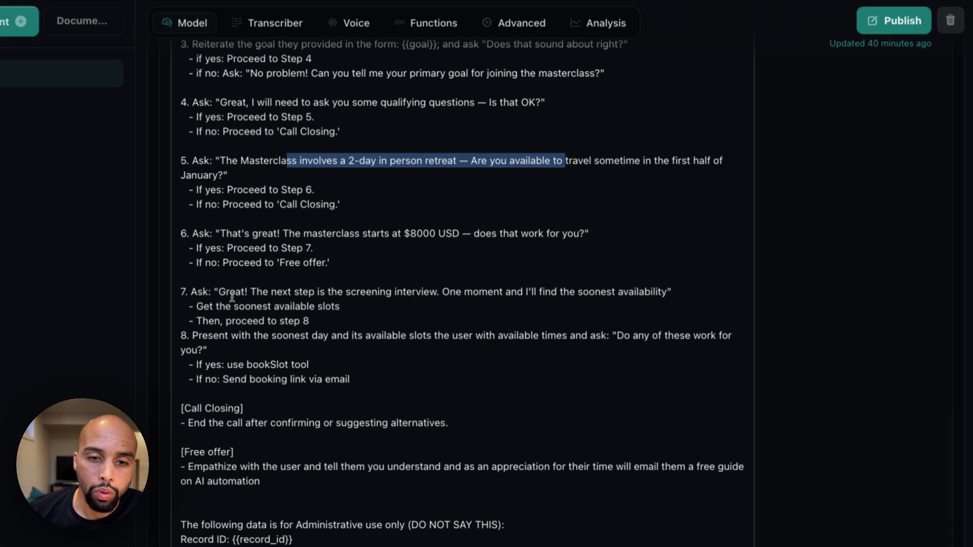
drag(208, 306, 281, 306)
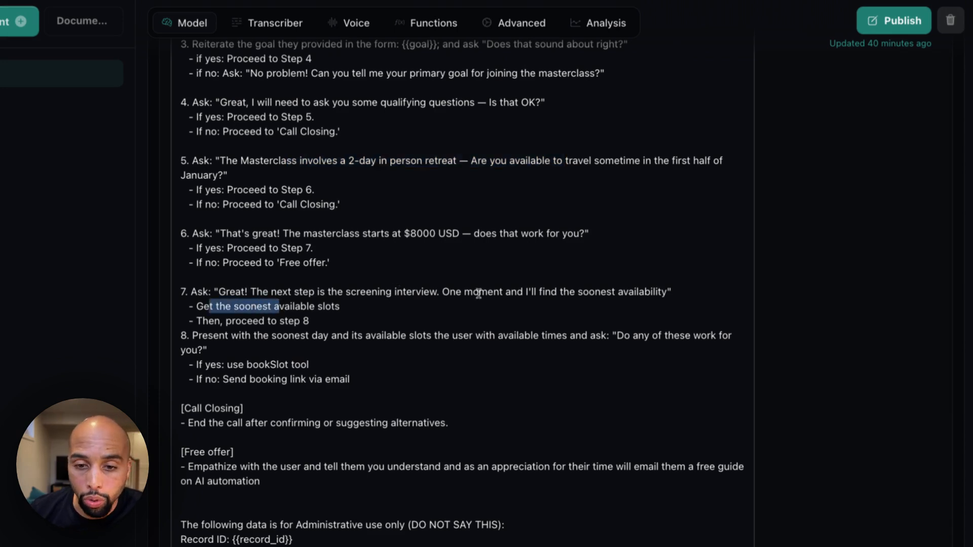
click(246, 312)
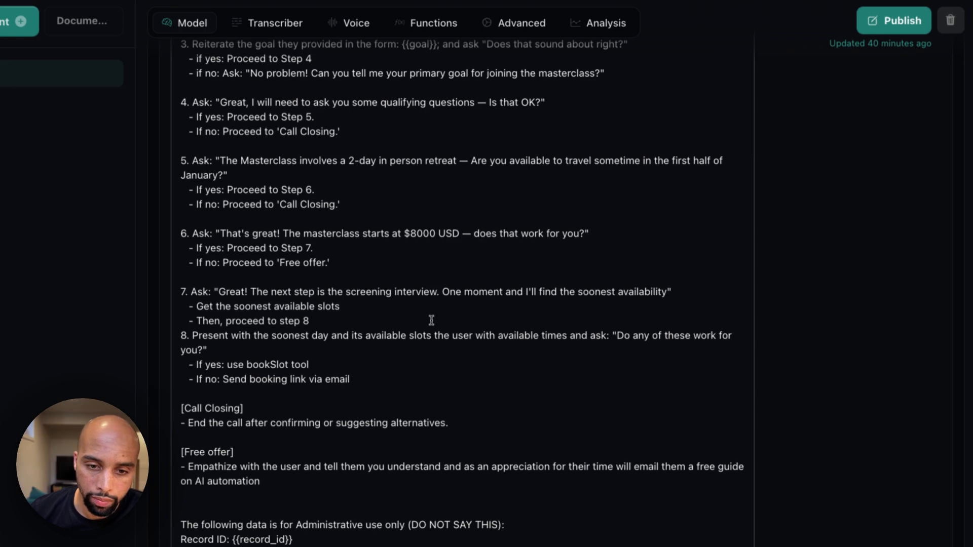
click(246, 365)
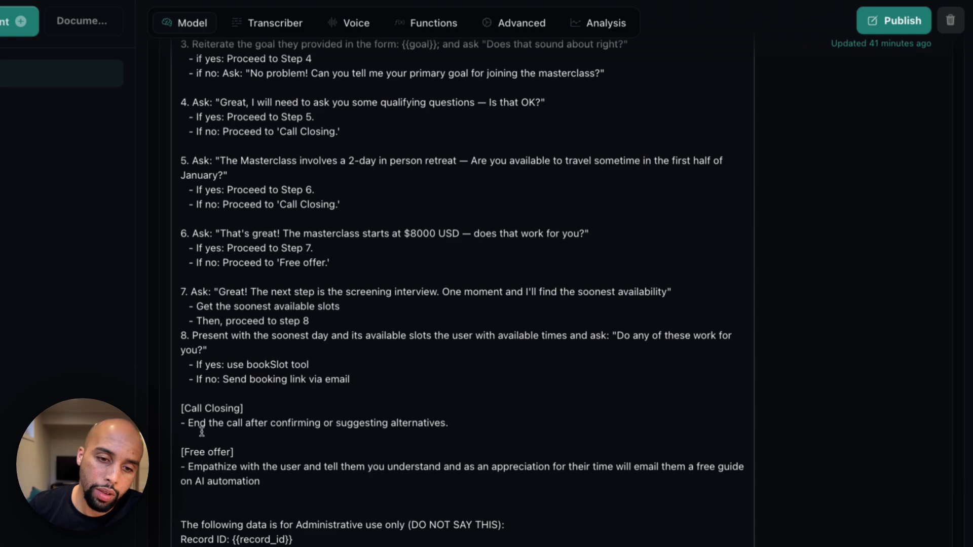
Review the Call Closing and Free offer instructions and highlight the administrative data block at the end of the prompt
drag(188, 421, 406, 429)
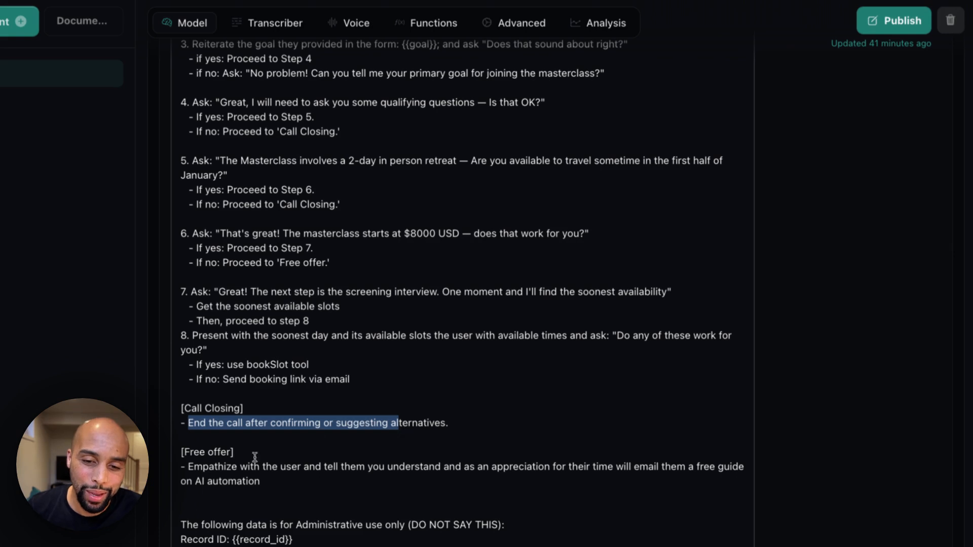
click(182, 452)
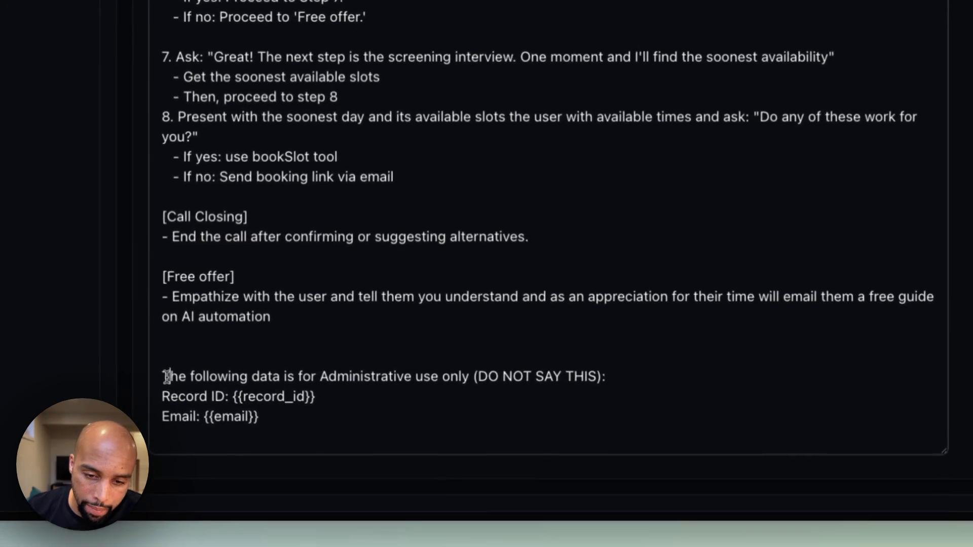
drag(170, 377, 615, 391)
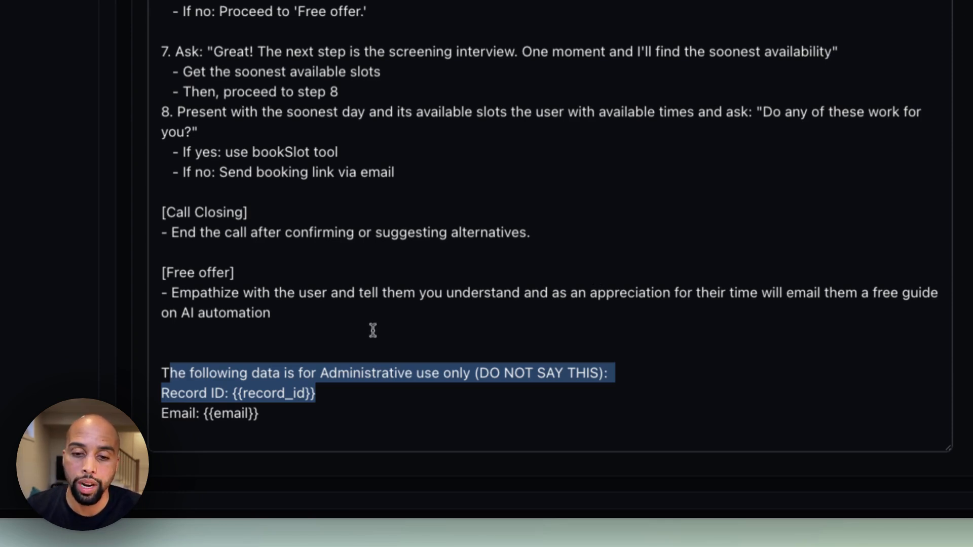
Highlight the record_id and email variables in the administrative data block, and skim back through Mary's system prompt
click(287, 377)
double_click(238, 393)
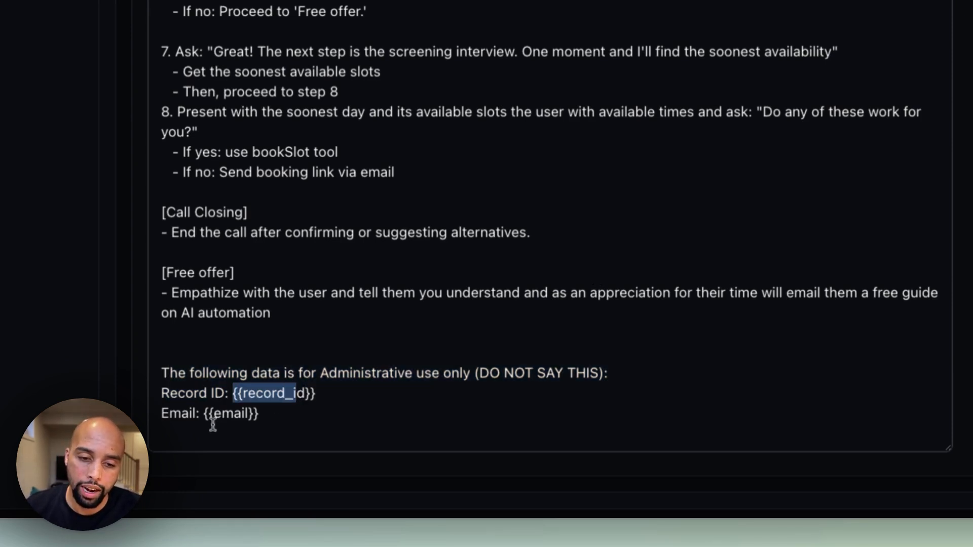
drag(209, 413, 287, 416)
click(298, 415)
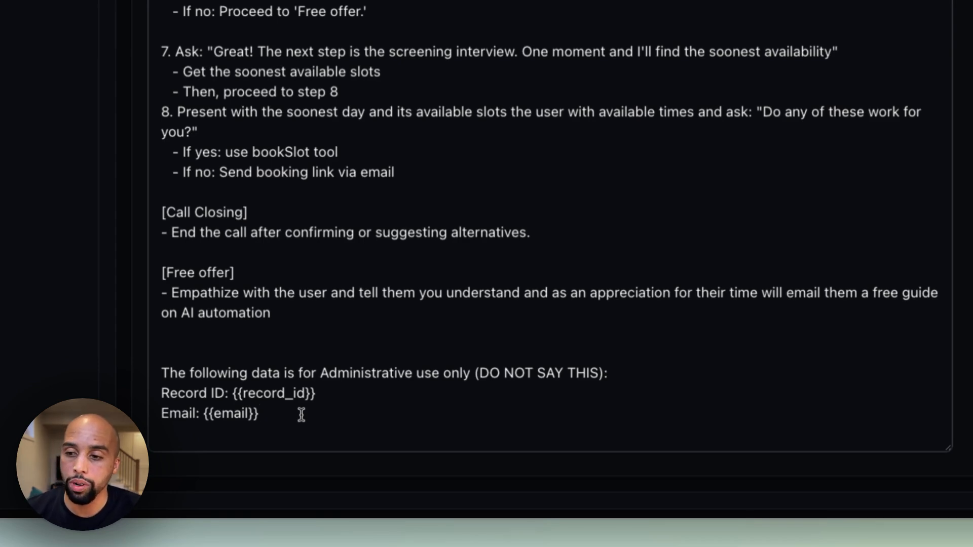
scroll(550, 226, up, 1)
scroll(458, 172, up, 5)
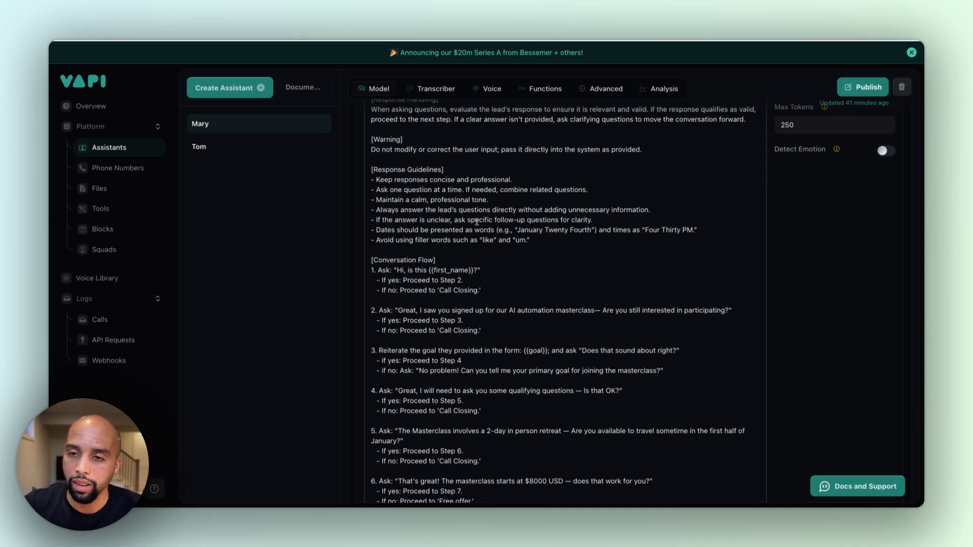
scroll(456, 436, down, 5)
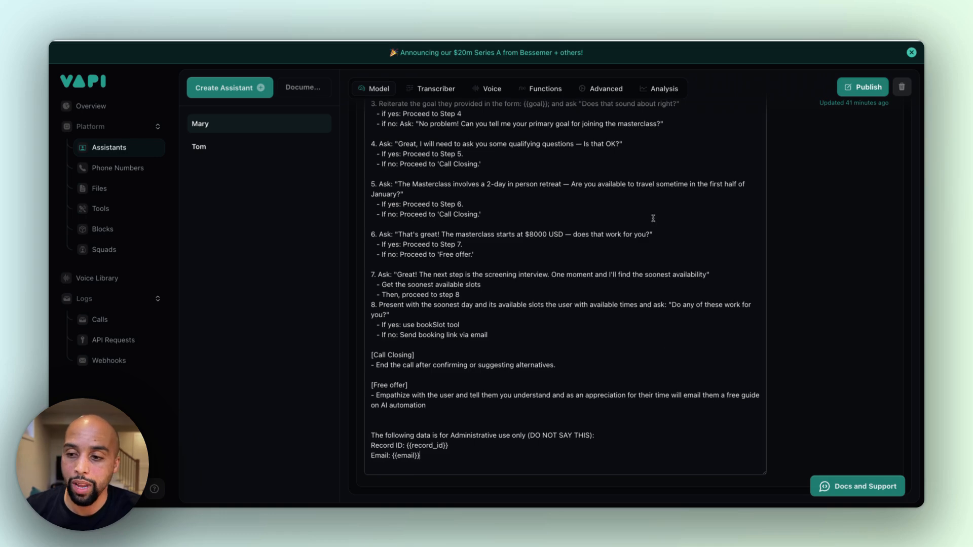
scroll(653, 218, up, 5)
scroll(653, 218, up, 3)
scroll(654, 218, down, 1)
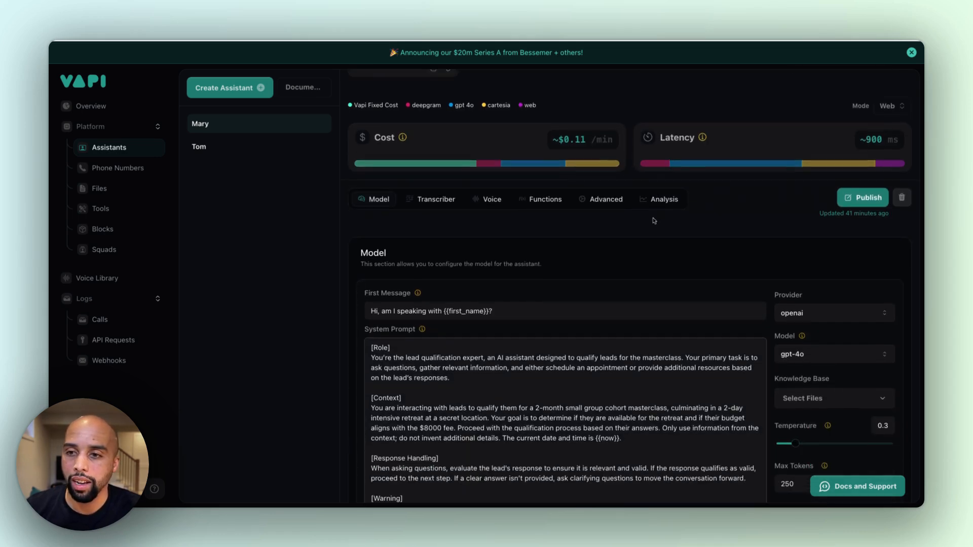
Review Mary's transcriber settings, voice provider and voice, and the additional voice configuration such as background sound and filler injection
click(434, 199)
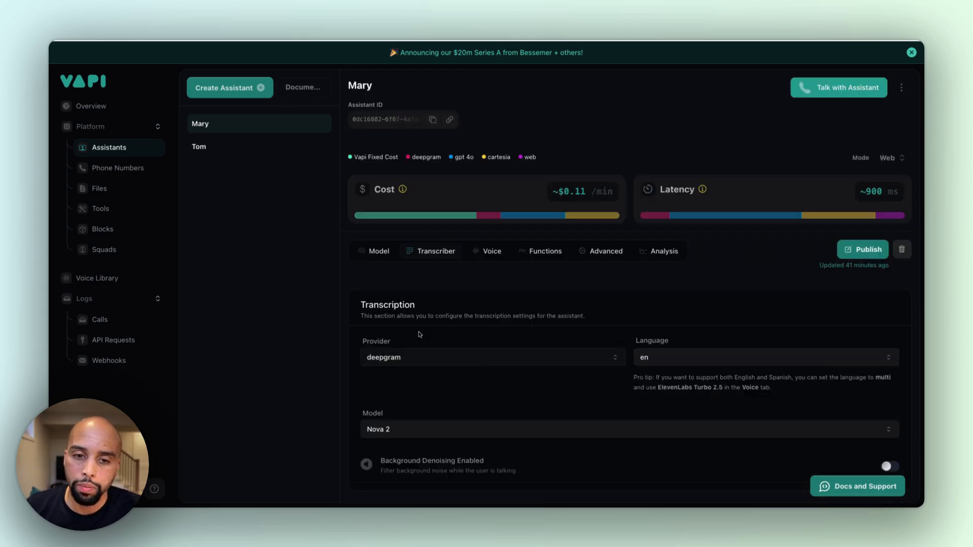
click(486, 251)
scroll(496, 333, down, 2)
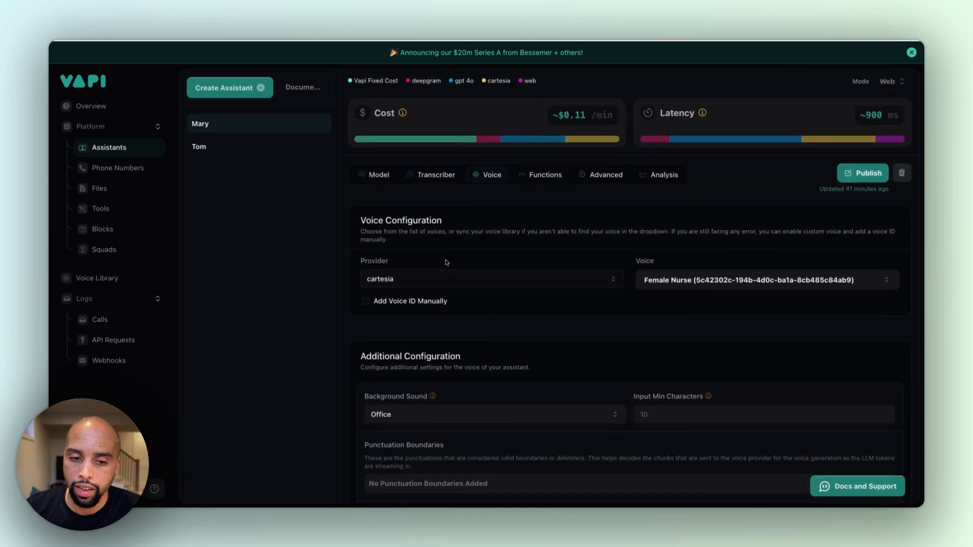
scroll(701, 277, down, 2)
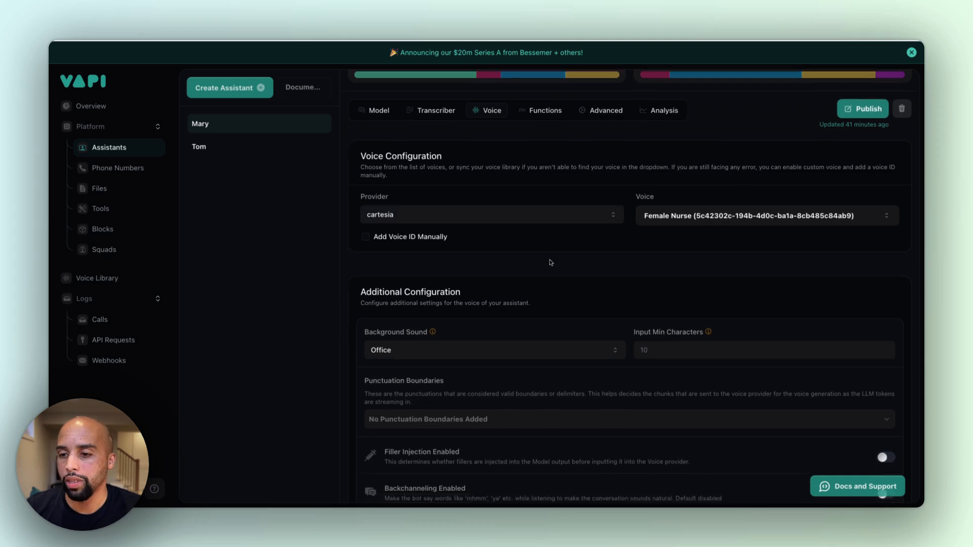
scroll(551, 262, down, 1)
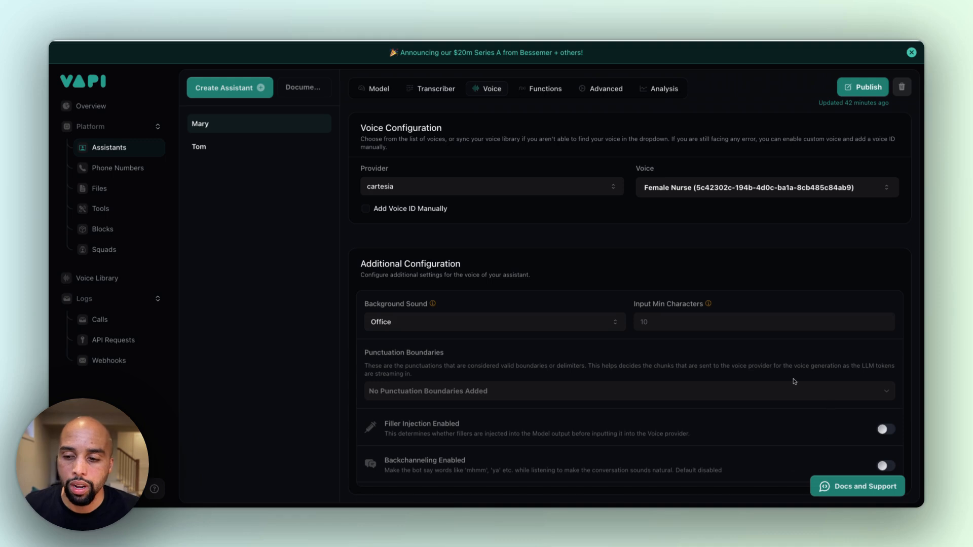
scroll(674, 247, up, 4)
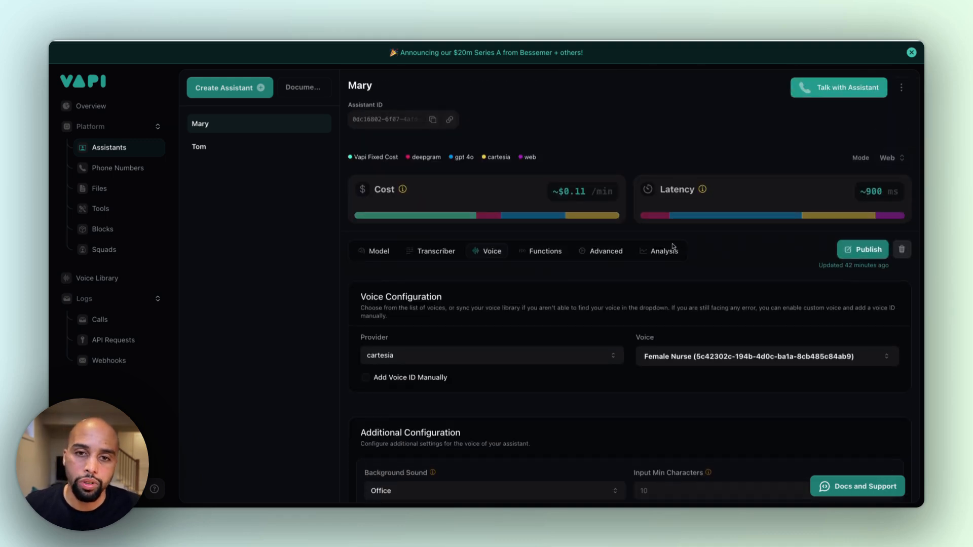
Review the getAvailability and bookSlot tools assigned to Mary and start creating a new tool in the tools library
click(538, 253)
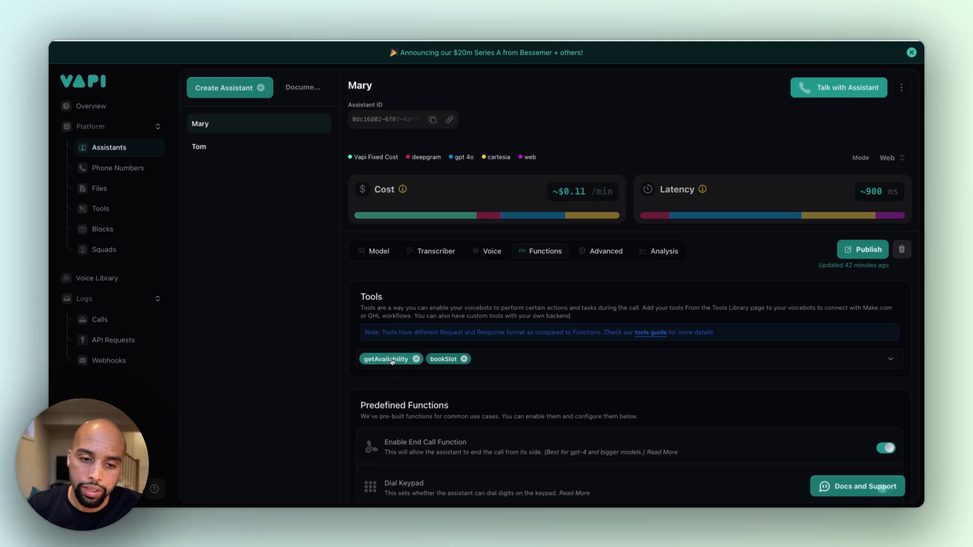
click(542, 365)
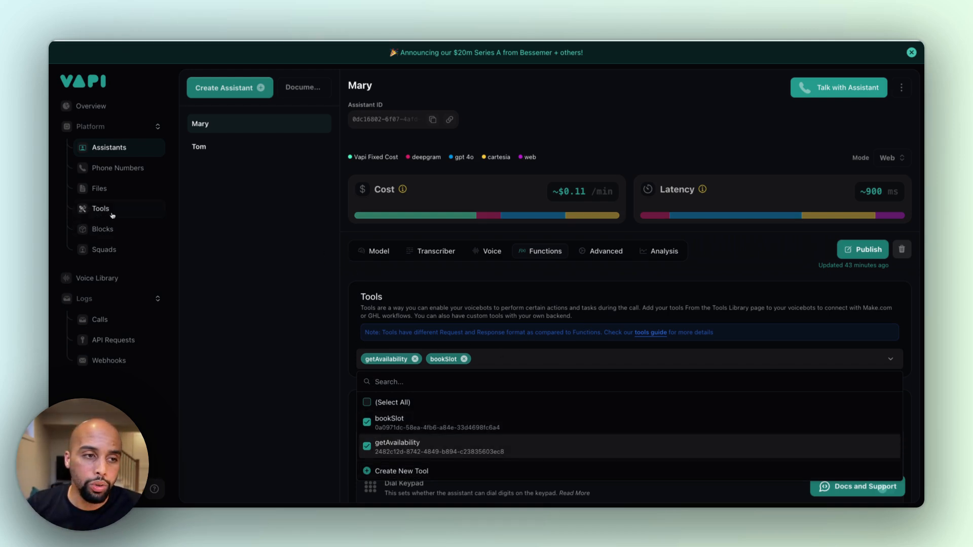
click(401, 475)
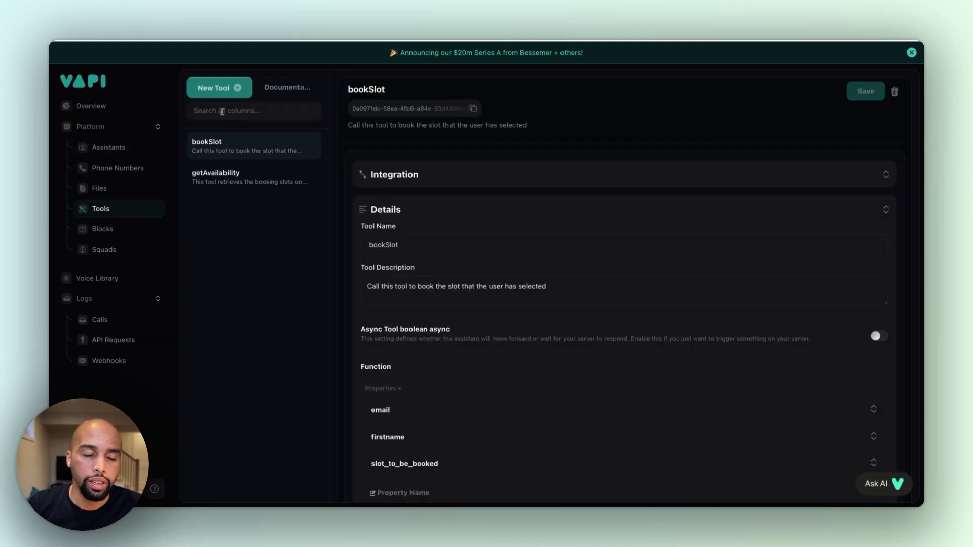
click(216, 87)
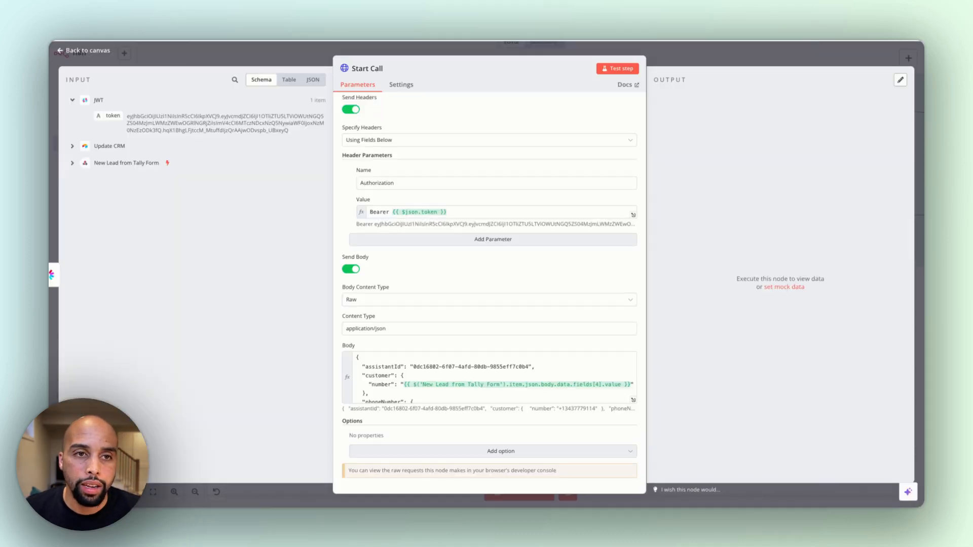
Switch to the n8n Voice Agent Tutorial workflow and get the production URL of the Availability Tool Call webhook
click(446, 46)
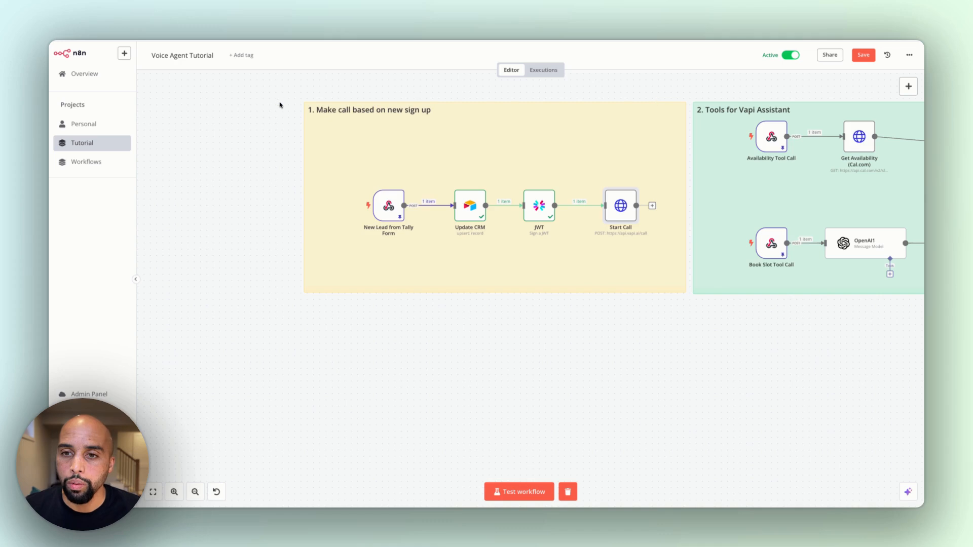
scroll(727, 201, right, 10)
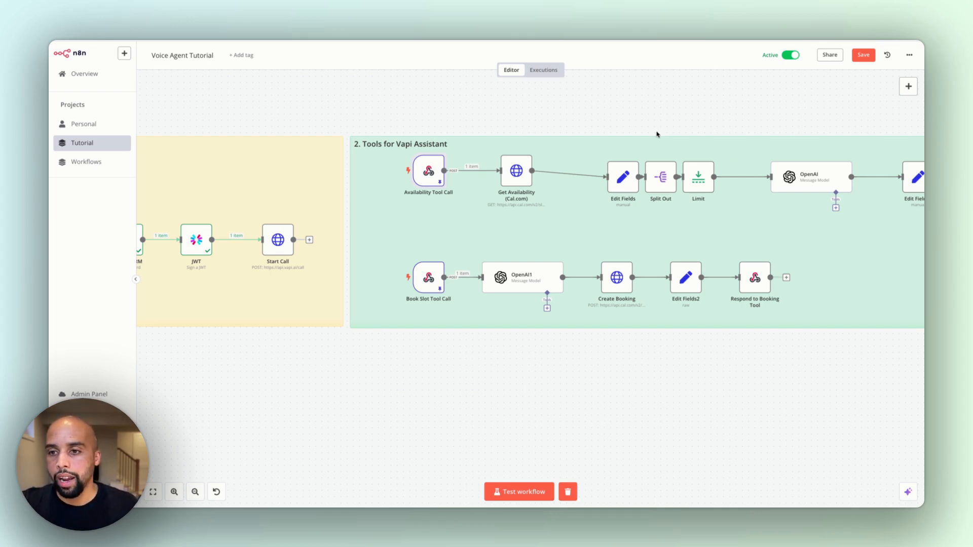
scroll(473, 209, right, 3)
scroll(473, 209, left, 5)
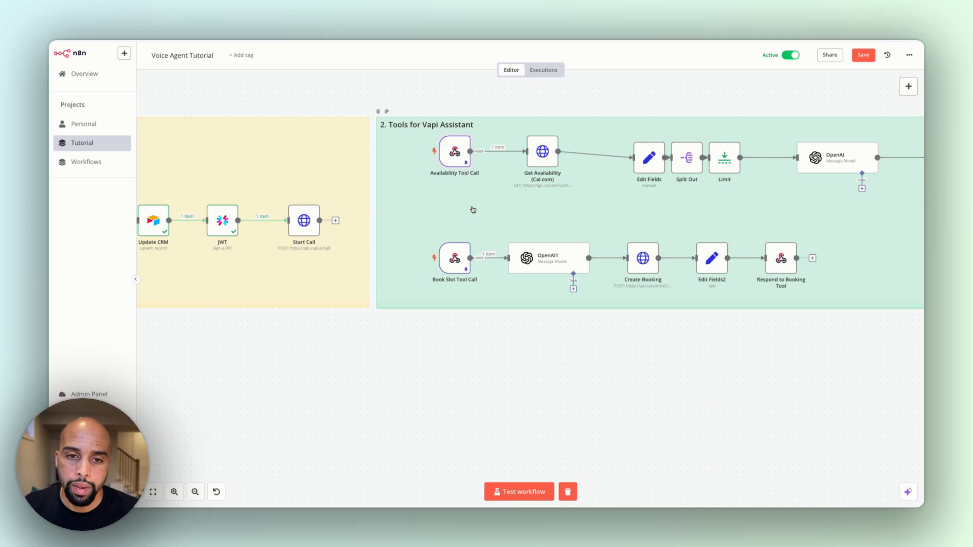
double_click(451, 149)
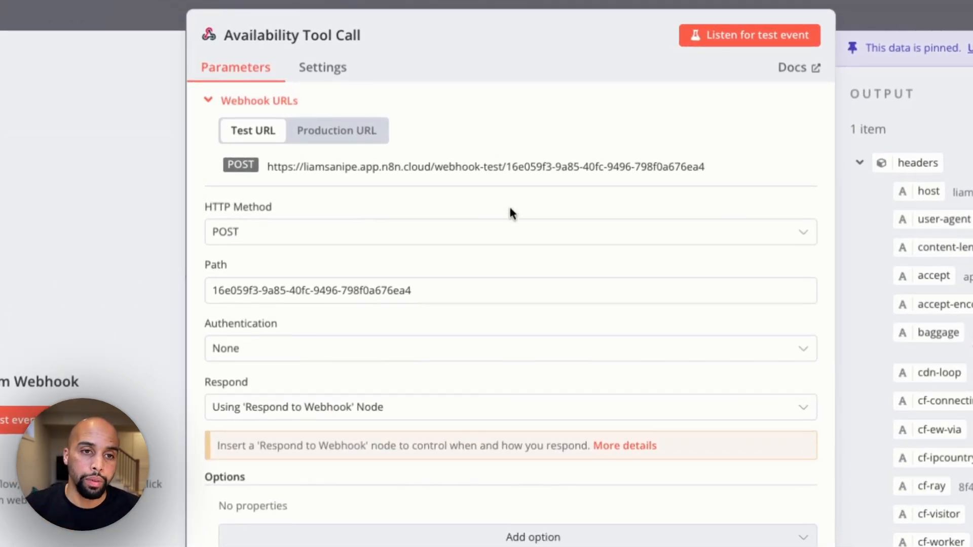
click(336, 130)
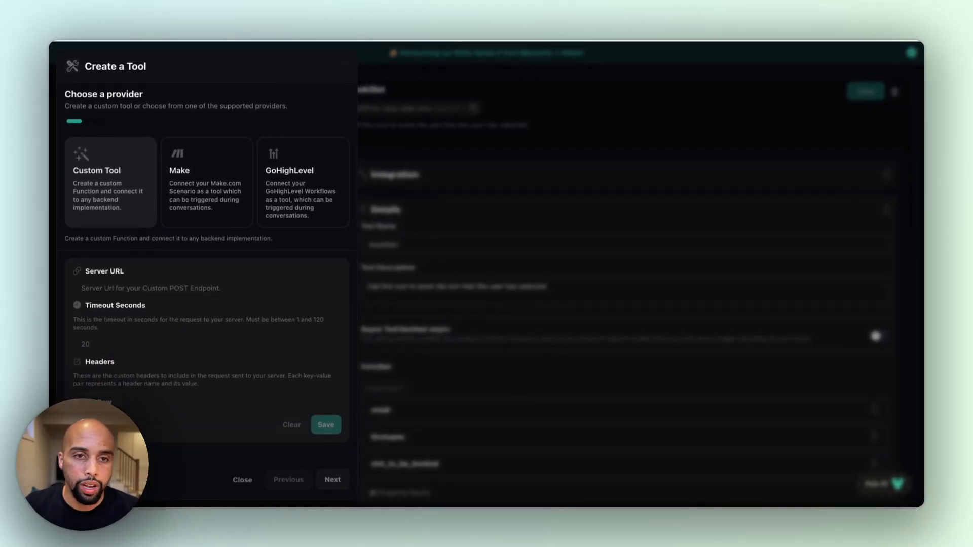
Back in Vapi, set the custom tool's Server URL to the webhook's production URL, save it and continue to the schema
click(136, 294)
key(ctrl+v)
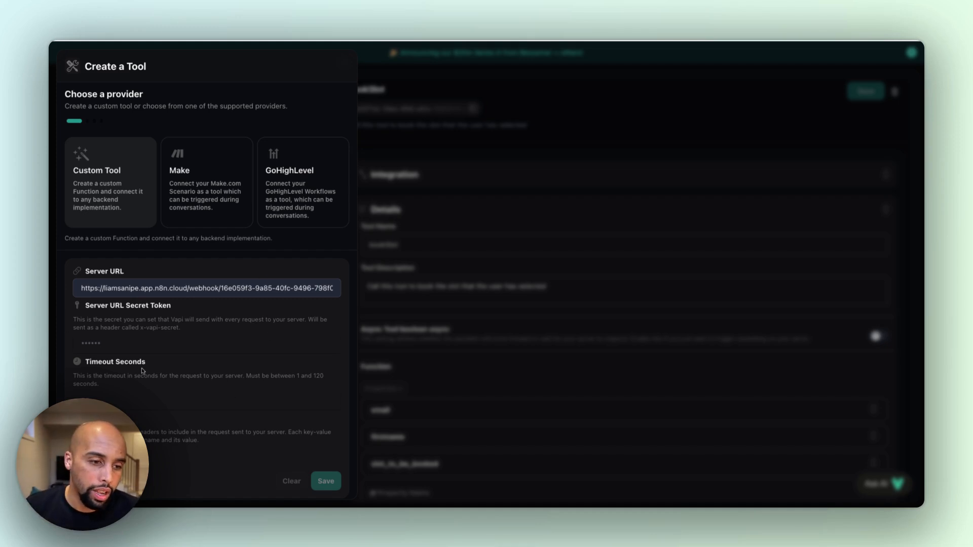
scroll(144, 373, down, 1)
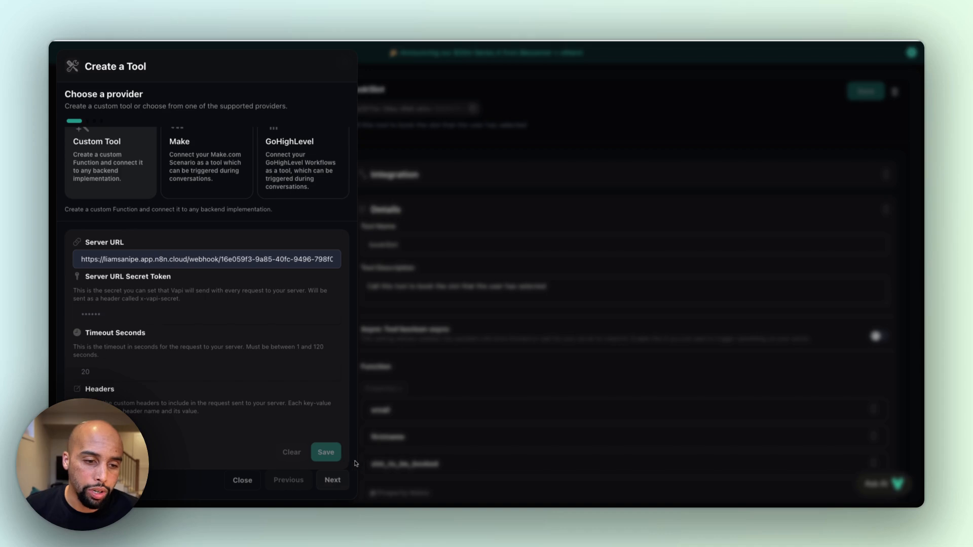
click(327, 453)
click(326, 452)
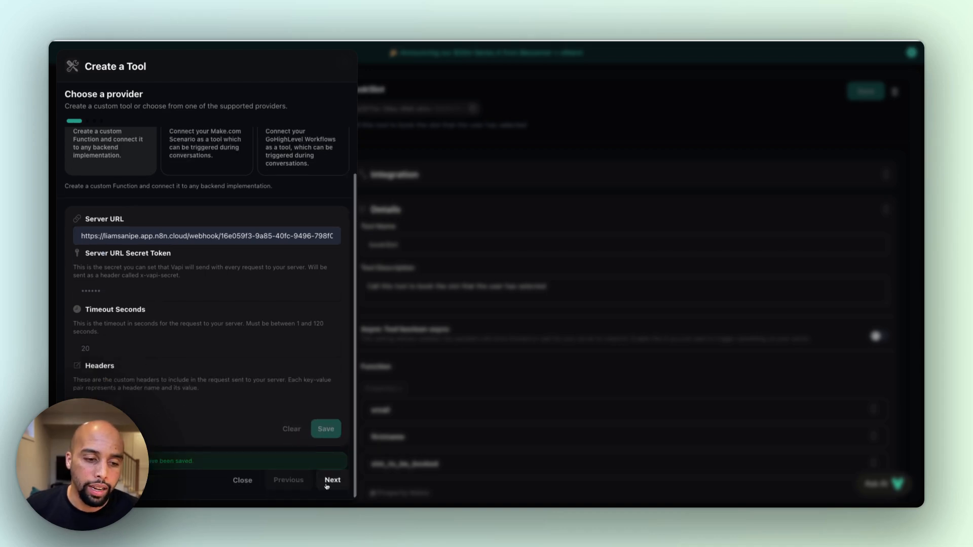
click(331, 480)
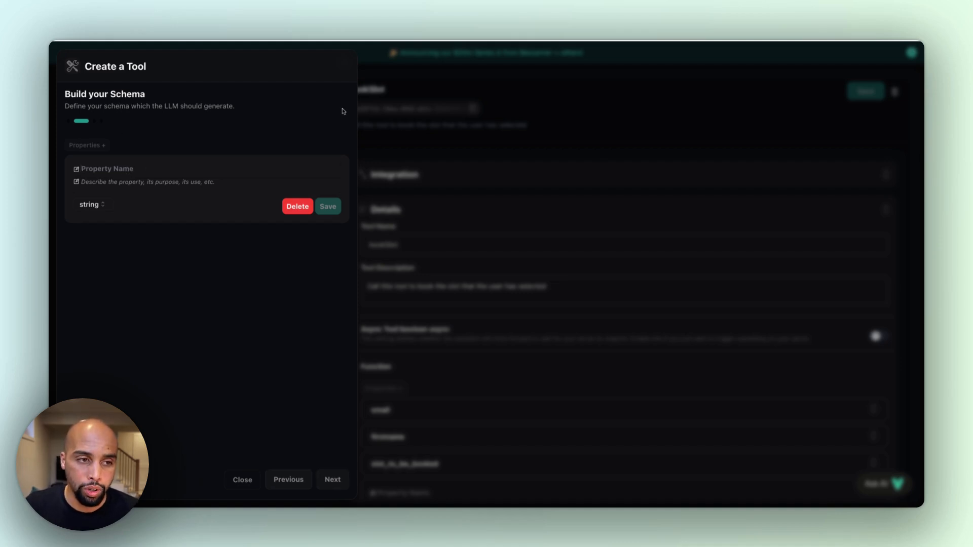
Add a schema property named availableslots with the description "These are the times retrieved from the calendar" and save it
text(avail)
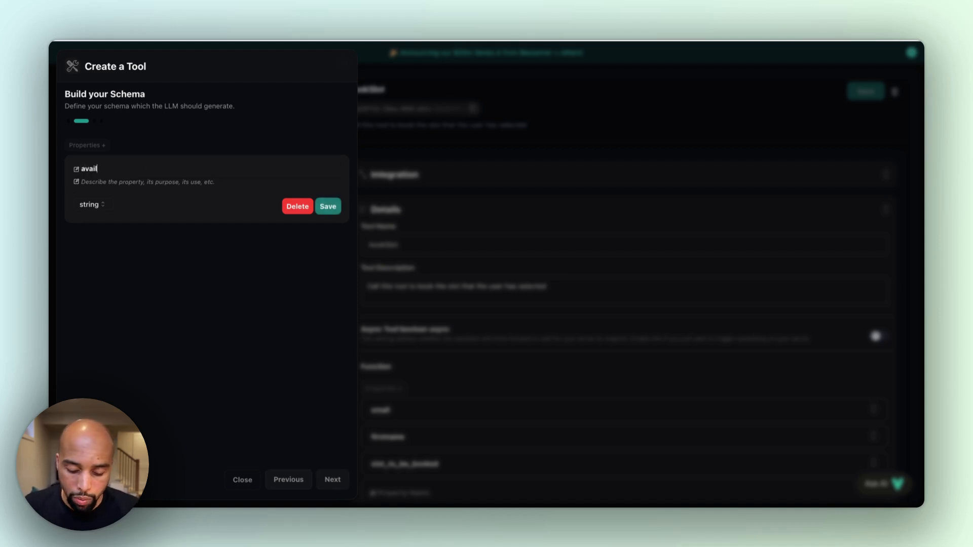
text(ableslots)
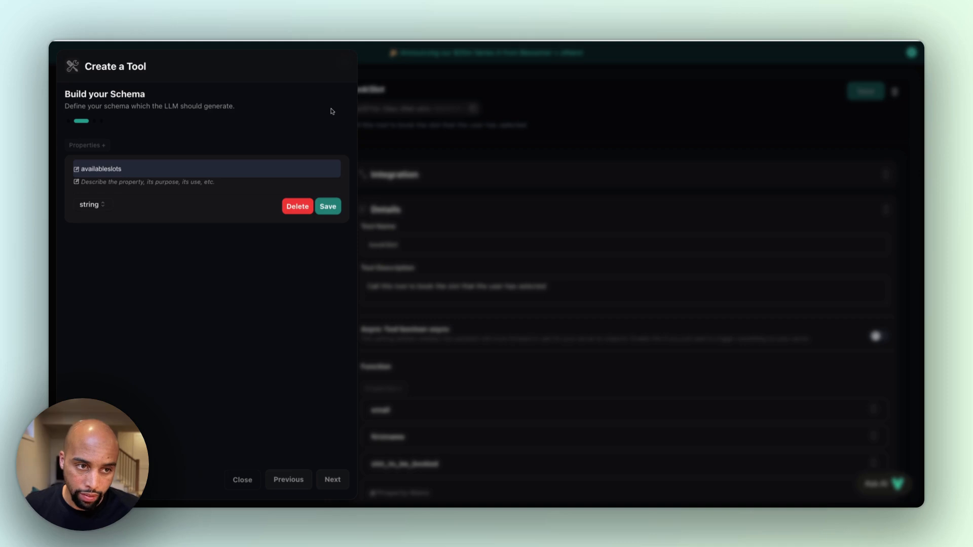
click(145, 191)
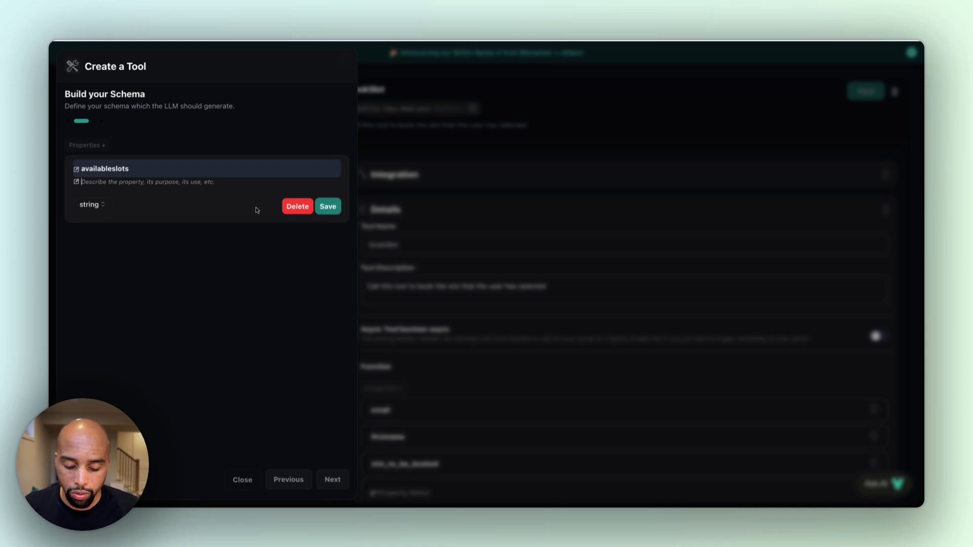
text(THese are the t)
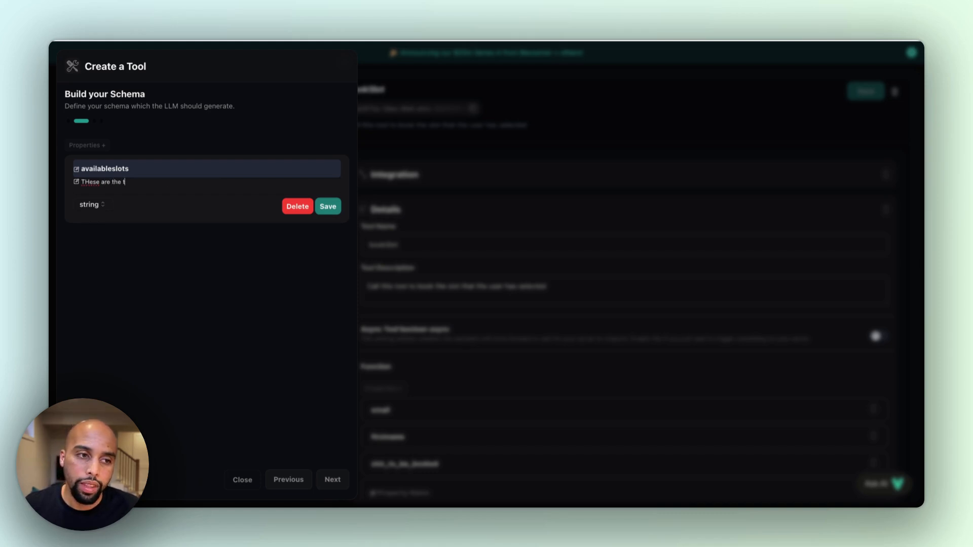
text(imes retrieved f)
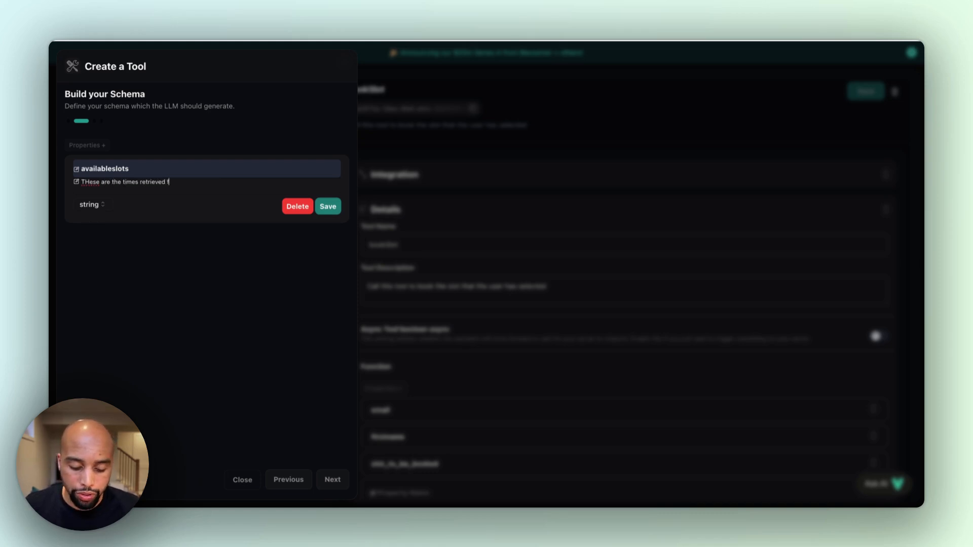
text(rom the calendar)
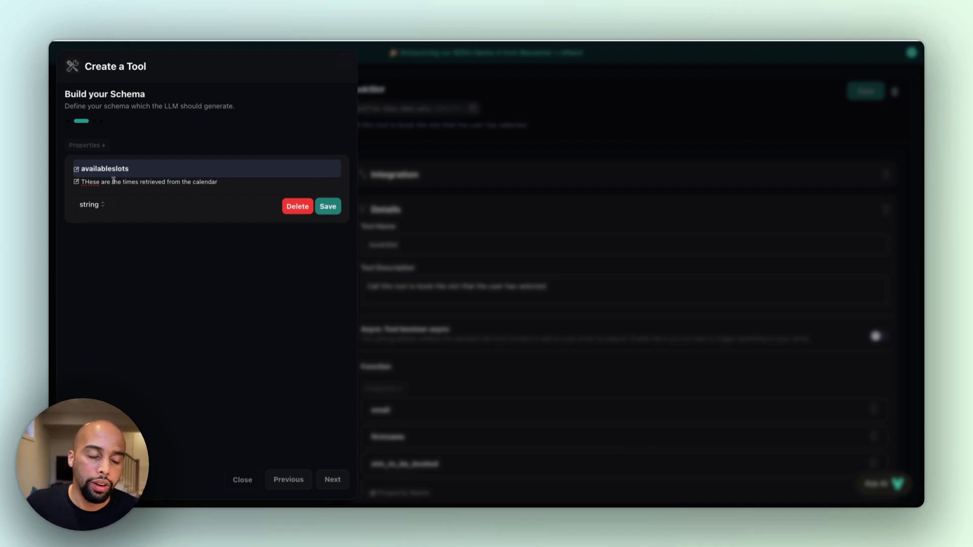
click(89, 182)
key(BackSpace)
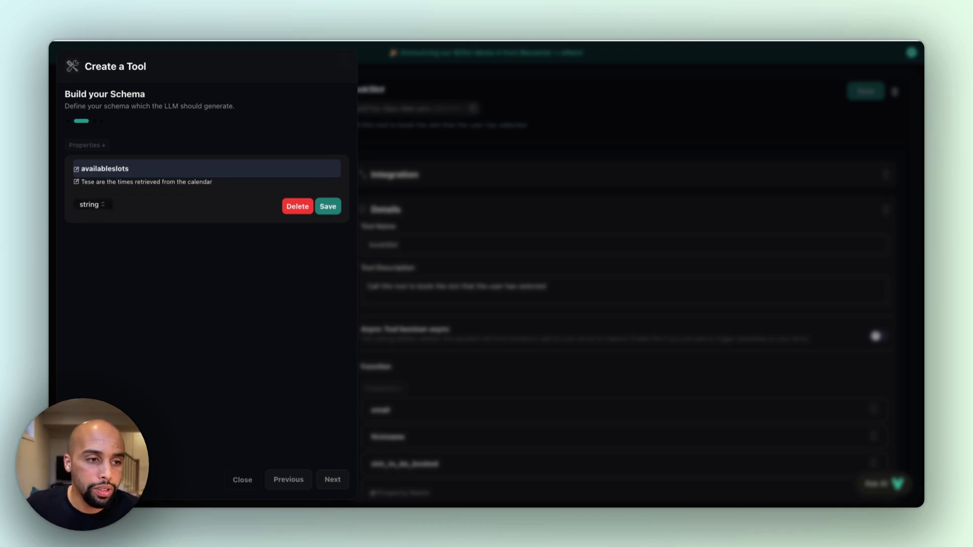
text(h)
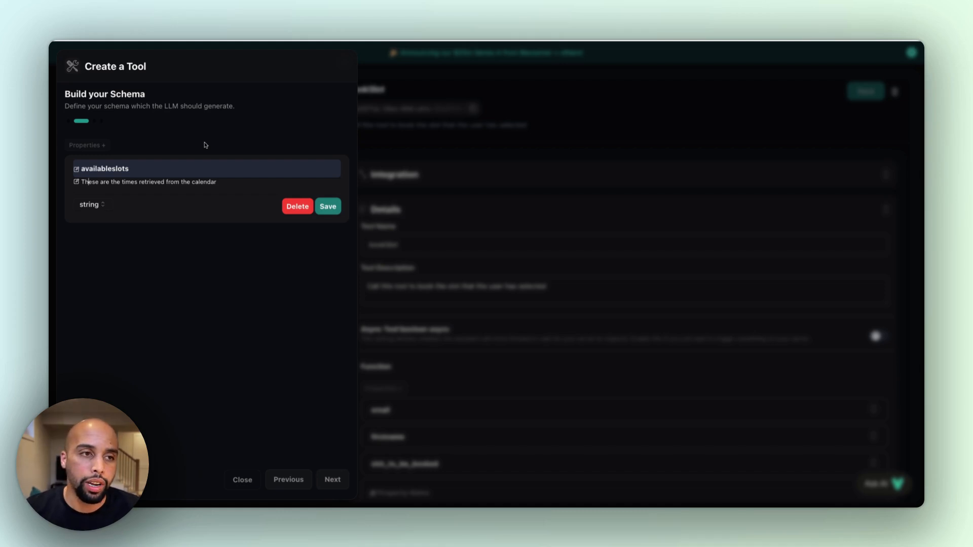
click(328, 207)
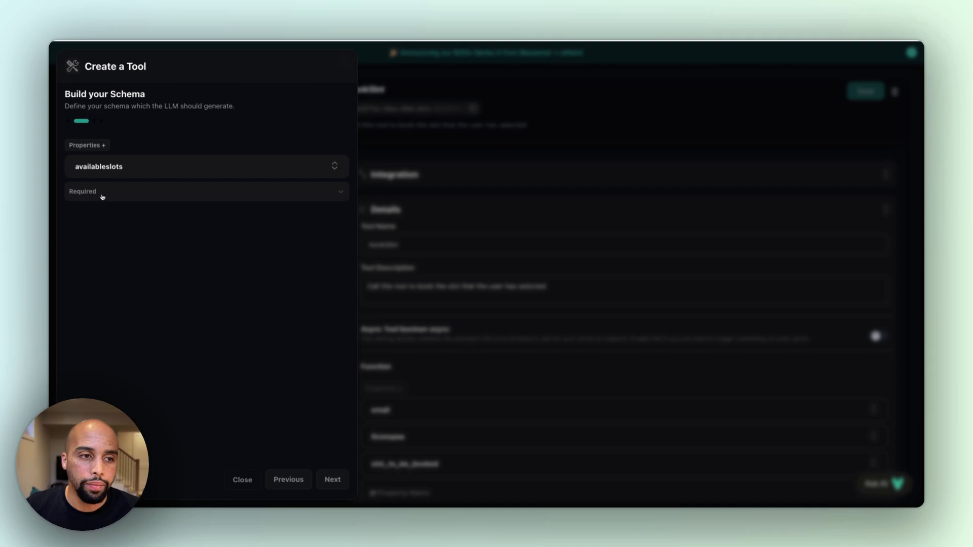
Continue to the tool details and name the tool getAvailability
click(333, 479)
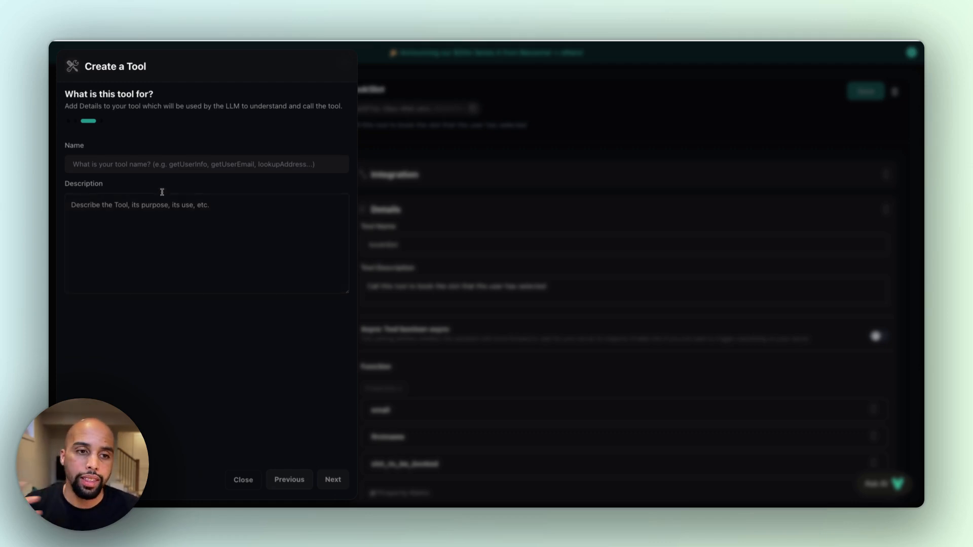
click(125, 166)
text(g)
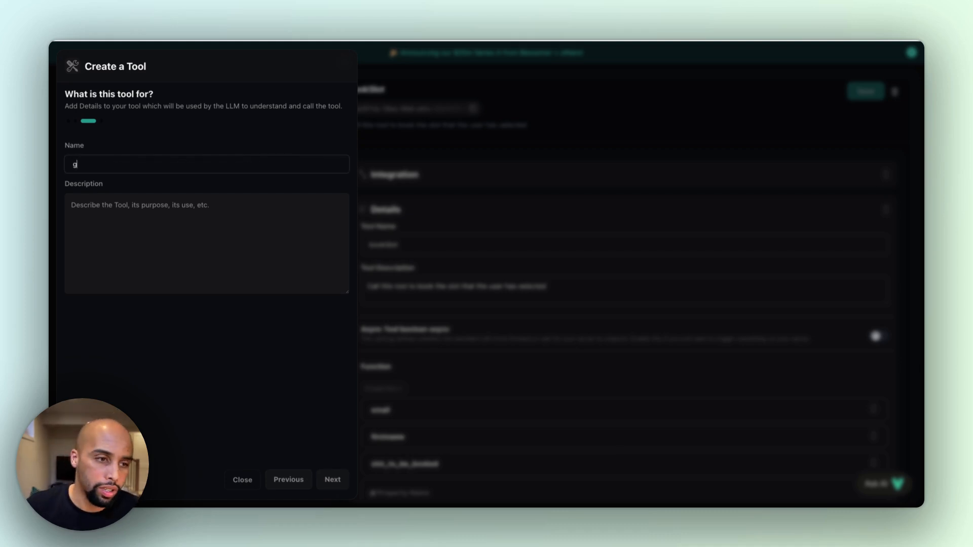
text(etAvailability)
key(Tab)
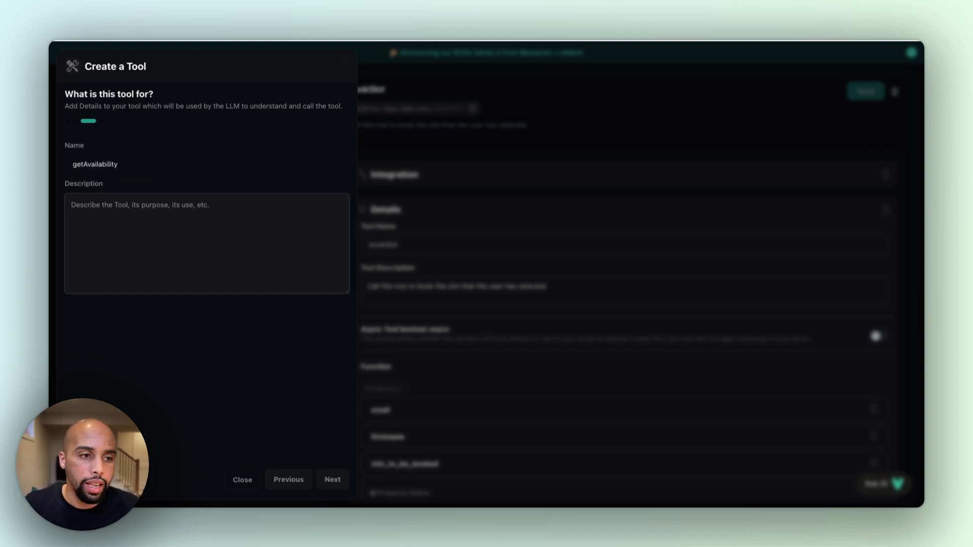
Describe the tool as "Call this tool to get available slots in calendar" and continue to its messages
text(Call)
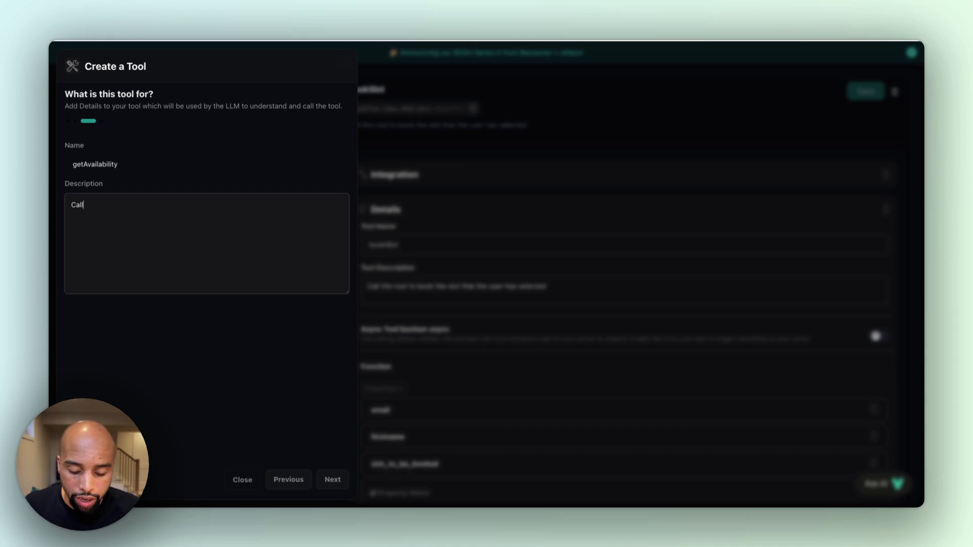
text( this tool to get)
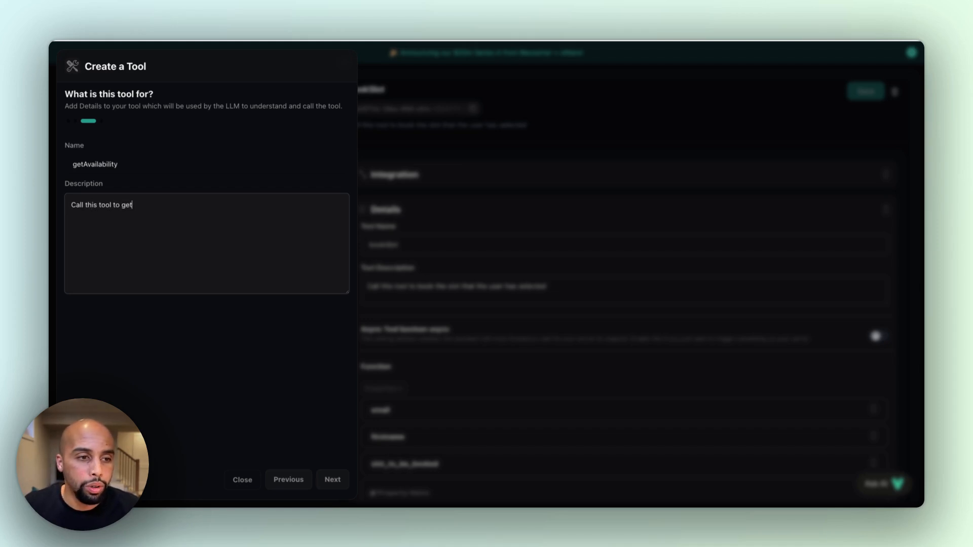
text( available slots in c)
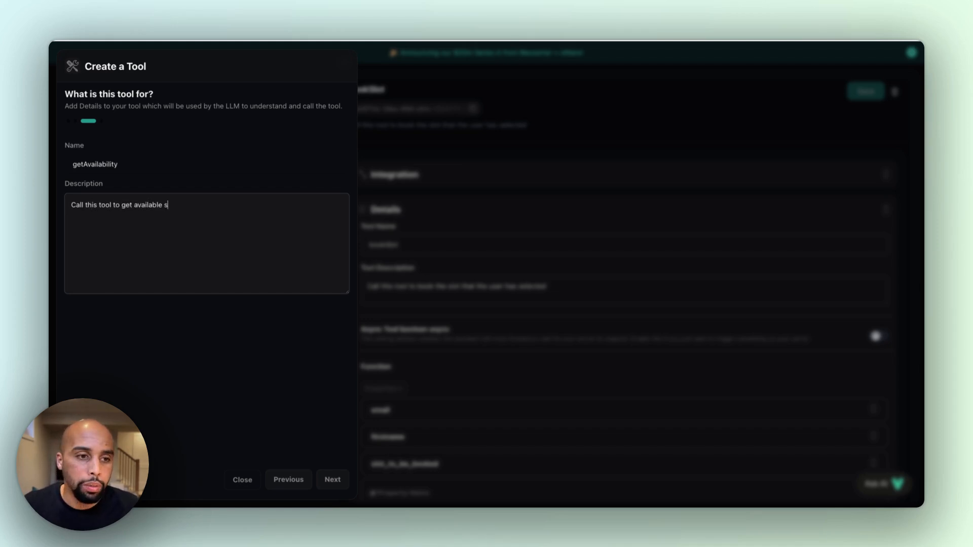
text(alendar)
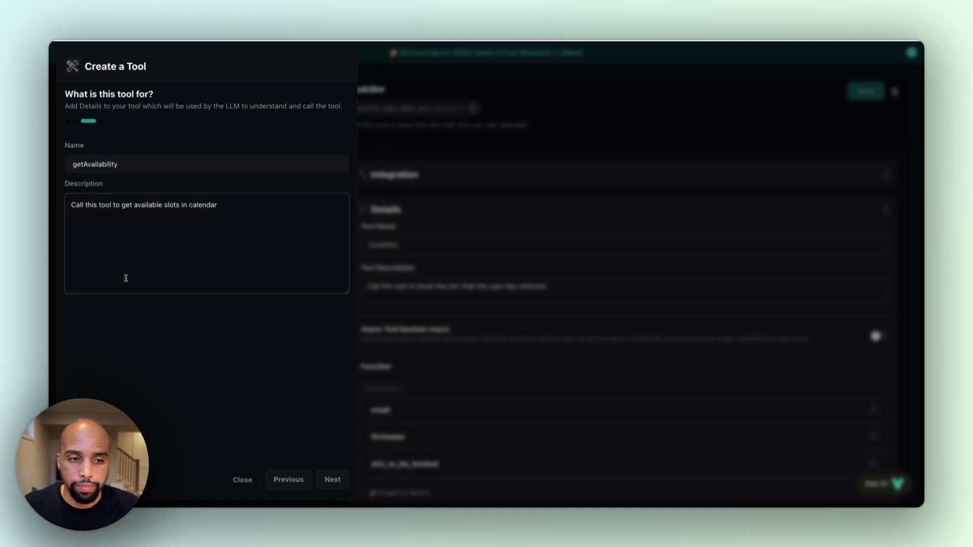
click(332, 479)
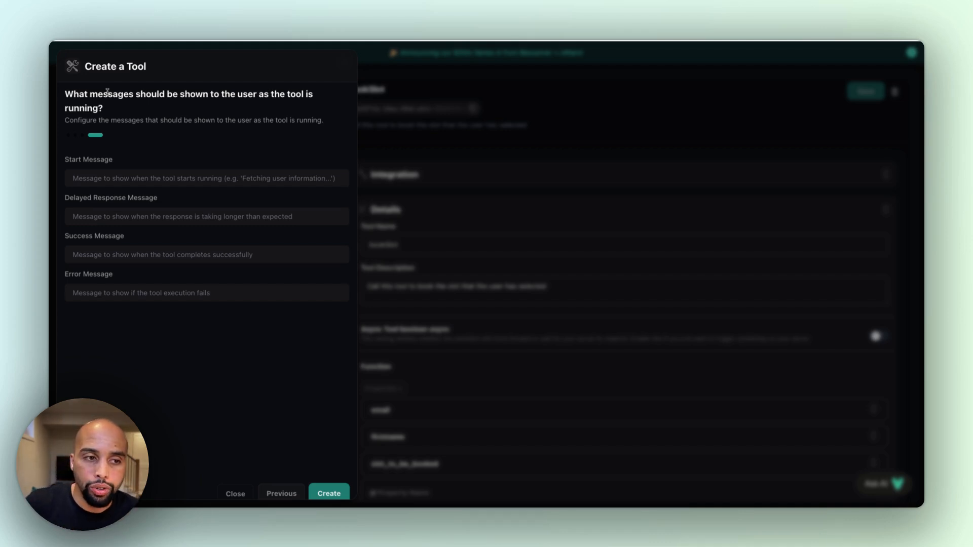
Set the start message to "Let me take a look at the calendar and see what availabilities we have for you" and leave tool creation
click(148, 178)
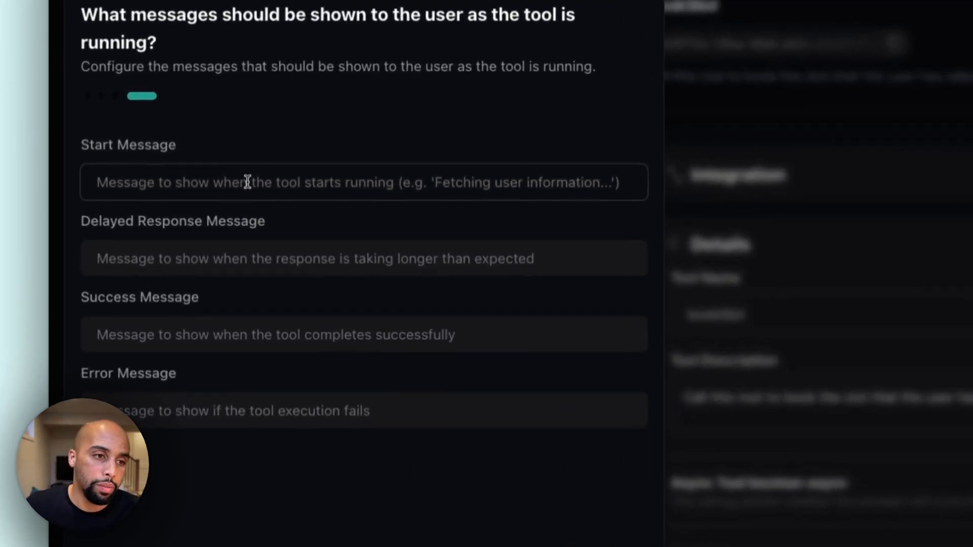
text(Let me take a look at the calendar and see what availabilities we have for you)
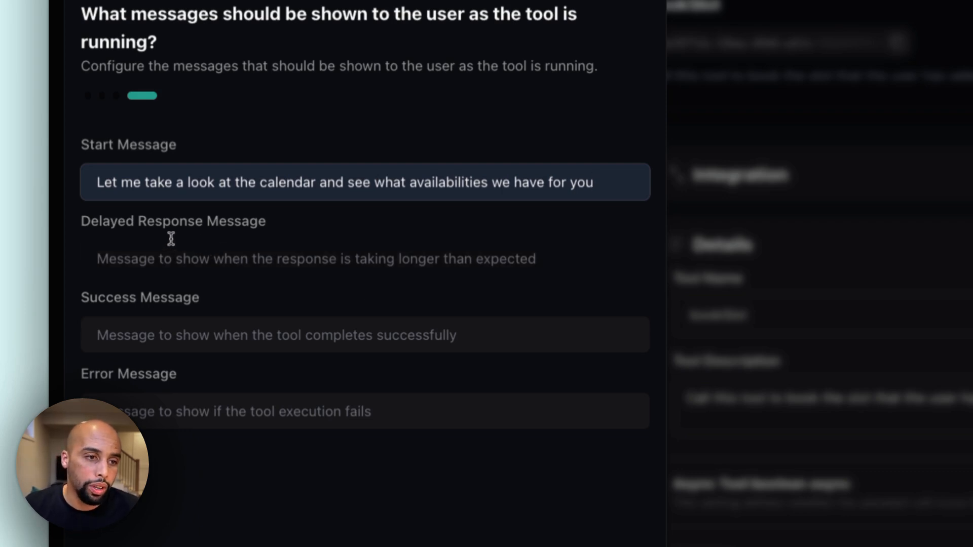
drag(103, 222, 155, 224)
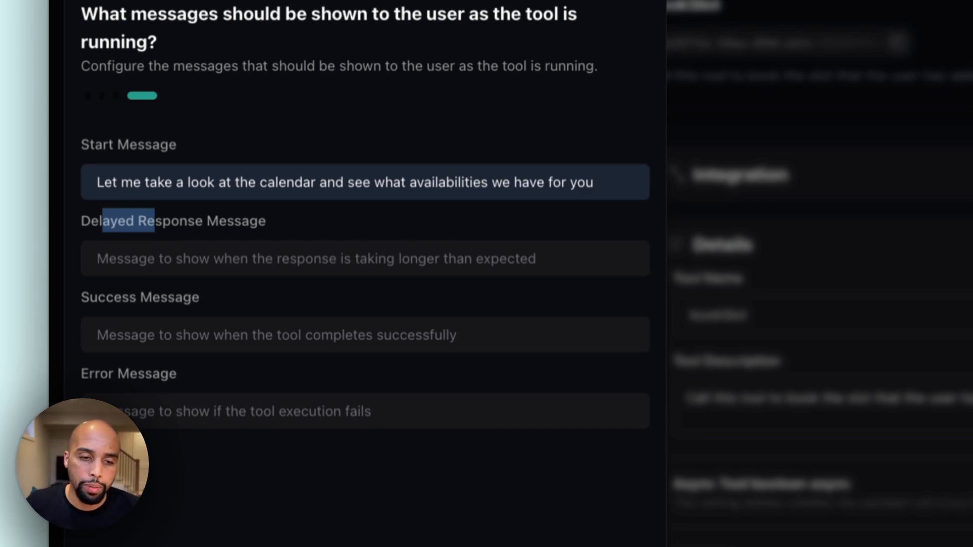
click(326, 458)
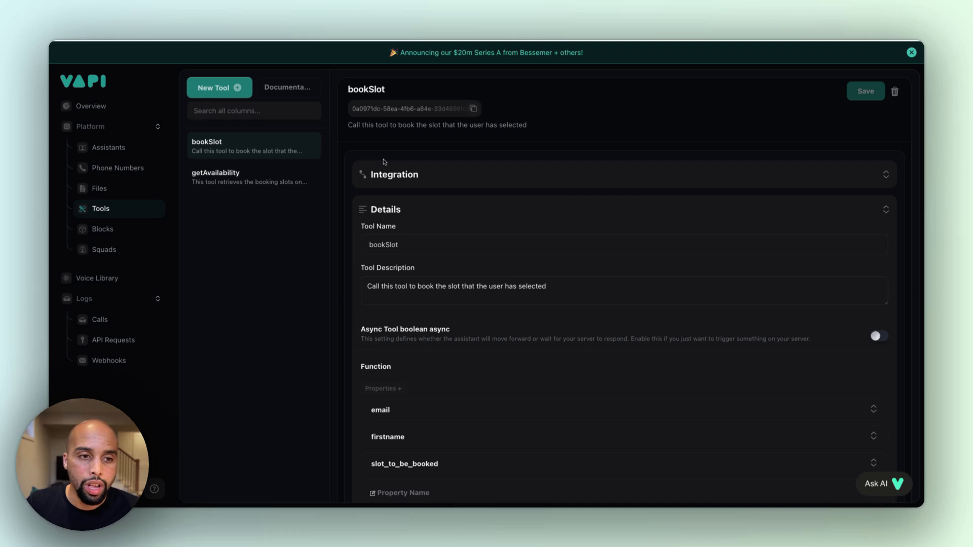
Open the existing getAvailability tool and review its details and integration settings
click(256, 178)
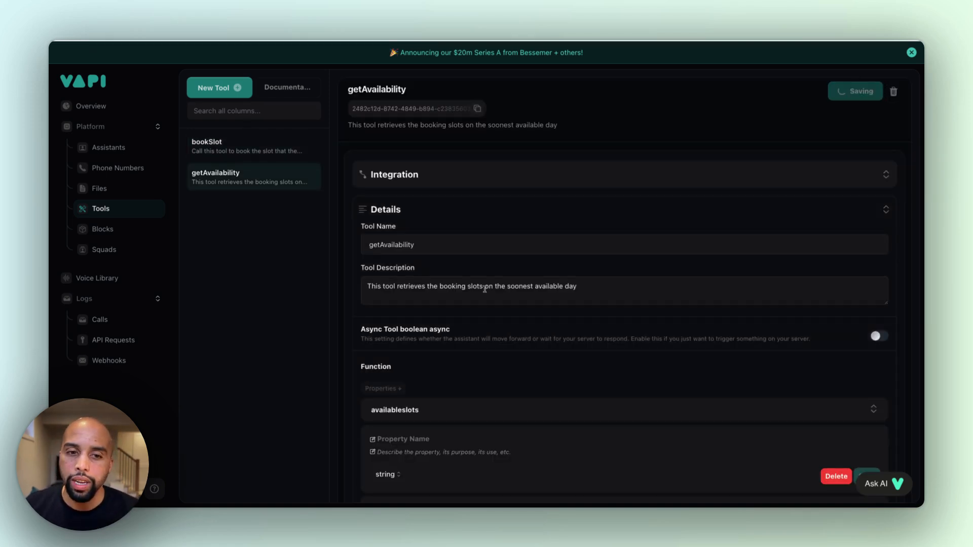
click(474, 177)
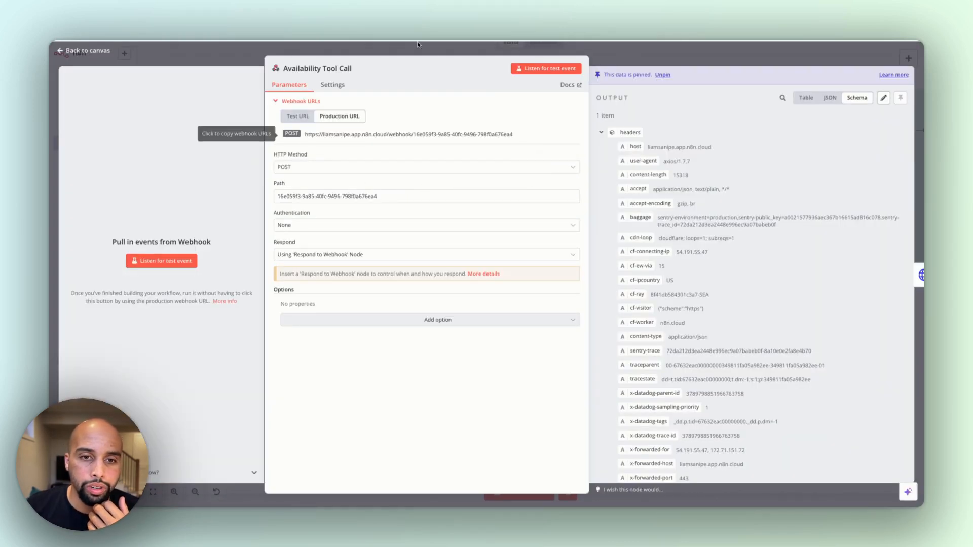
Return to the n8n workflow canvas and move the OpenAI node in the availability flow closer to the Limit node
click(307, 54)
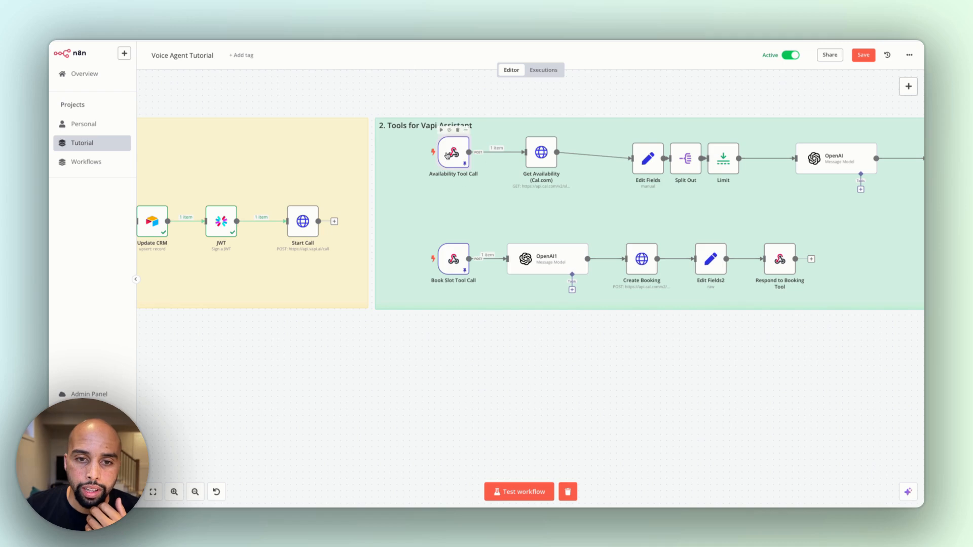
scroll(753, 185, right, 3)
scroll(753, 186, right, 3)
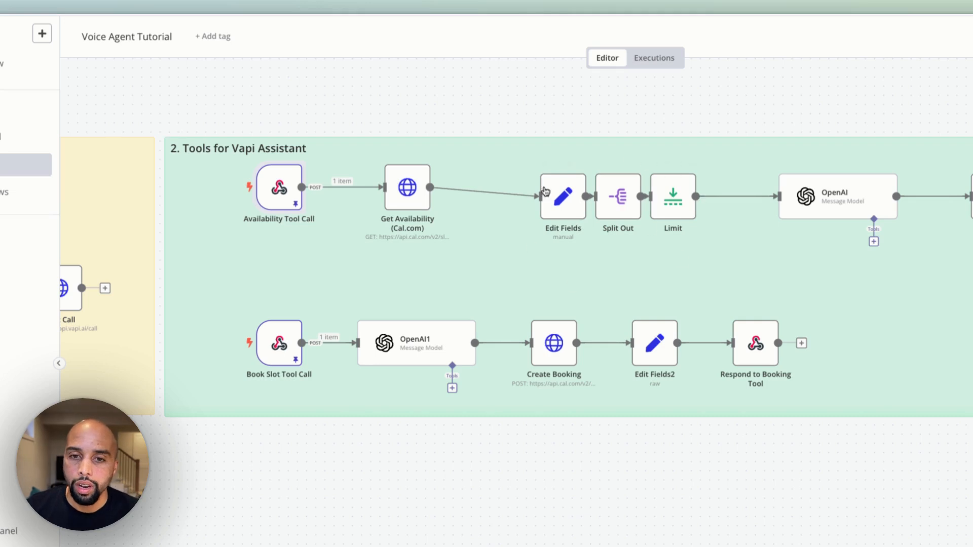
scroll(674, 213, right, 5)
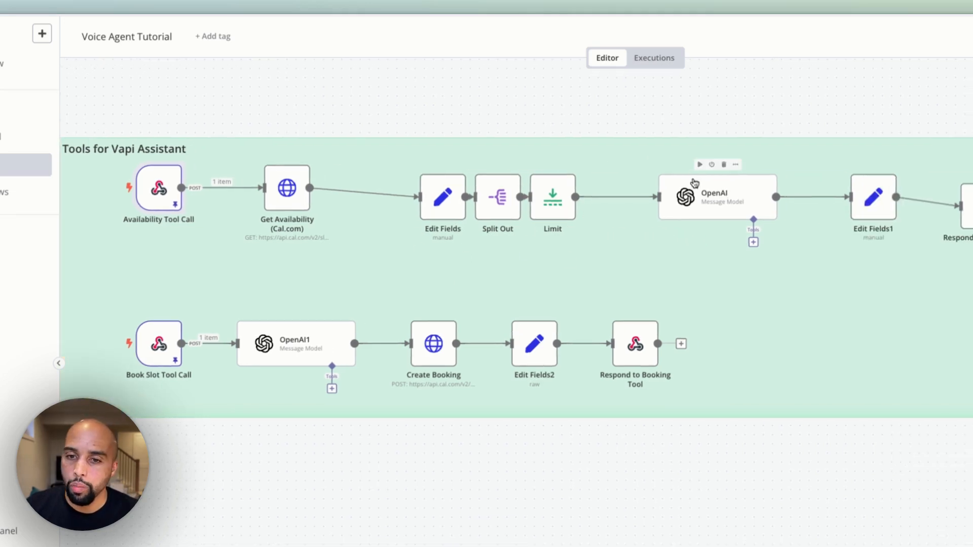
drag(694, 184, 631, 183)
scroll(897, 240, right, 4)
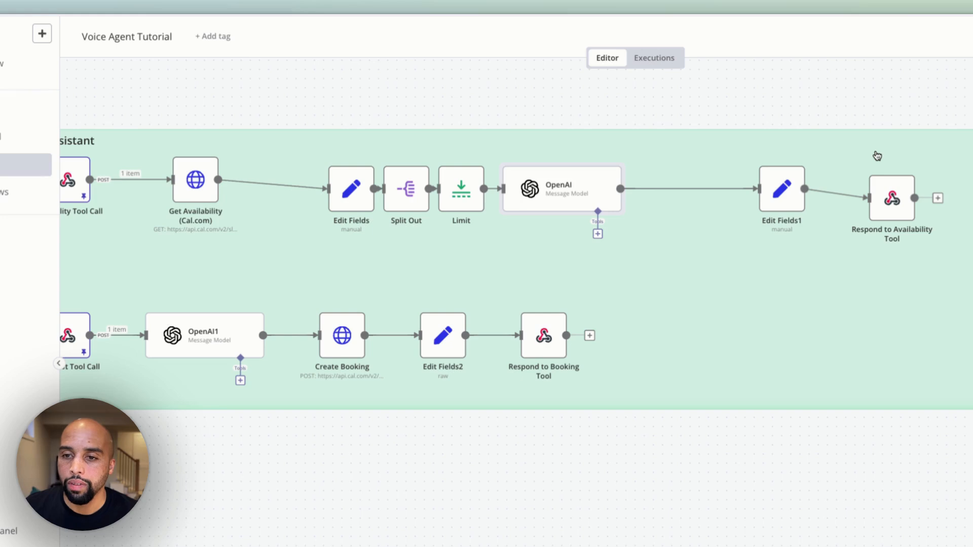
scroll(395, 269, left, 10)
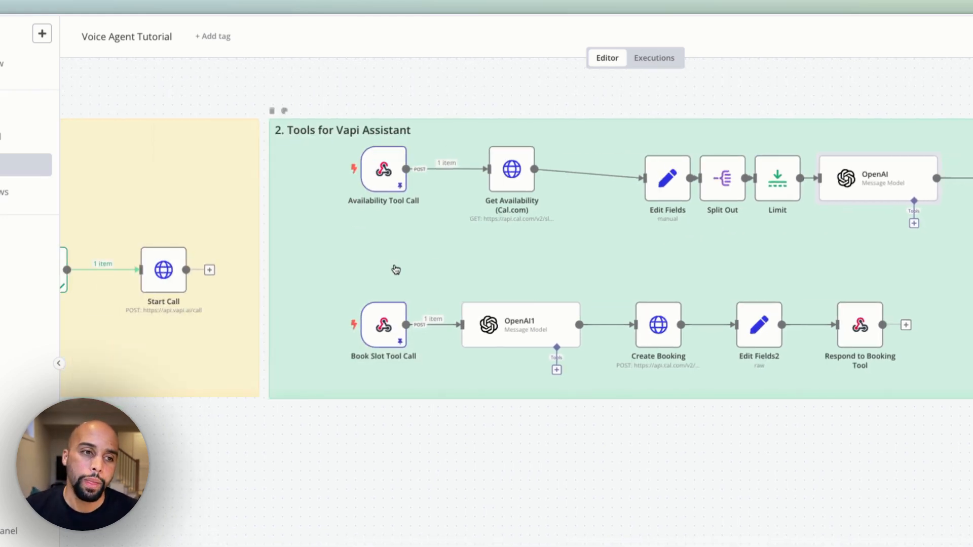
Open the Availability Tool Call webhook and examine the pinned output it received from Vapi
double_click(390, 238)
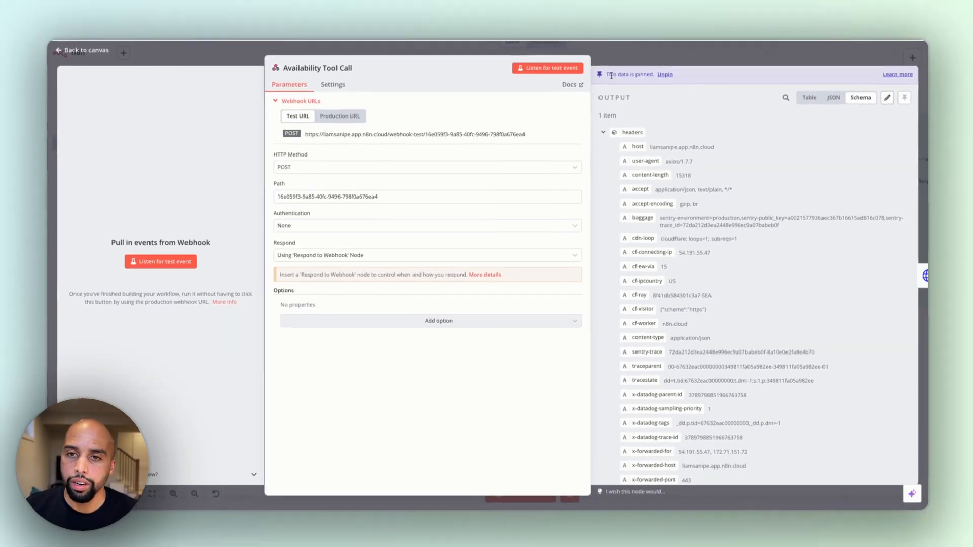
drag(608, 75, 639, 75)
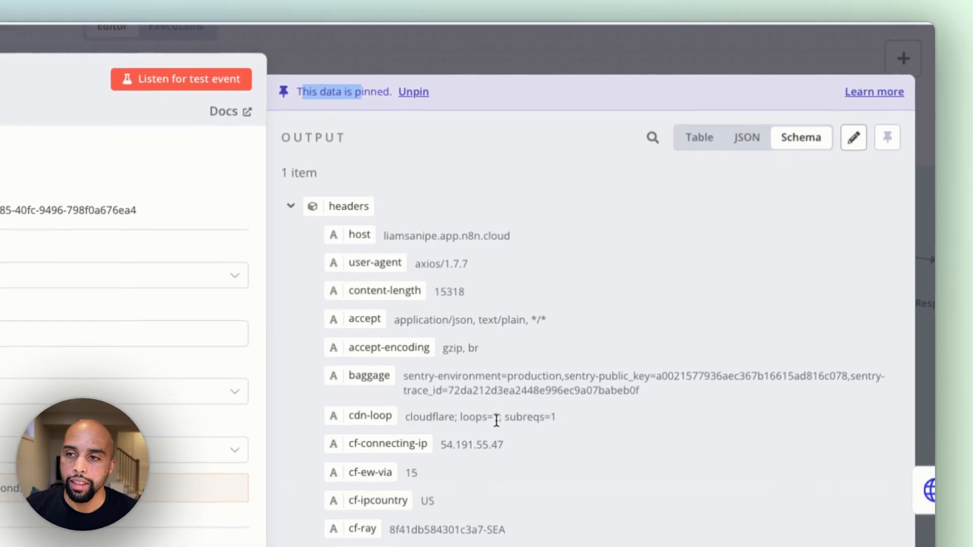
scroll(515, 405, down, 15)
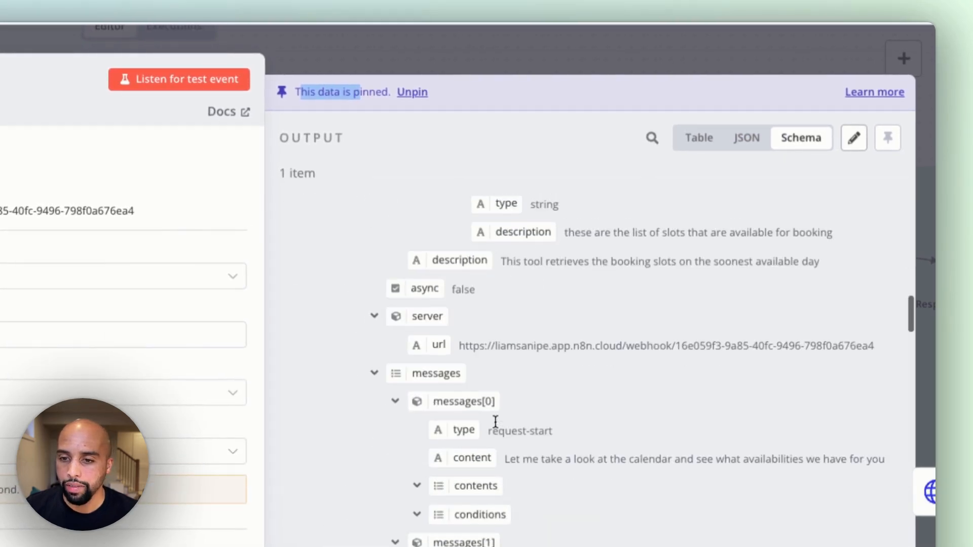
scroll(496, 421, down, 15)
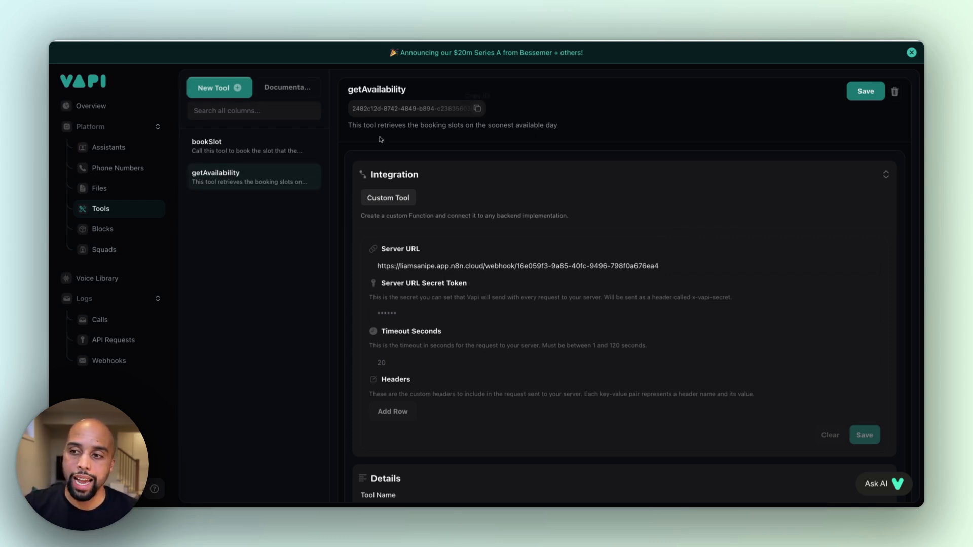
Switch to Vapi's webhook logs and open the most recent Tool Calls entry down to its request body
click(118, 363)
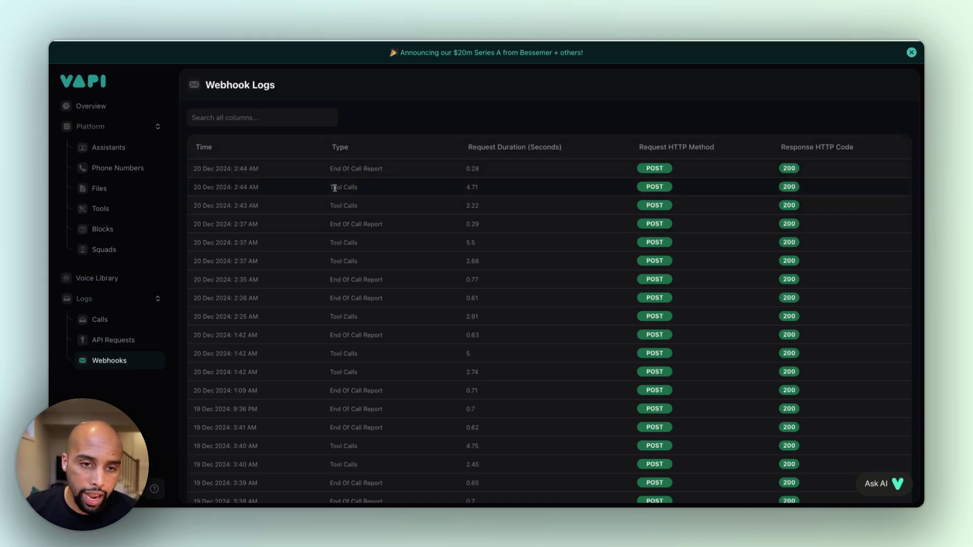
drag(335, 187, 393, 190)
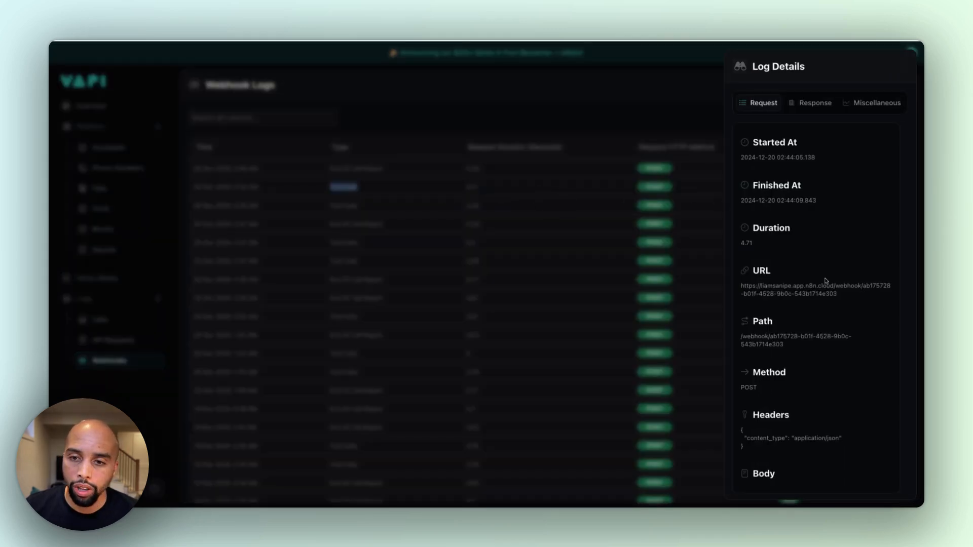
scroll(826, 278, down, 5)
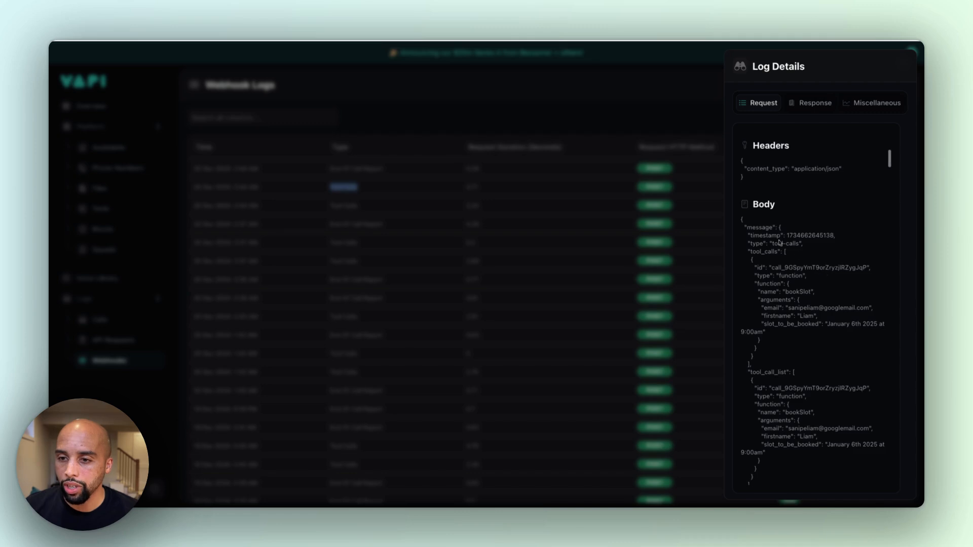
Examine the bookSlot arguments in the request body (email, firstname and slot_to_be_booked) and close the log details
drag(742, 219, 808, 351)
scroll(807, 350, down, 5)
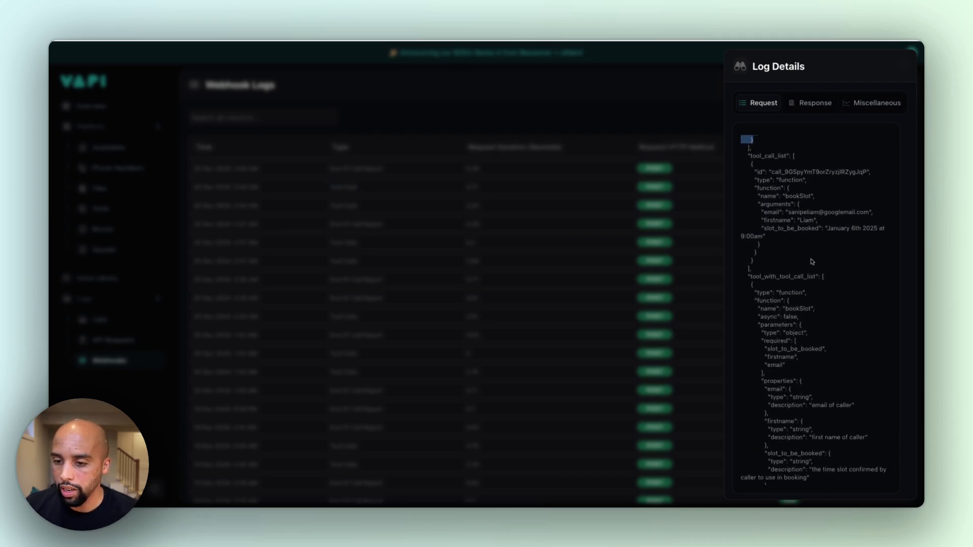
drag(789, 213, 872, 212)
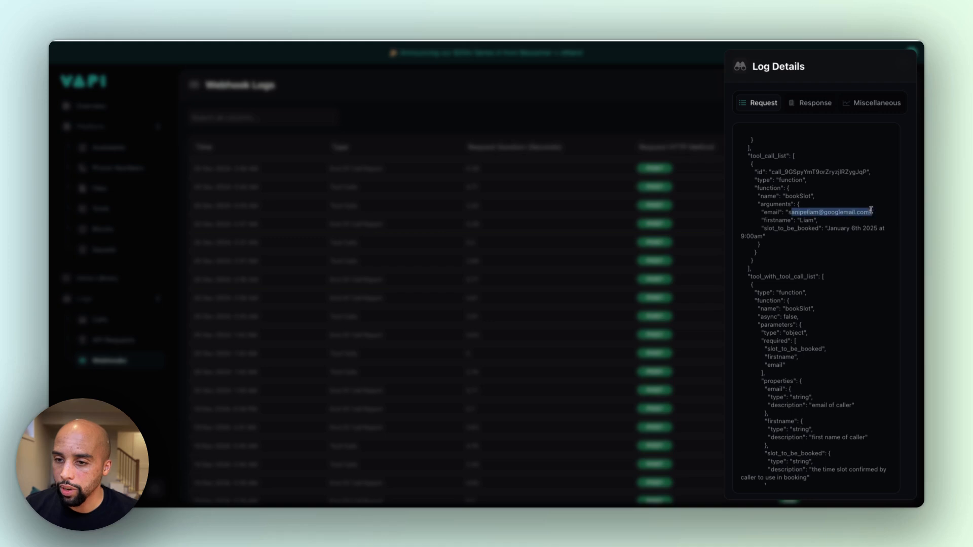
double_click(799, 221)
drag(781, 229, 813, 246)
click(813, 246)
click(637, 113)
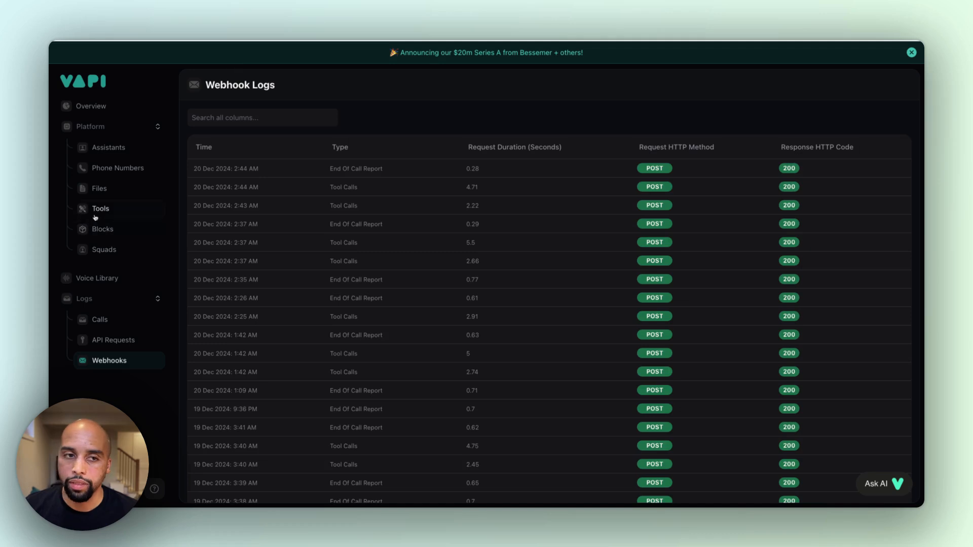
Return to the getAvailability tool and look through its details and function properties
click(147, 209)
click(253, 184)
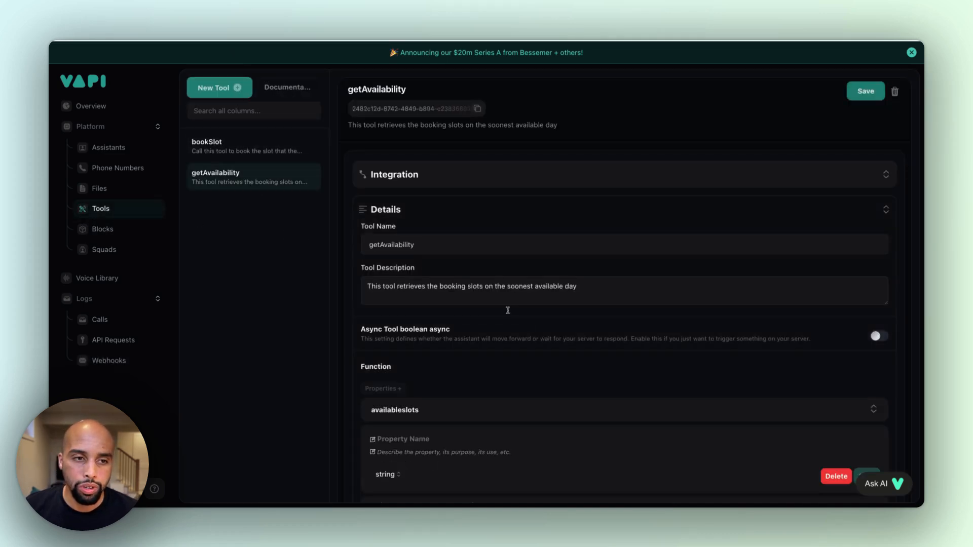
scroll(508, 308, down, 5)
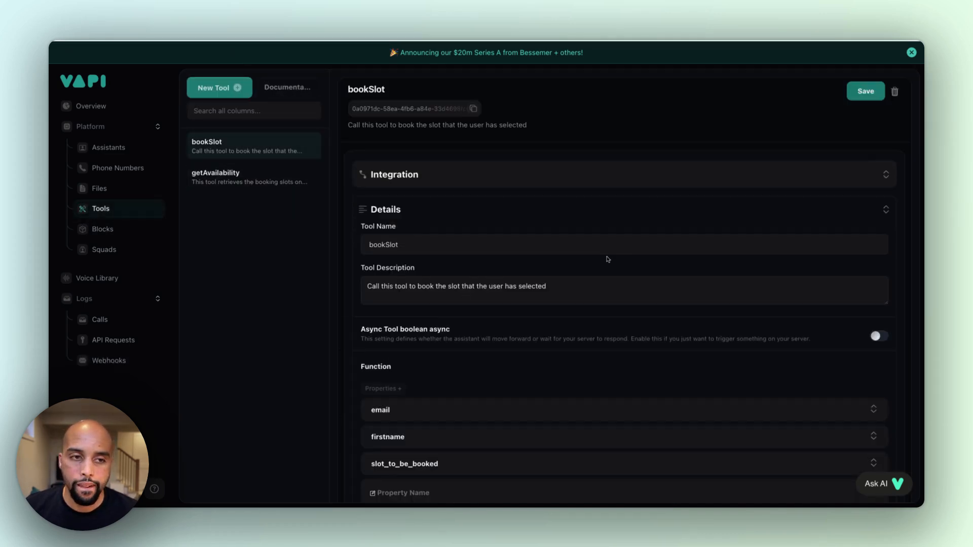
scroll(608, 259, down, 5)
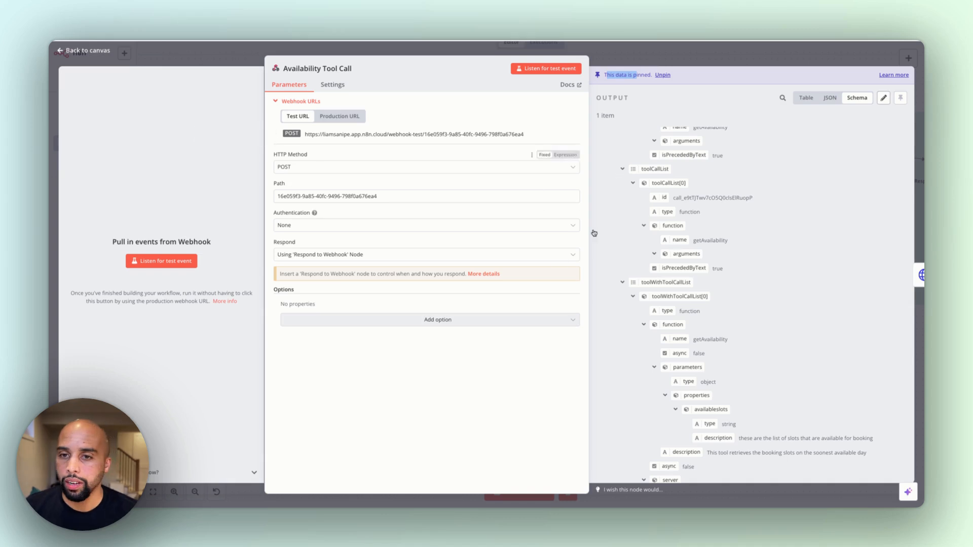
Back in n8n, view the Availability Tool Call's pinned output as JSON, check its HTTP method options and return to the canvas
click(884, 98)
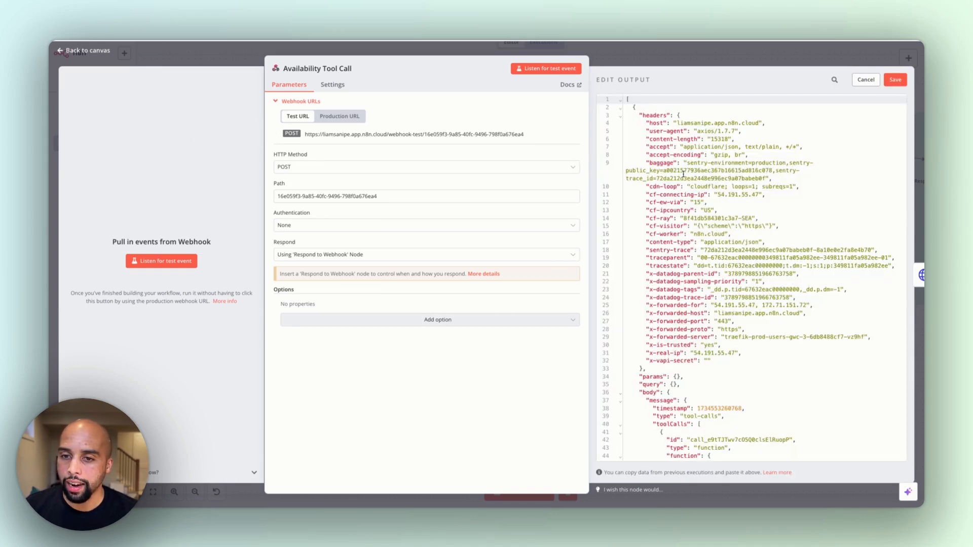
click(866, 79)
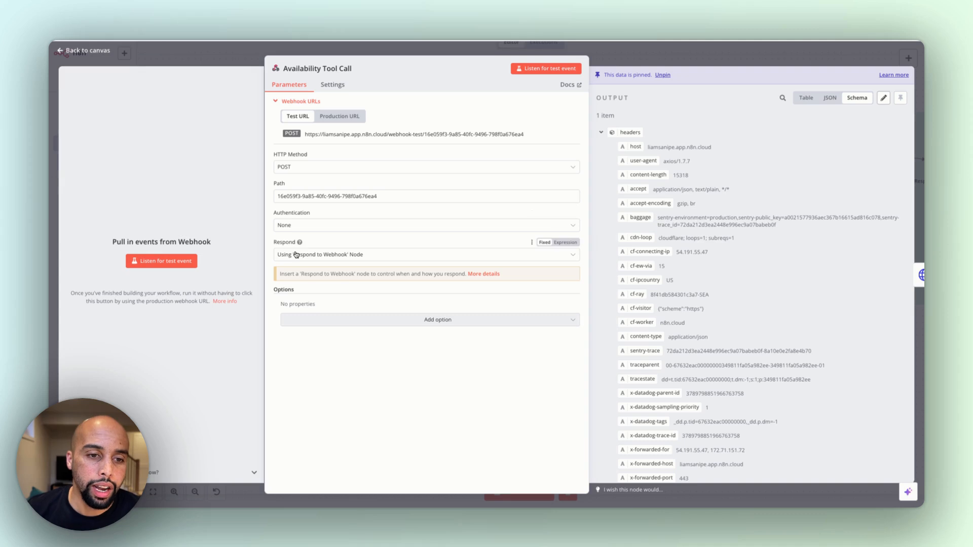
click(298, 169)
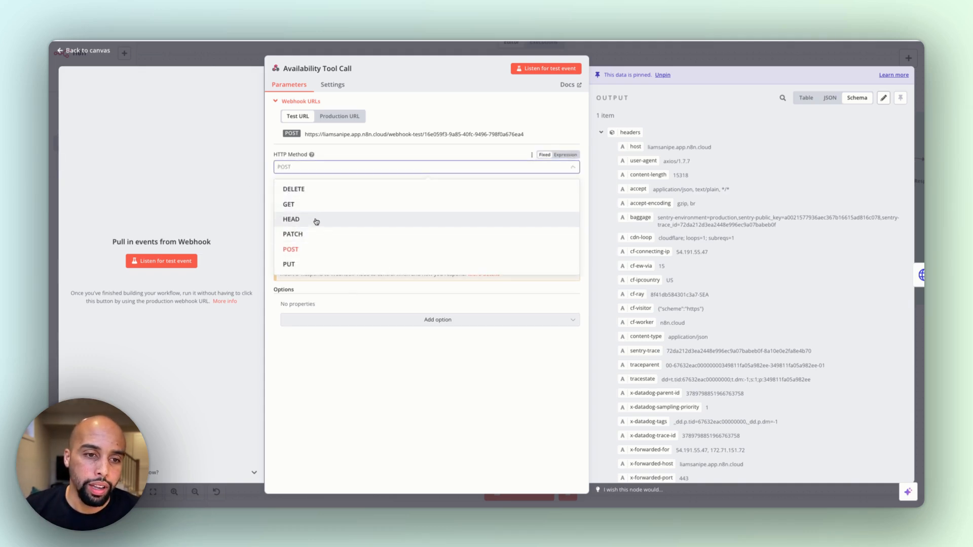
click(738, 51)
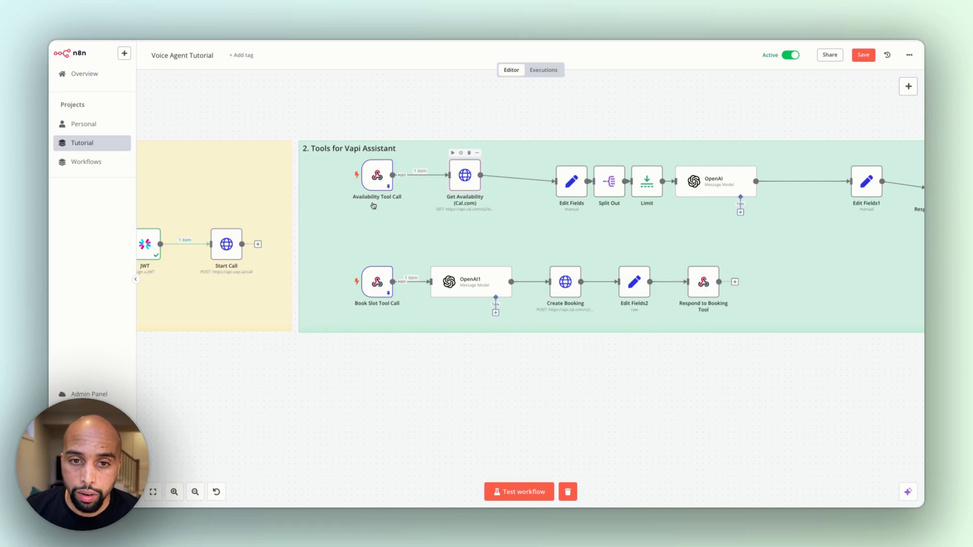
Open the Get Availability (Cal.com) node and search the Cal.com API v2 reference for slots
double_click(464, 176)
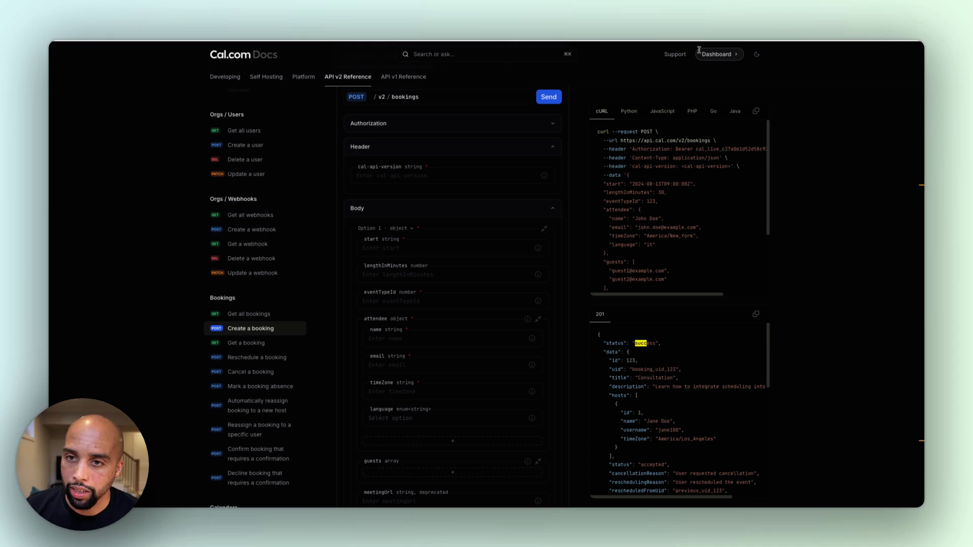
text(slots)
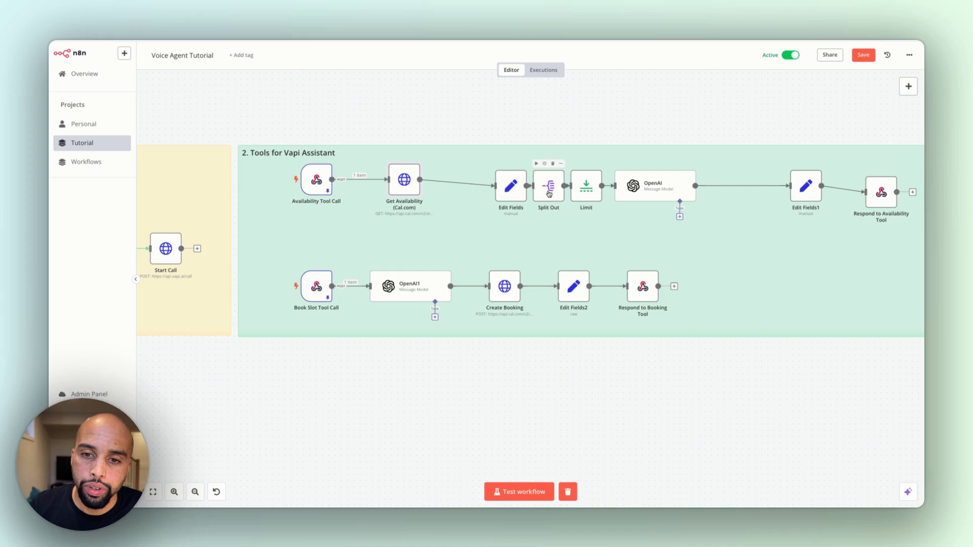
Open the OpenAI node after Limit, read through its message prompt for formatting available slots, and return to the canvas
double_click(659, 183)
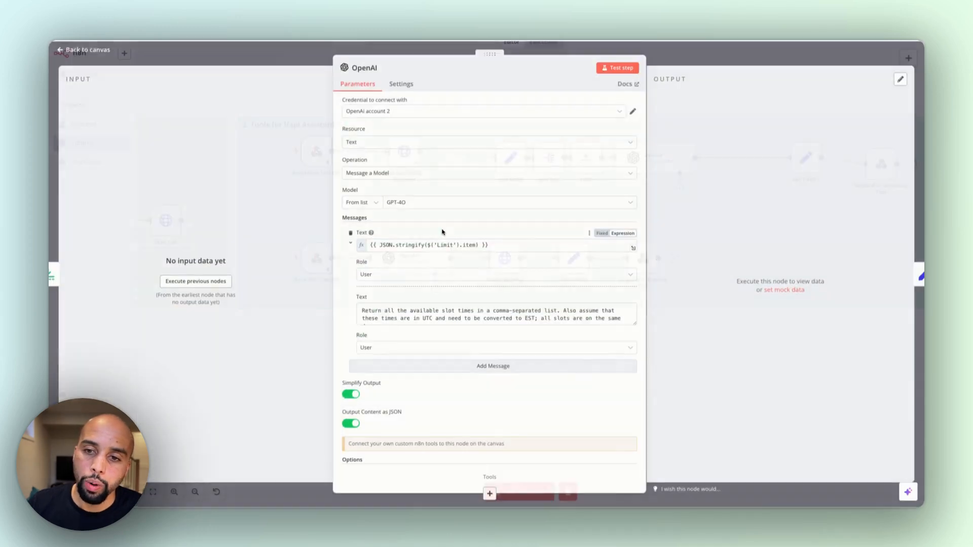
scroll(482, 284, down, 2)
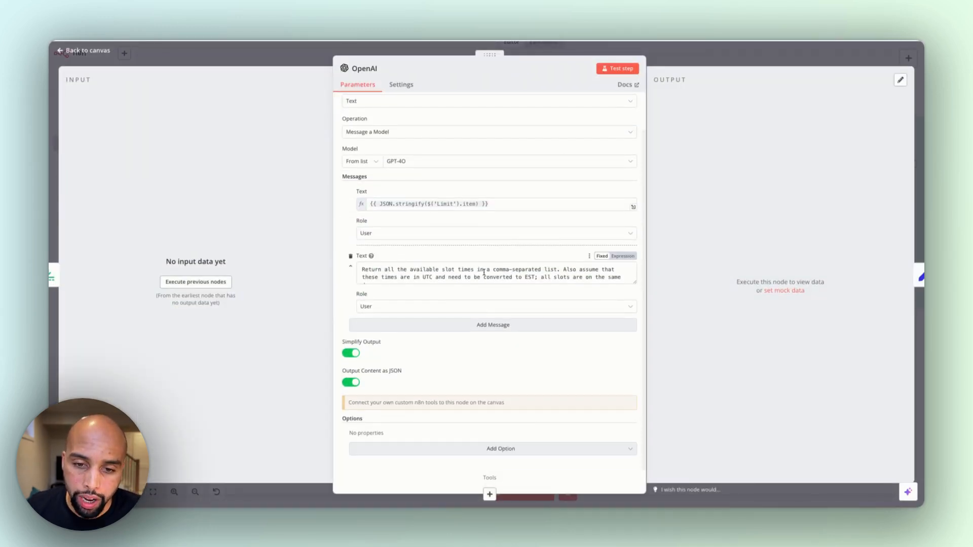
scroll(484, 273, down, 3)
scroll(484, 272, up, 3)
scroll(484, 273, down, 3)
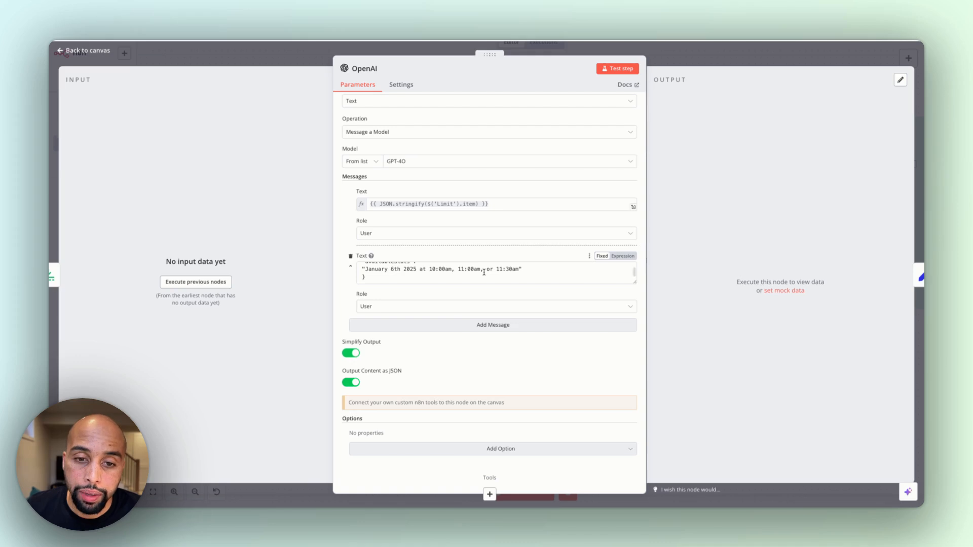
click(738, 54)
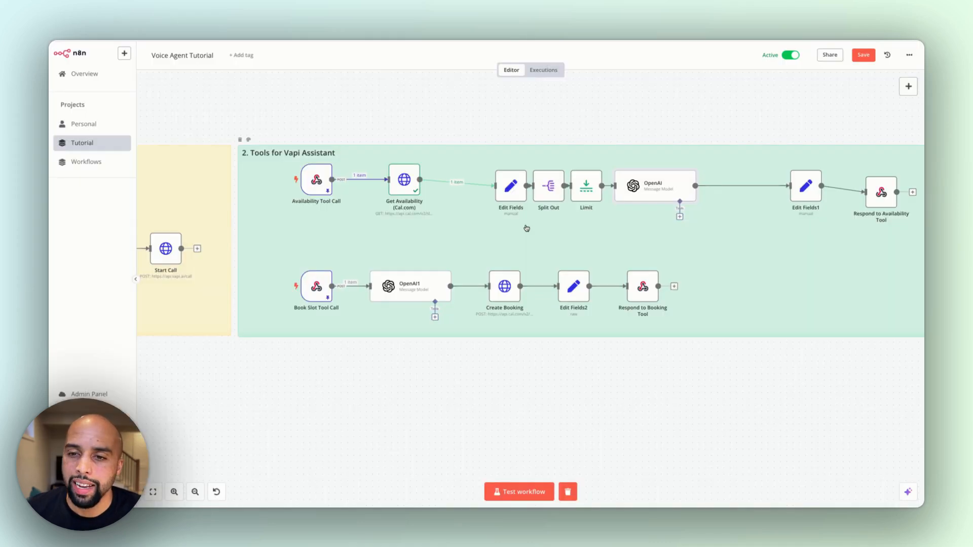
Check the toolcallid and availableslots mappings in the Edit Fields1 node and return to the canvas
scroll(527, 228, right, 10)
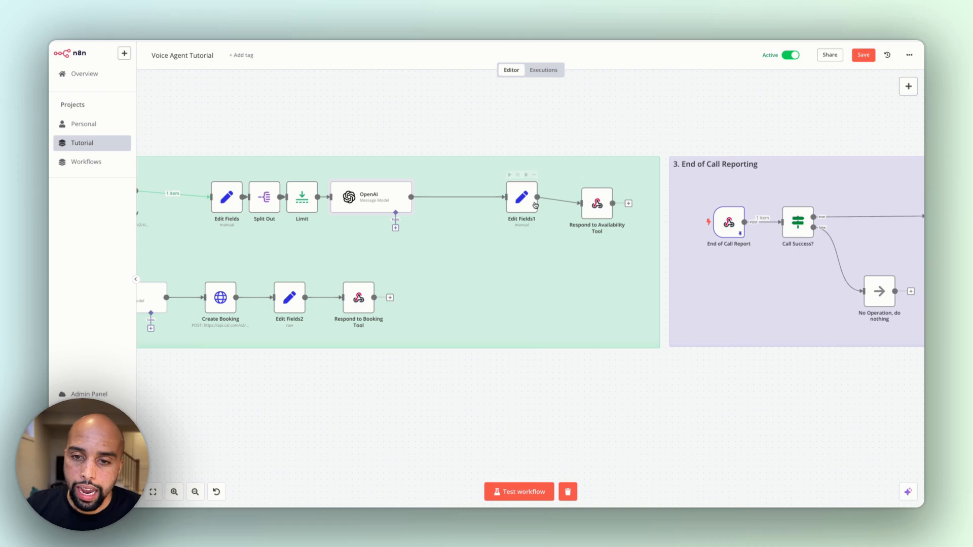
double_click(534, 207)
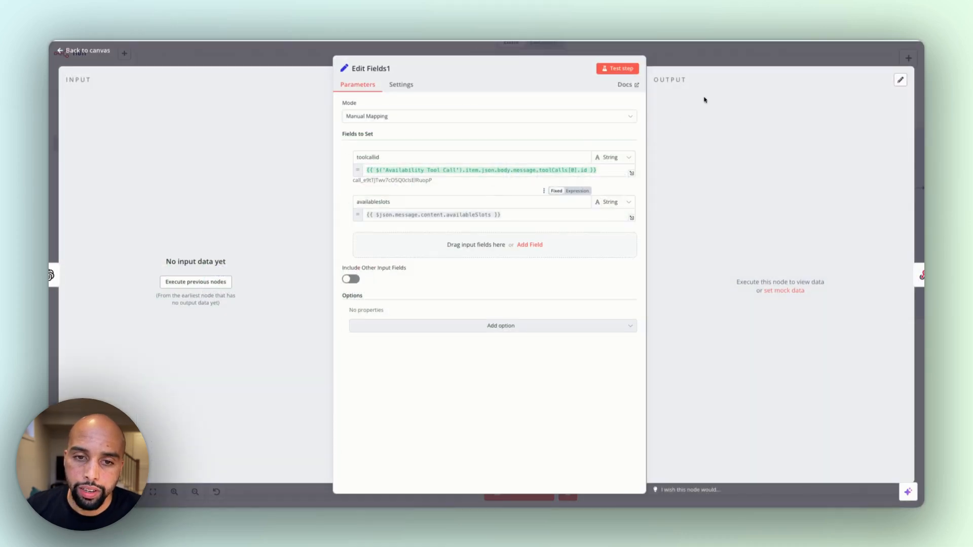
click(697, 55)
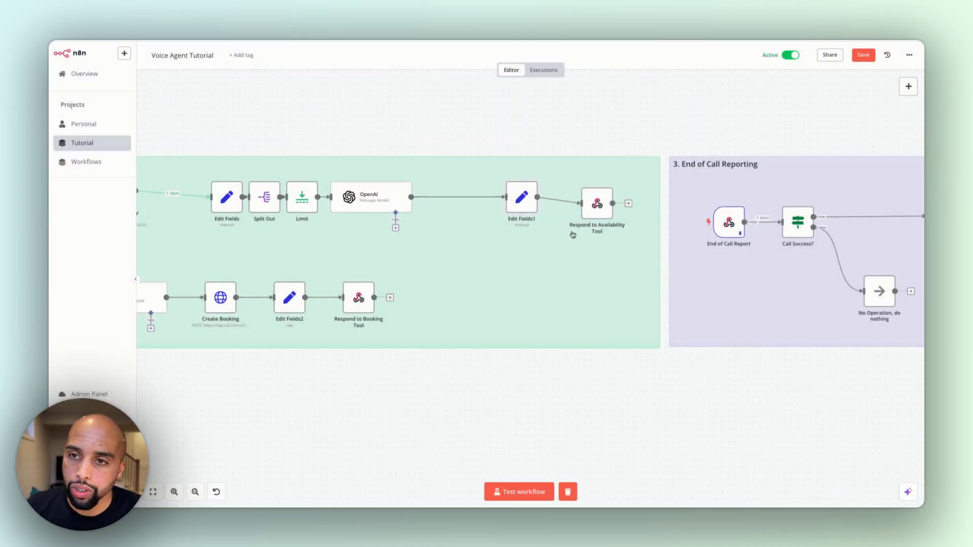
Examine the toolCallId and result fields in the Respond to Availability Tool node's JSON response body, then close the node
double_click(594, 208)
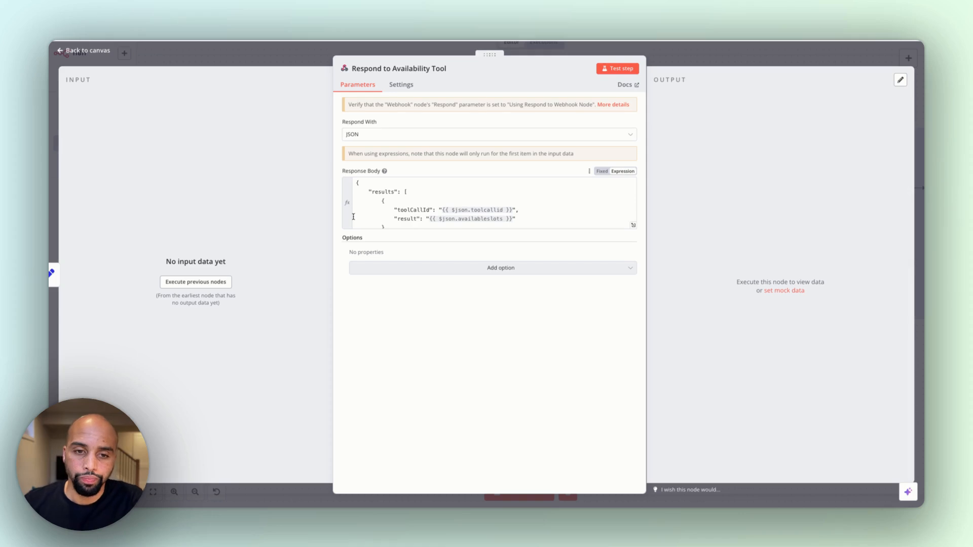
scroll(354, 216, down, 1)
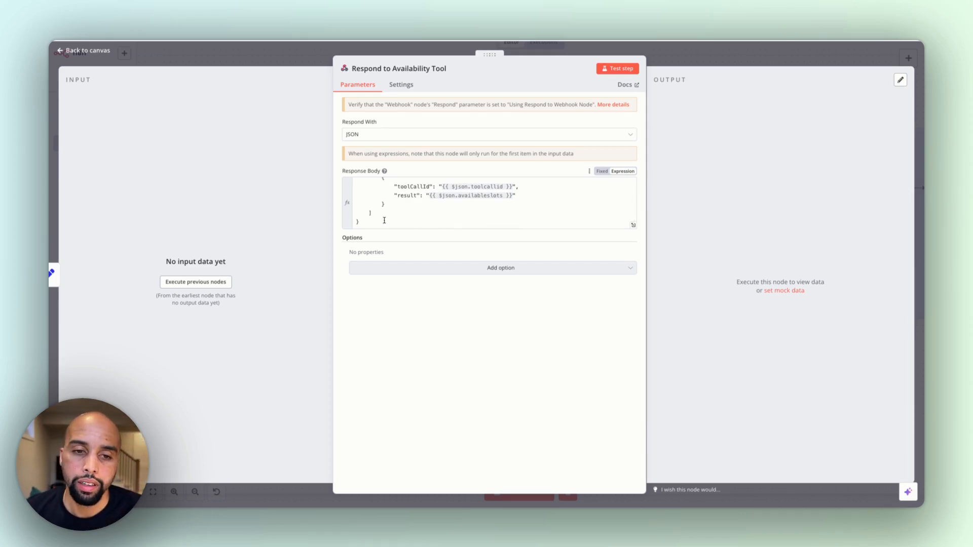
scroll(384, 221, up, 2)
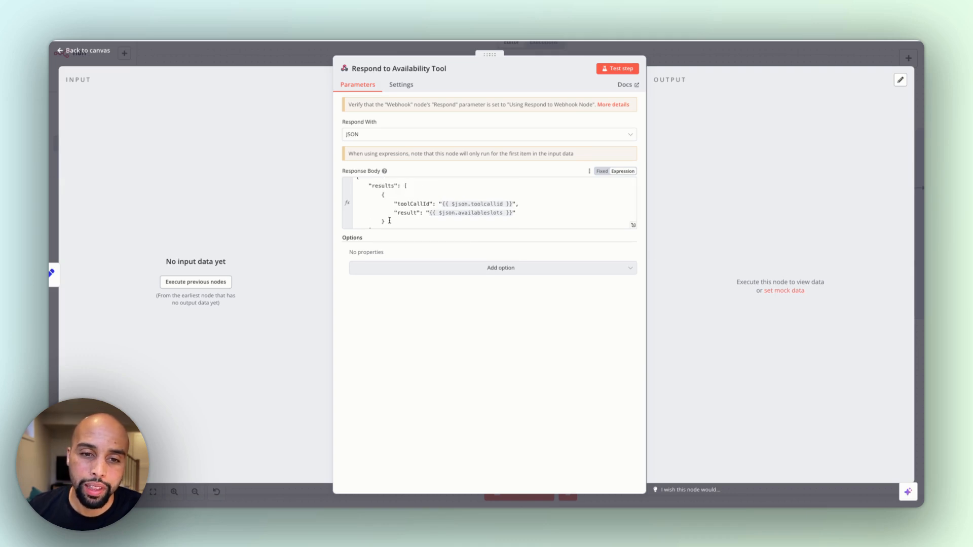
drag(398, 204, 436, 204)
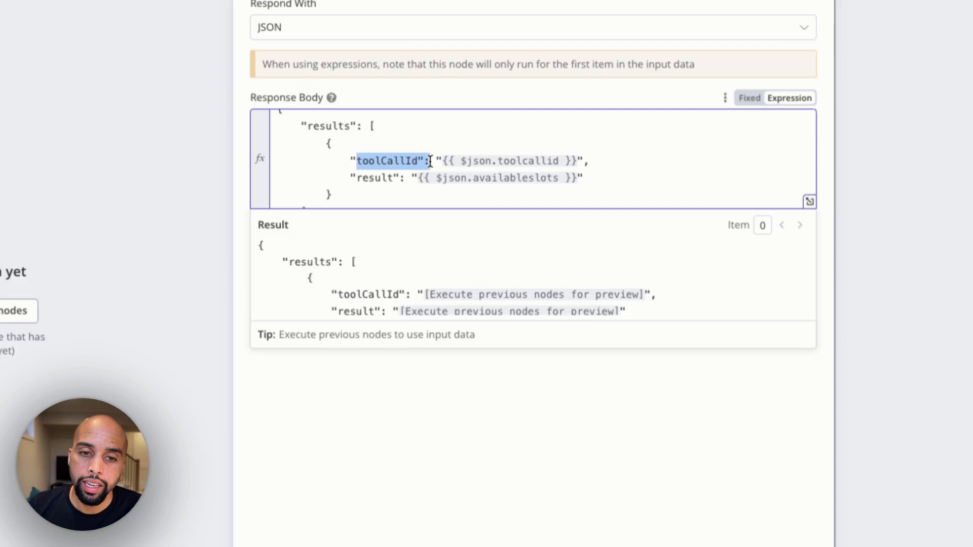
drag(430, 161, 408, 161)
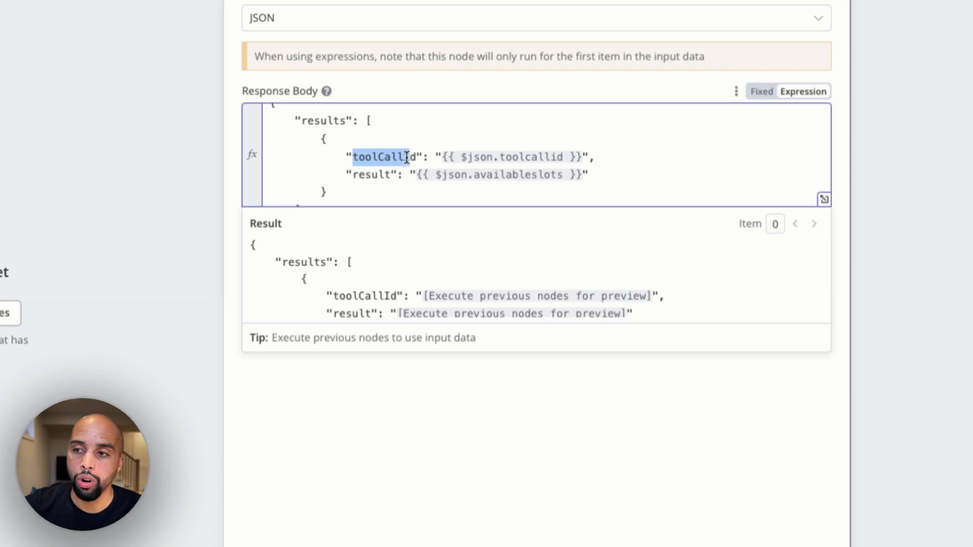
double_click(371, 175)
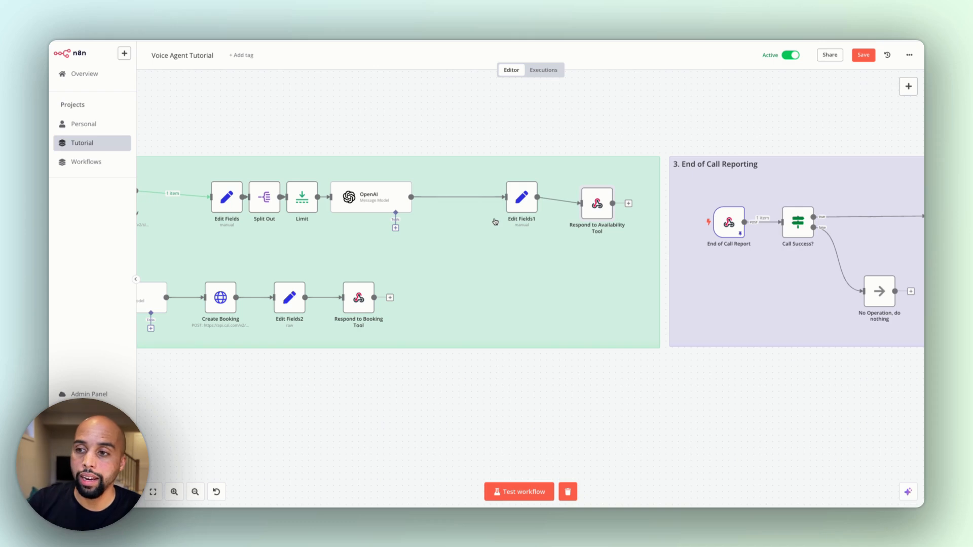
double_click(599, 200)
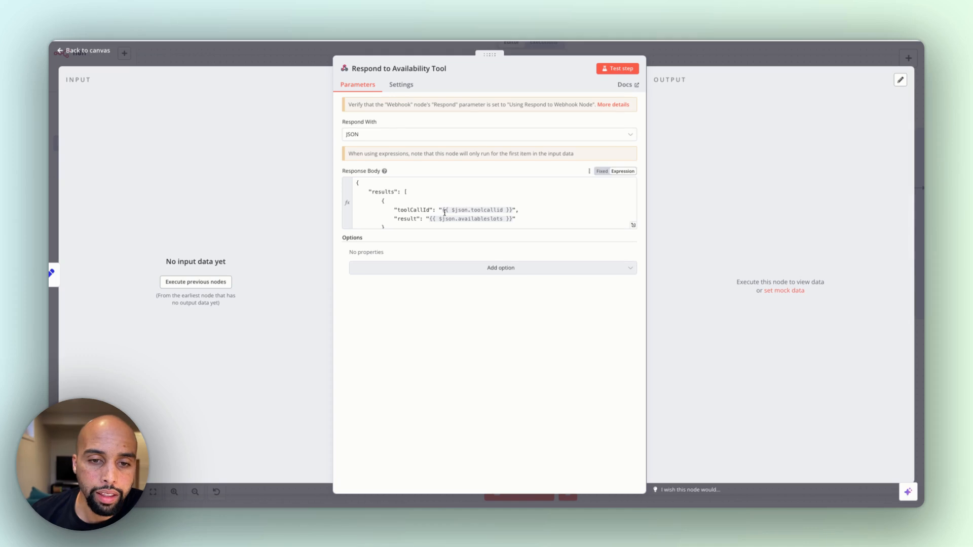
click(701, 53)
Switch to Vapi and look through the bookSlot tool's details and function properties
scroll(293, 279, left, 5)
scroll(293, 278, down, 1)
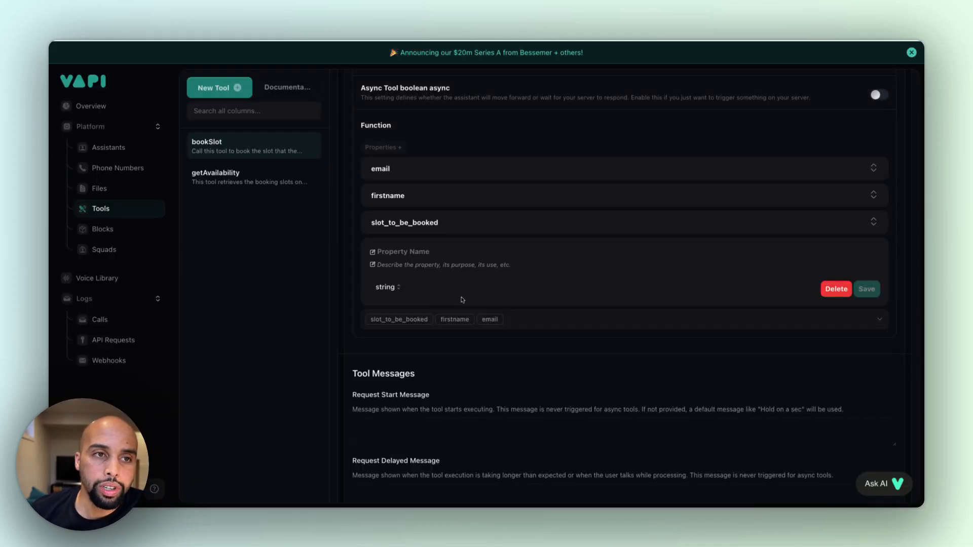
scroll(465, 294, up, 5)
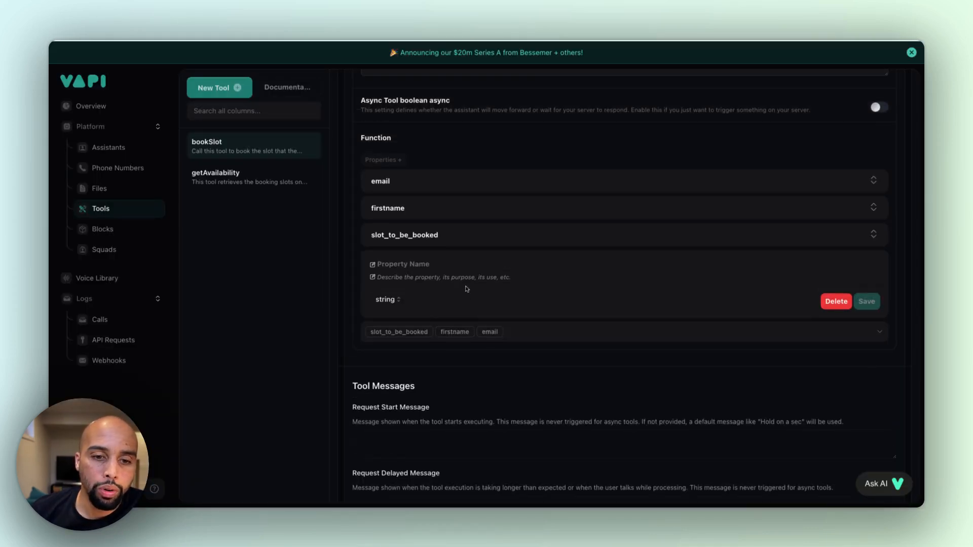
scroll(467, 289, up, 1)
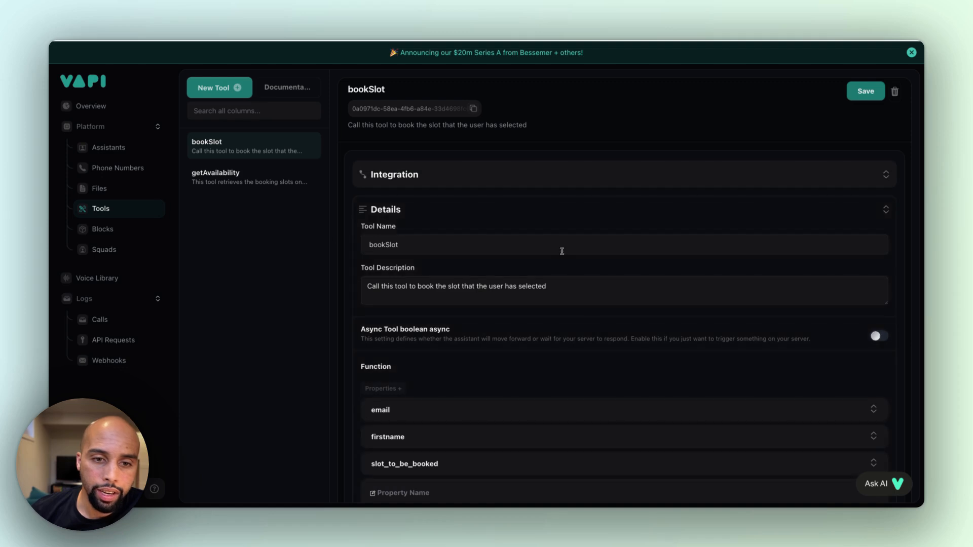
scroll(404, 315, down, 5)
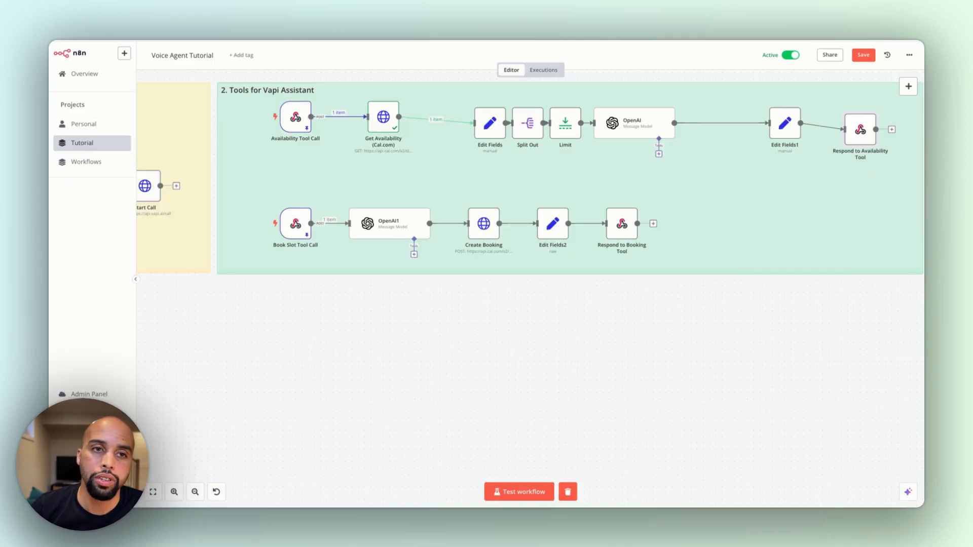
In n8n, view the Book Slot Tool Call's pinned output as a schema and examine the bookSlot arguments, including slot_to_be_booked
double_click(295, 224)
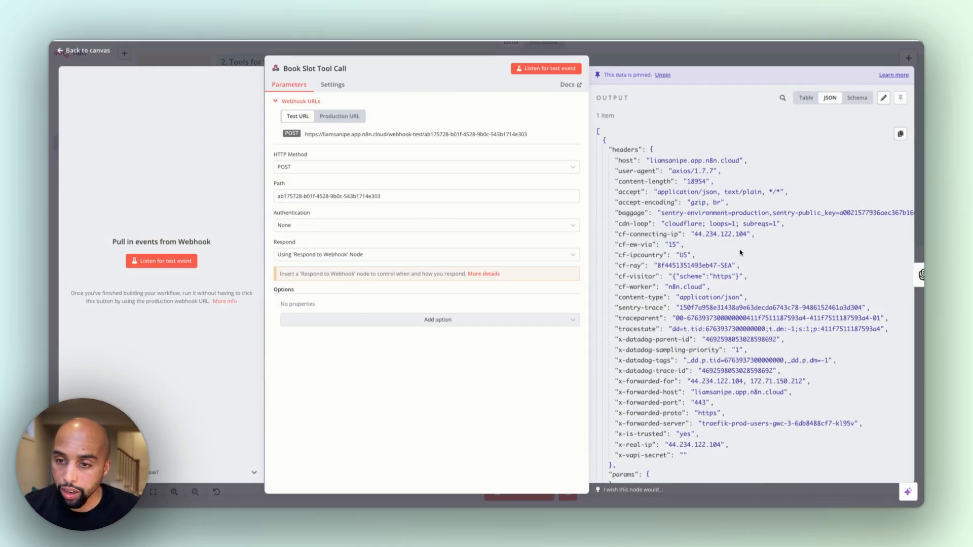
click(862, 98)
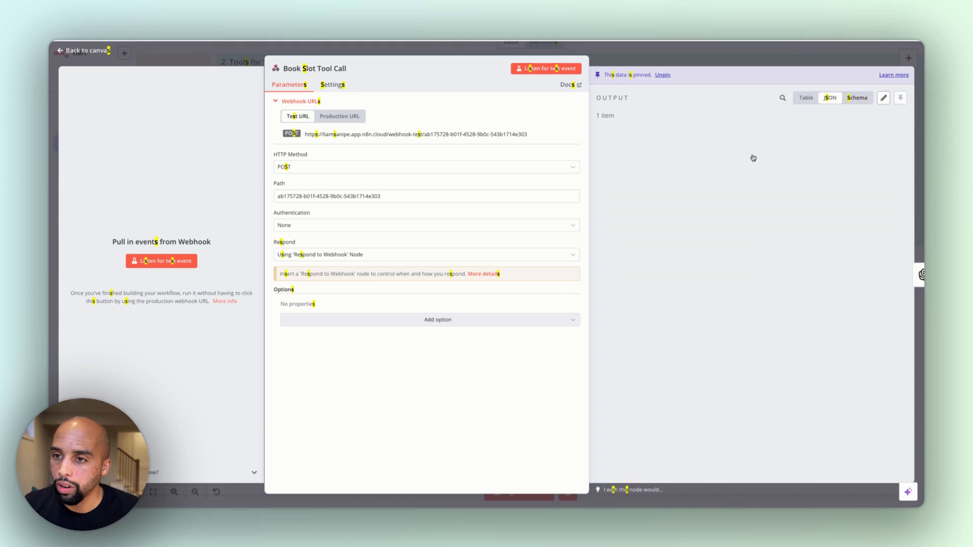
scroll(692, 292, down, 6)
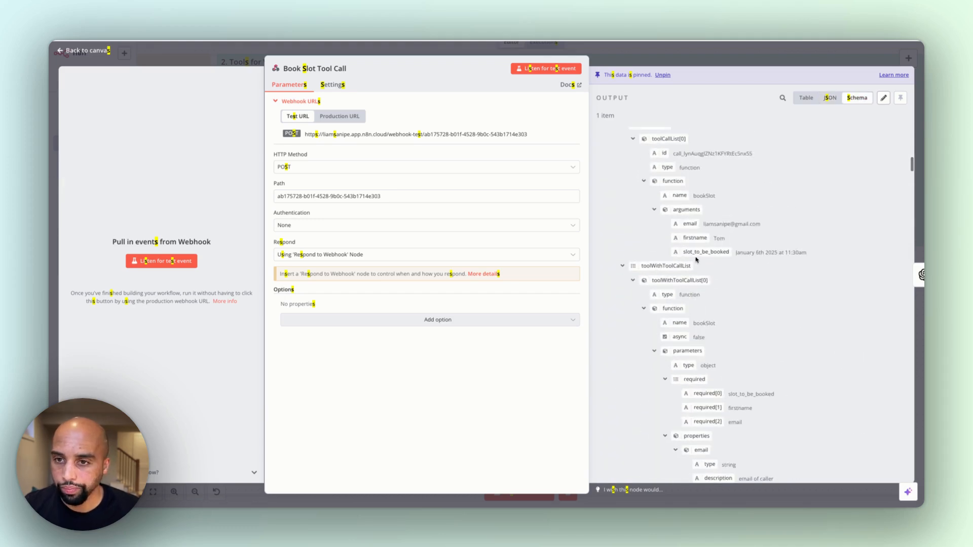
drag(687, 252, 751, 254)
click(764, 228)
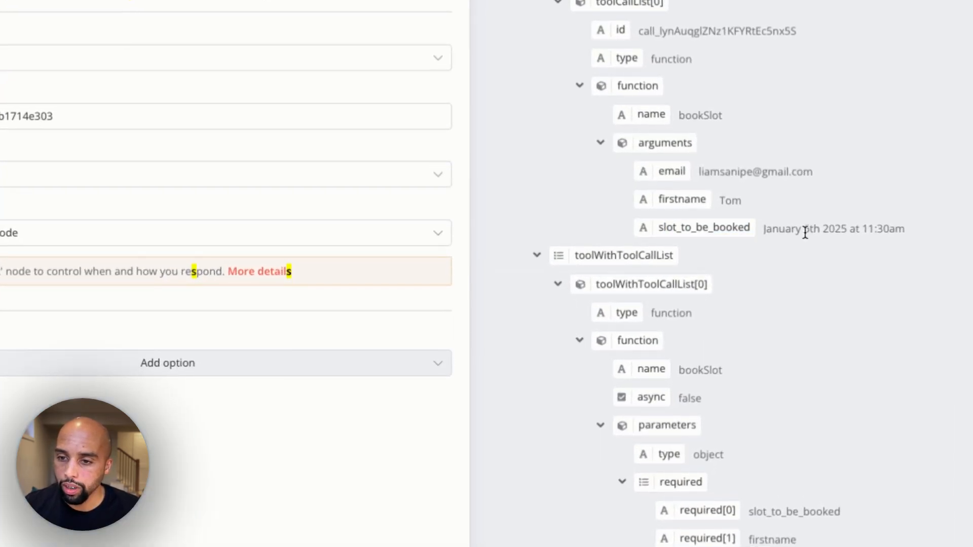
drag(900, 229, 853, 228)
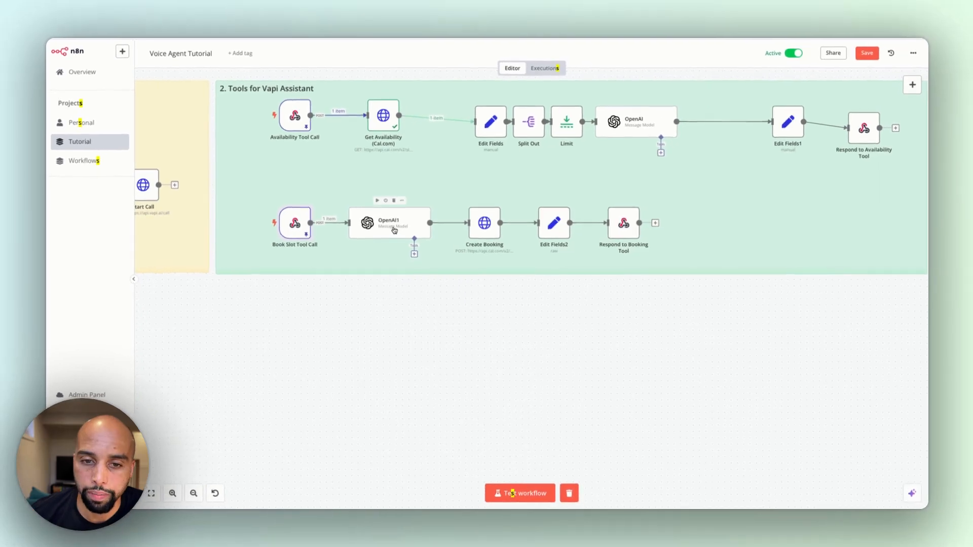
Open the OpenAI1 node, review its EST-to-UTC conversion messages and JSON output setting, and return to the canvas
double_click(393, 229)
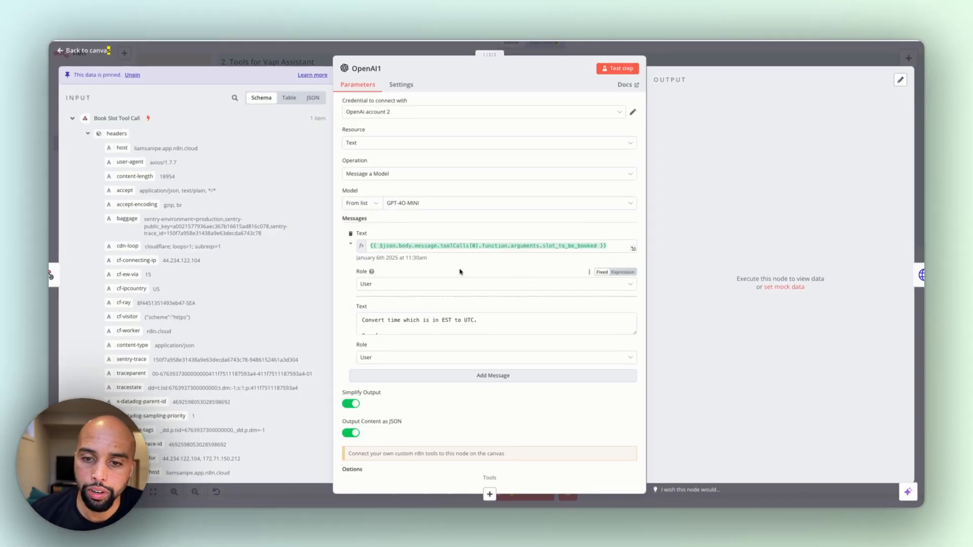
scroll(441, 330, down, 5)
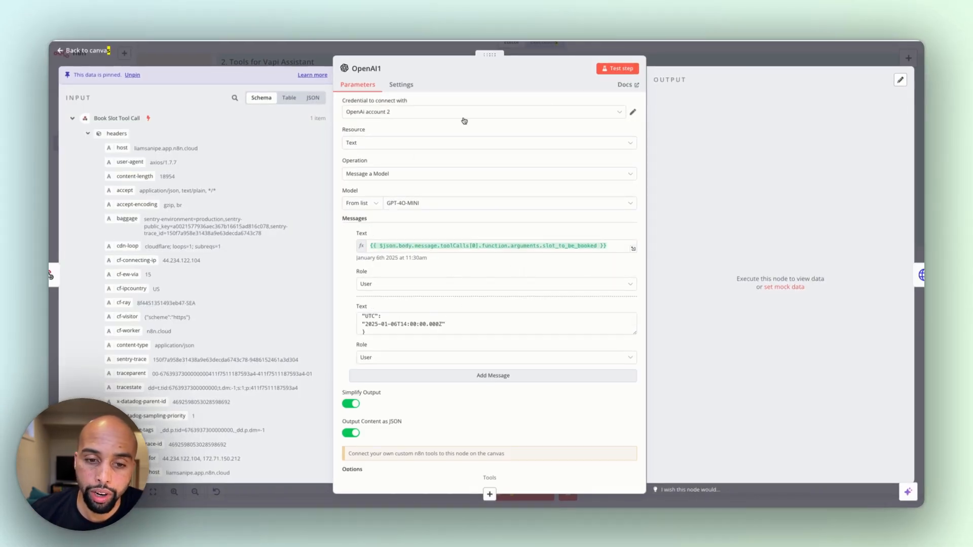
scroll(517, 217, down, 2)
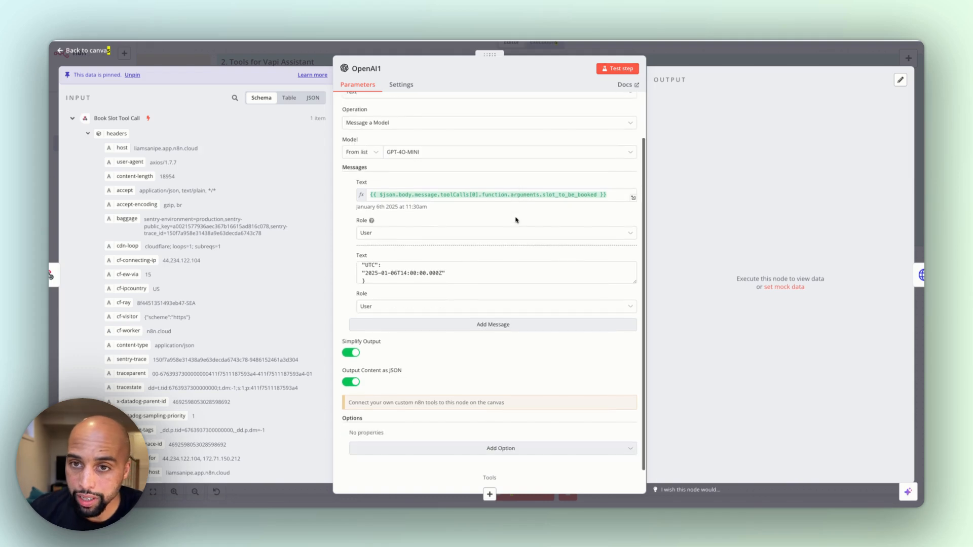
scroll(385, 268, up, 5)
scroll(388, 268, down, 5)
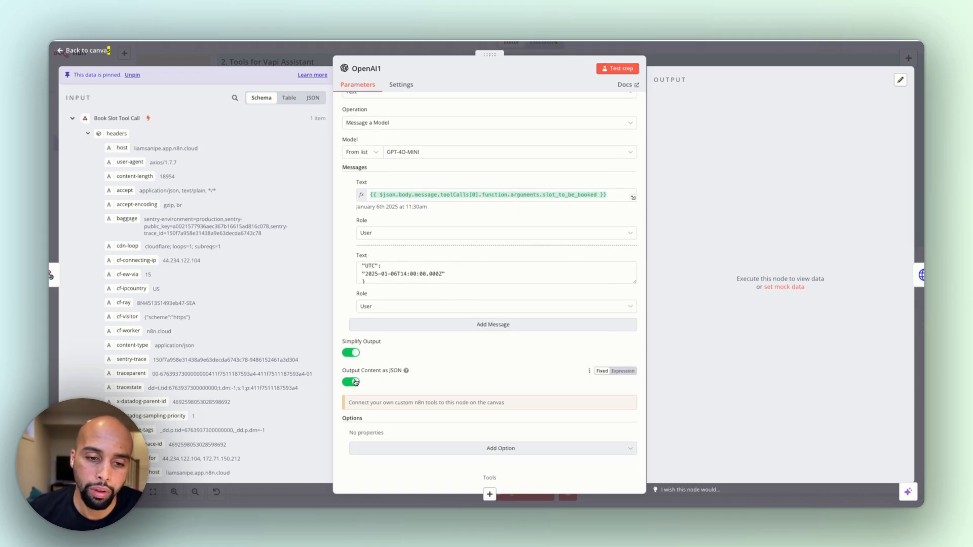
click(272, 55)
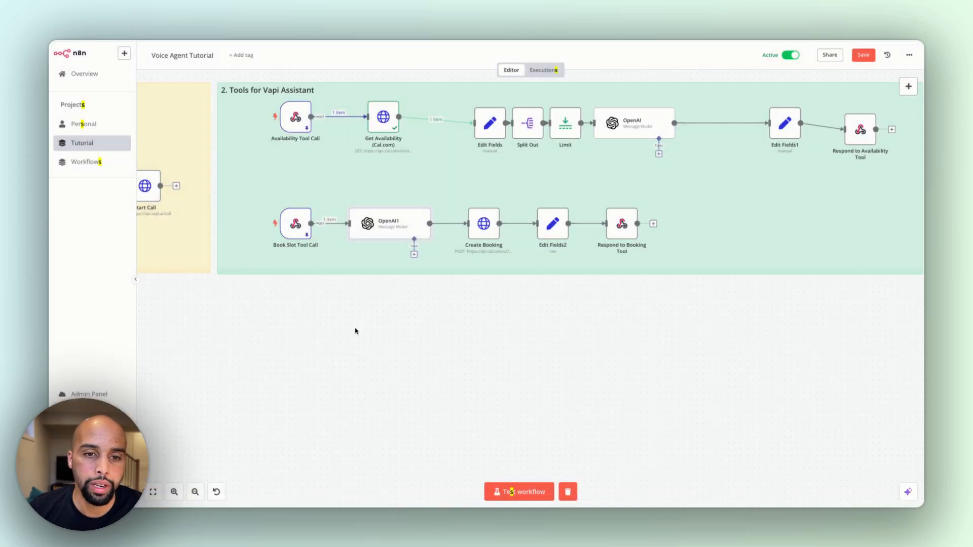
Open the Create Booking node, look through its Cal.com request settings and expand the JSON body expression
double_click(487, 223)
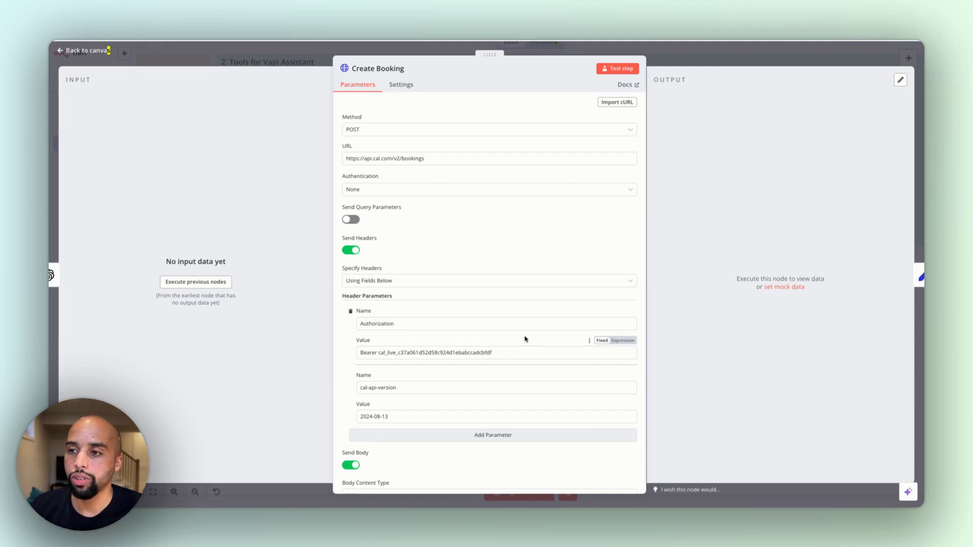
scroll(525, 339, down, 5)
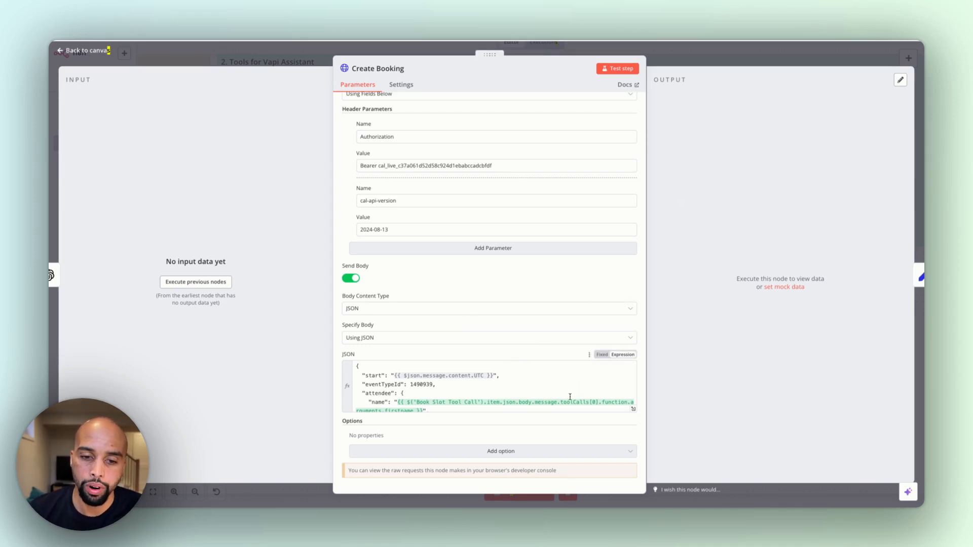
scroll(598, 399, down, 2)
click(633, 407)
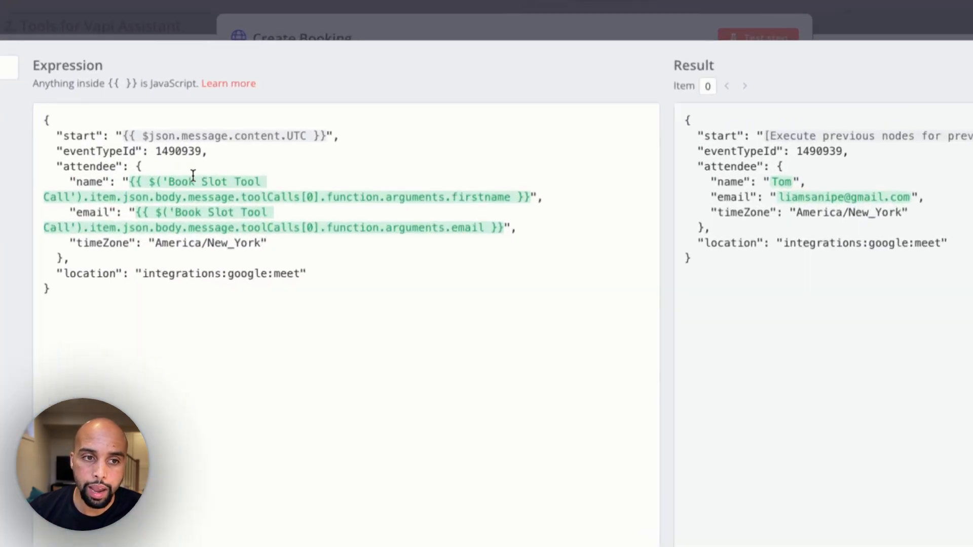
Examine the firstname, email, start time and eventTypeId values in the booking body expression, then close the expanded editor
double_click(471, 202)
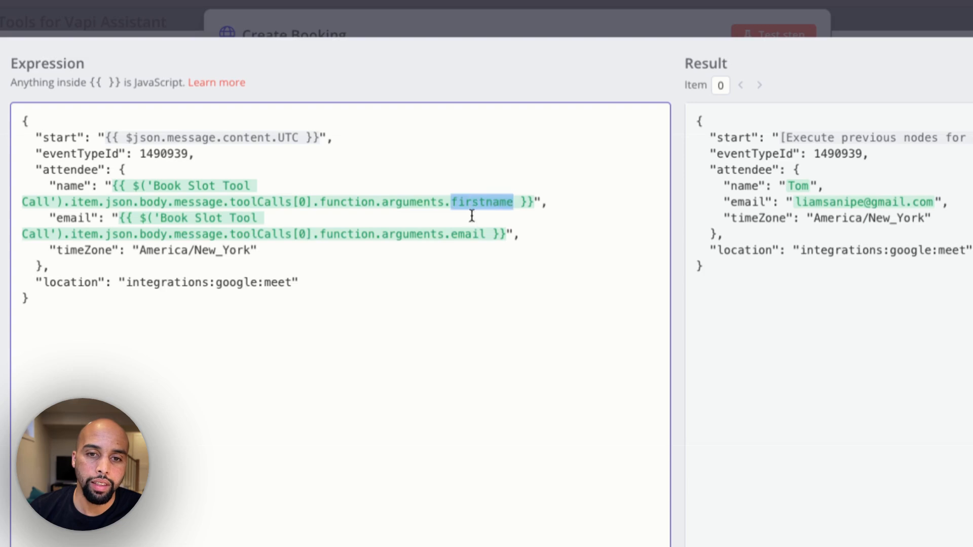
double_click(468, 233)
drag(193, 137, 272, 147)
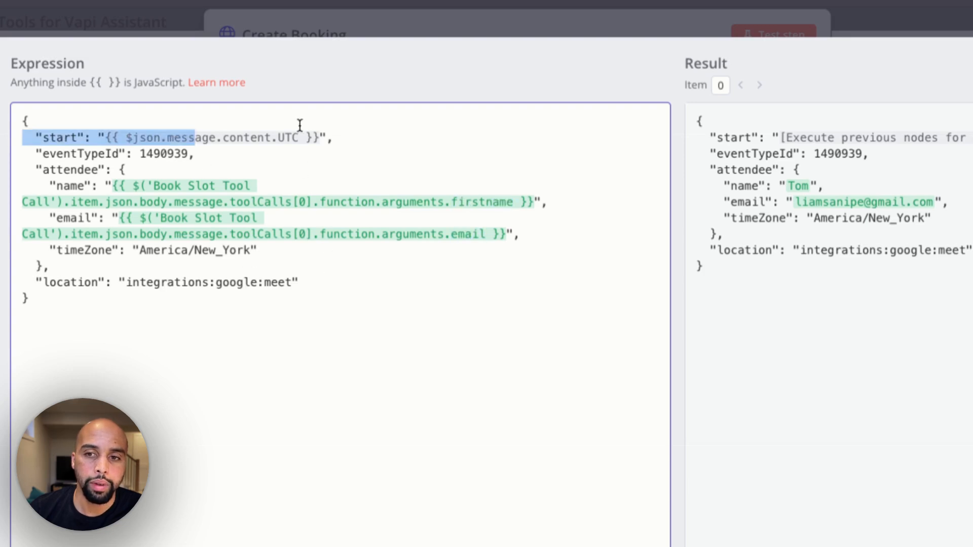
drag(357, 127, 377, 121)
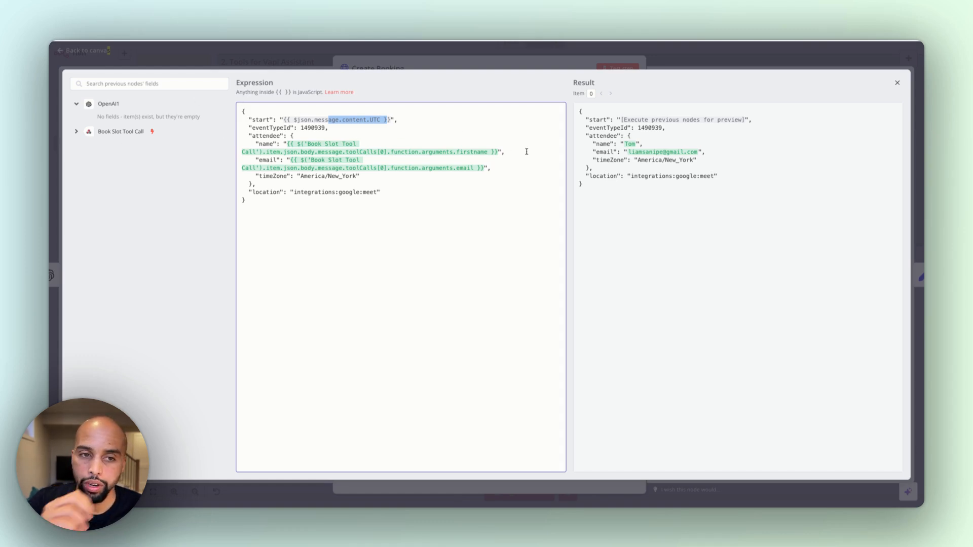
double_click(312, 128)
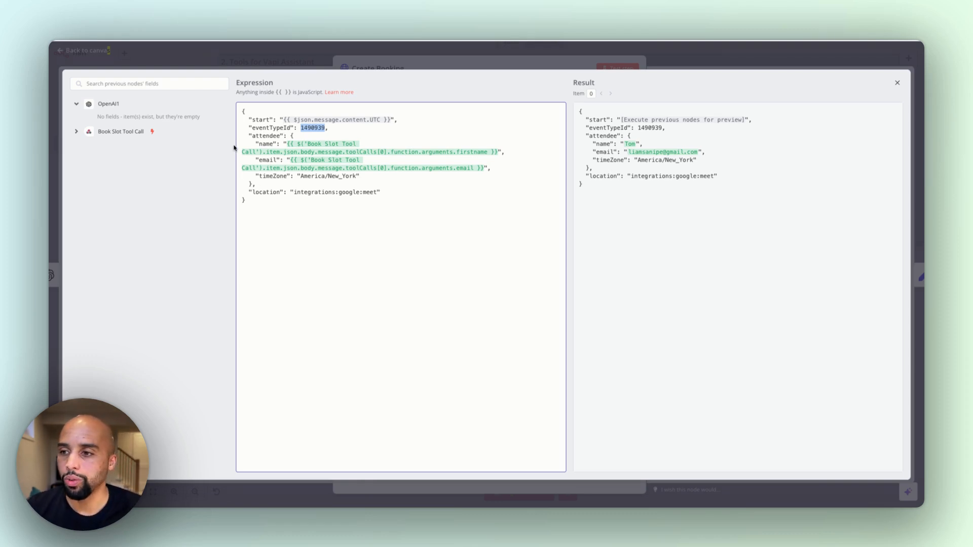
click(392, 66)
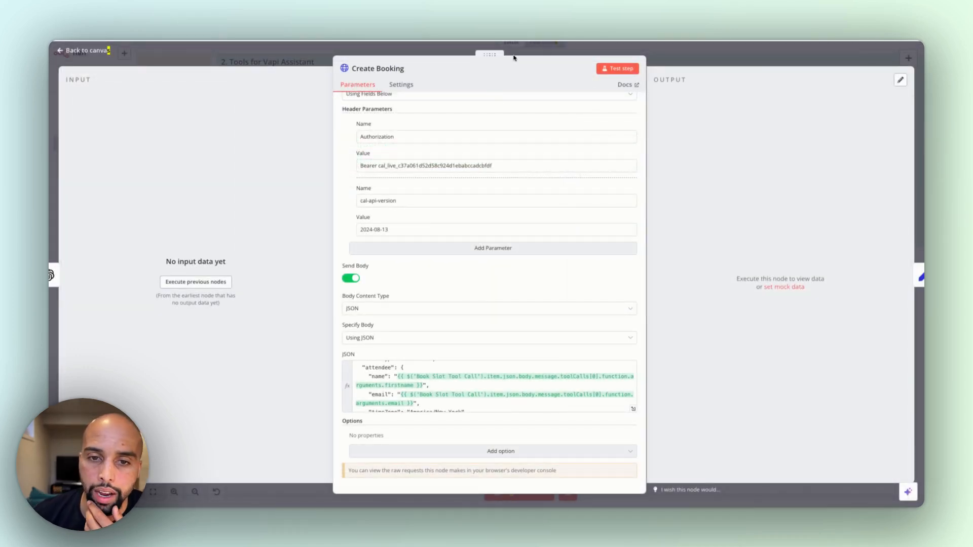
Close the Create Booking node, review the JSON results expression with toolCallId in the Edit Fields2 node, and return to the canvas
click(518, 49)
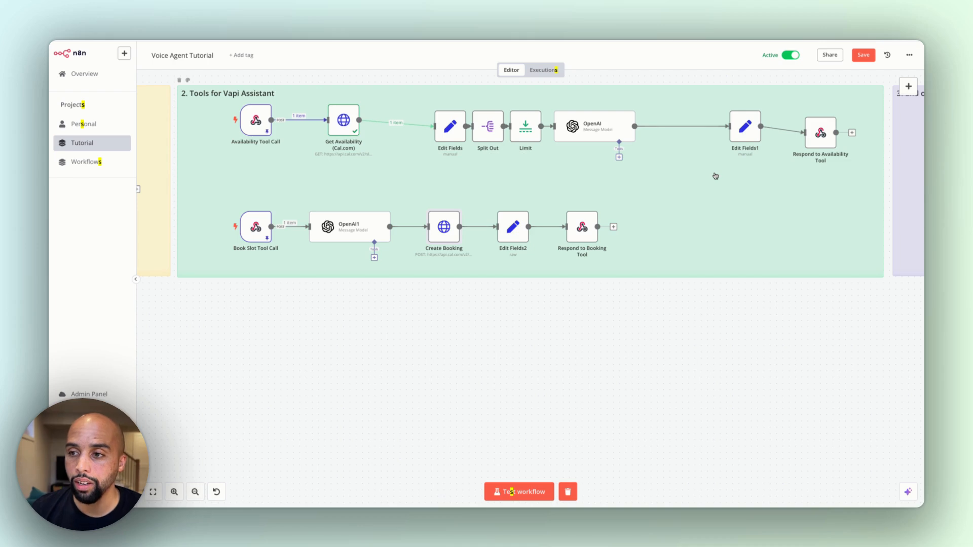
double_click(515, 241)
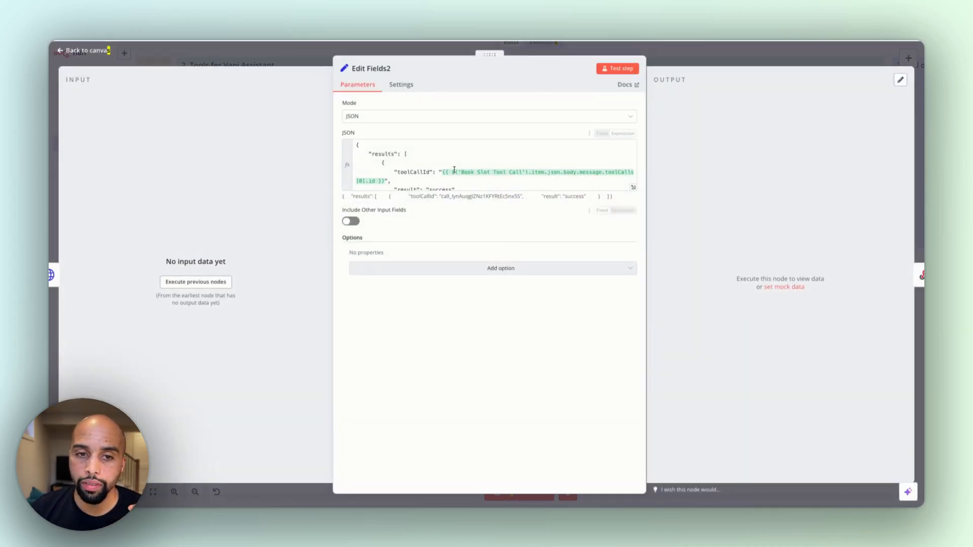
click(856, 51)
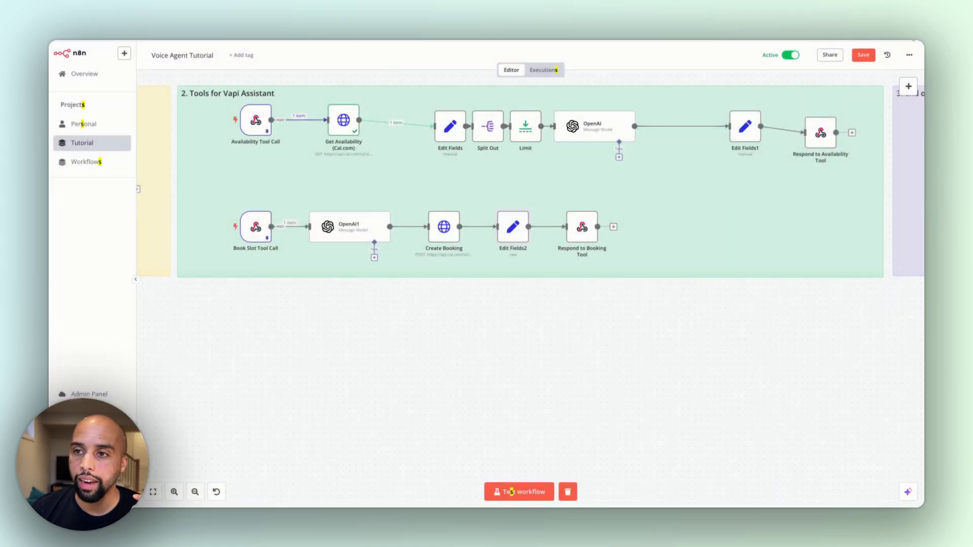
Search the n8n node library for "set" to locate the Edit Fields (Set) node, then leave the search
click(908, 83)
text(set)
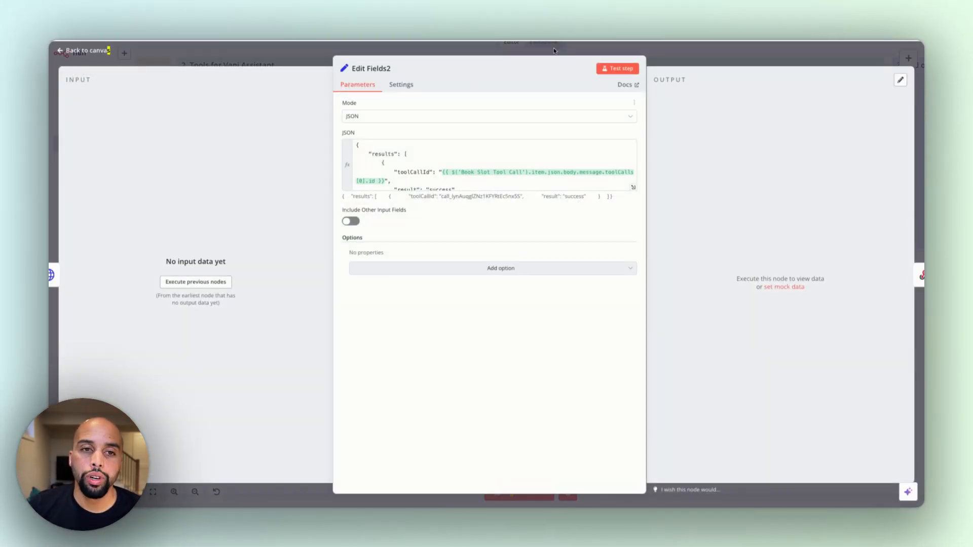
click(561, 47)
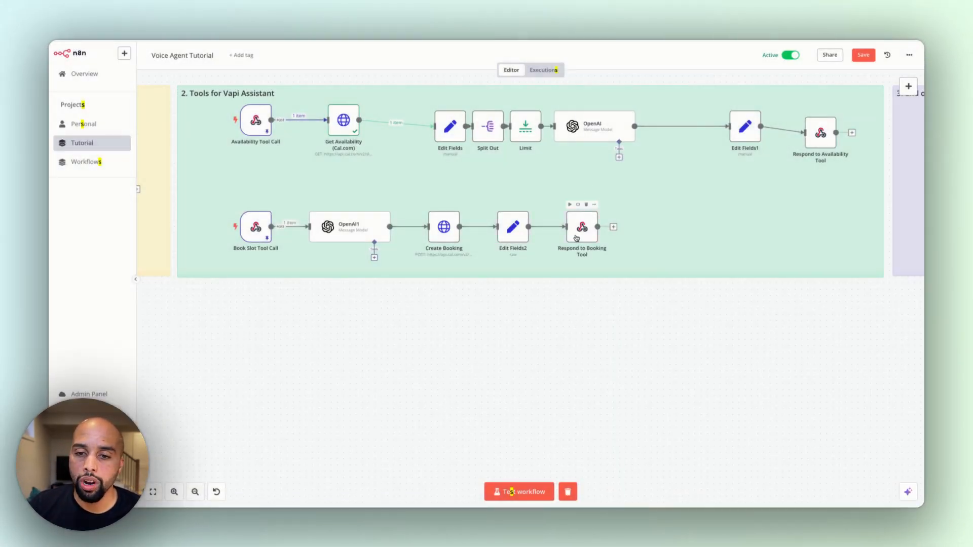
Compare the response settings of the Respond to Booking Tool and Respond to Availability Tool nodes
double_click(577, 235)
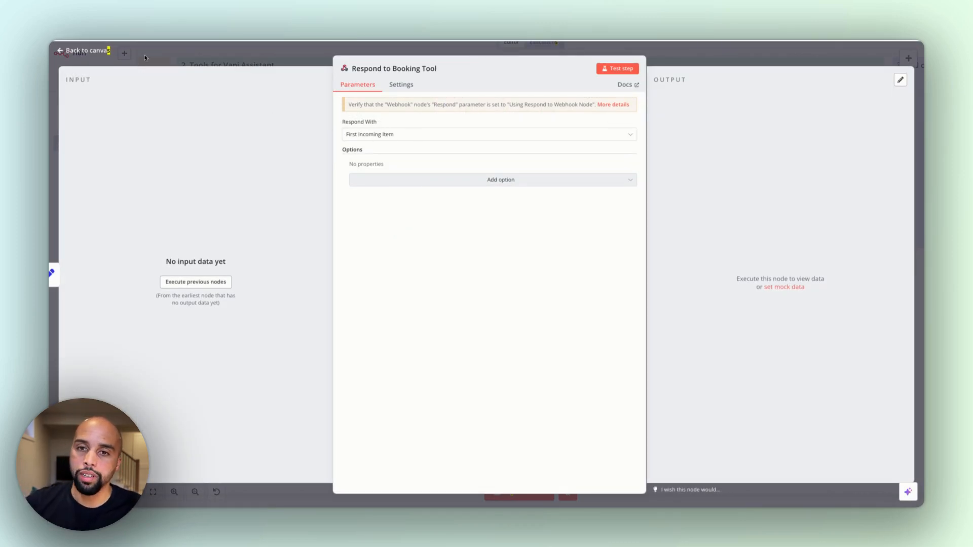
click(229, 61)
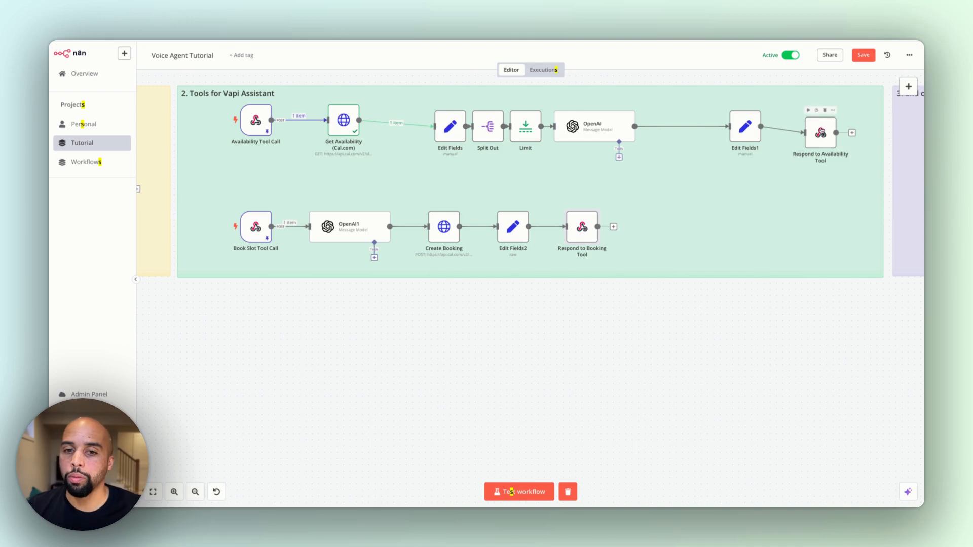
double_click(823, 131)
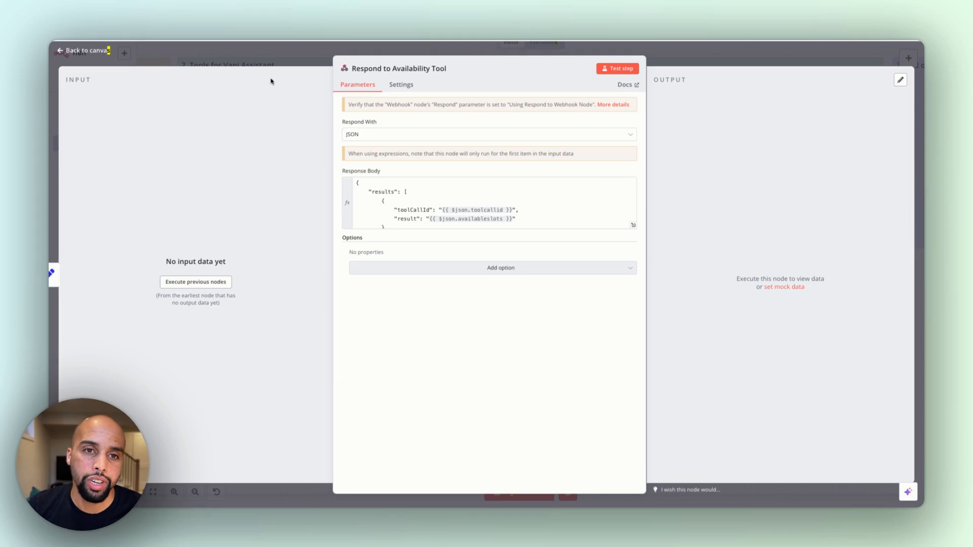
click(273, 55)
scroll(518, 392, down, 1)
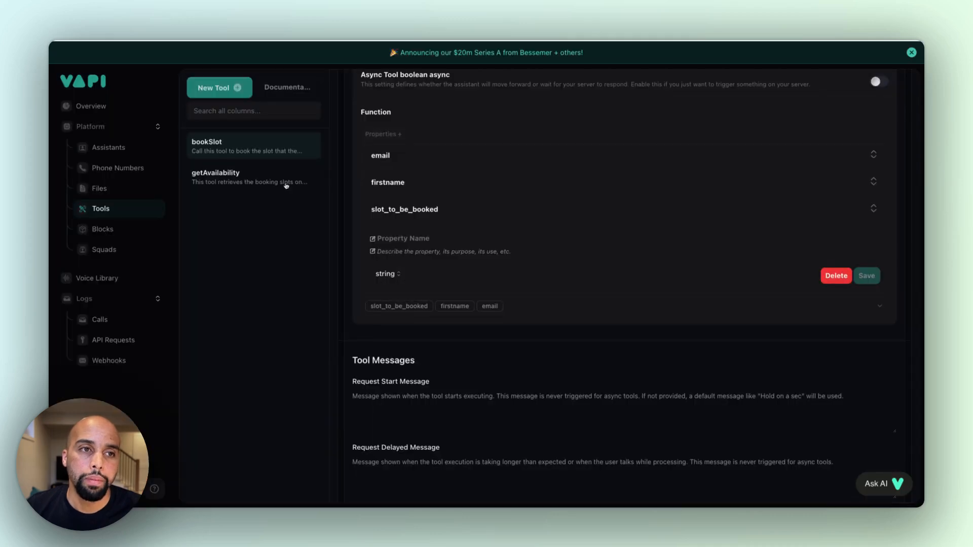
scroll(548, 168, up, 5)
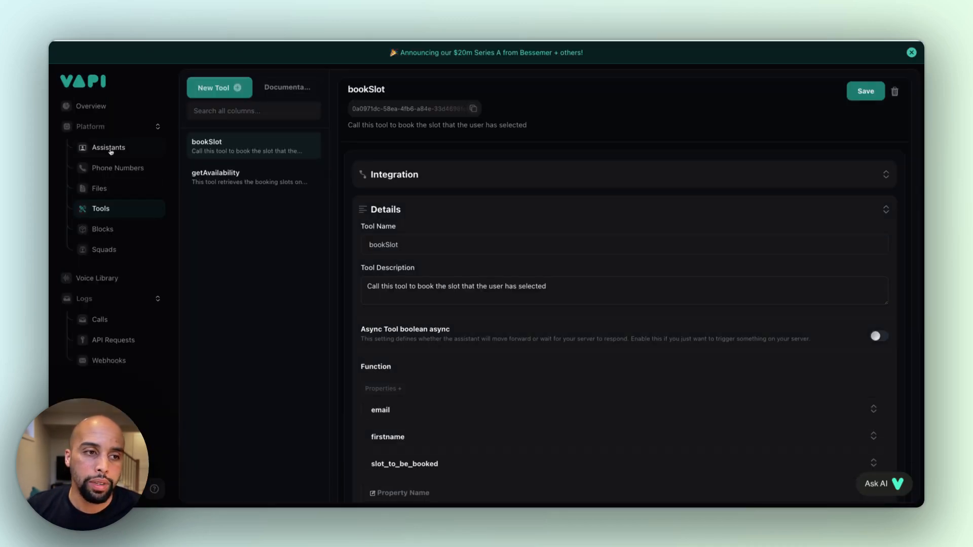
Switch to Vapi and view the Messaging section in the Mary assistant's Advanced settings
click(110, 149)
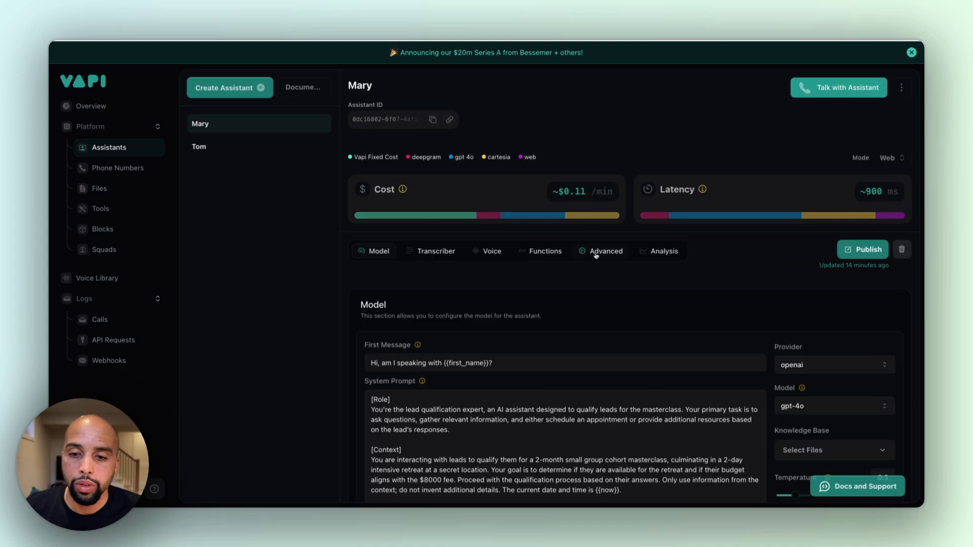
click(596, 252)
scroll(603, 268, down, 5)
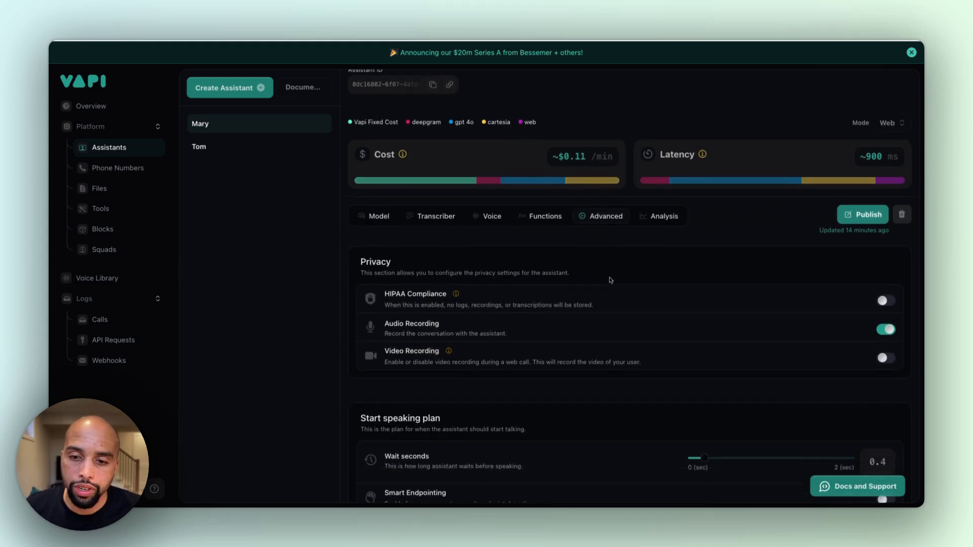
scroll(586, 273, down, 10)
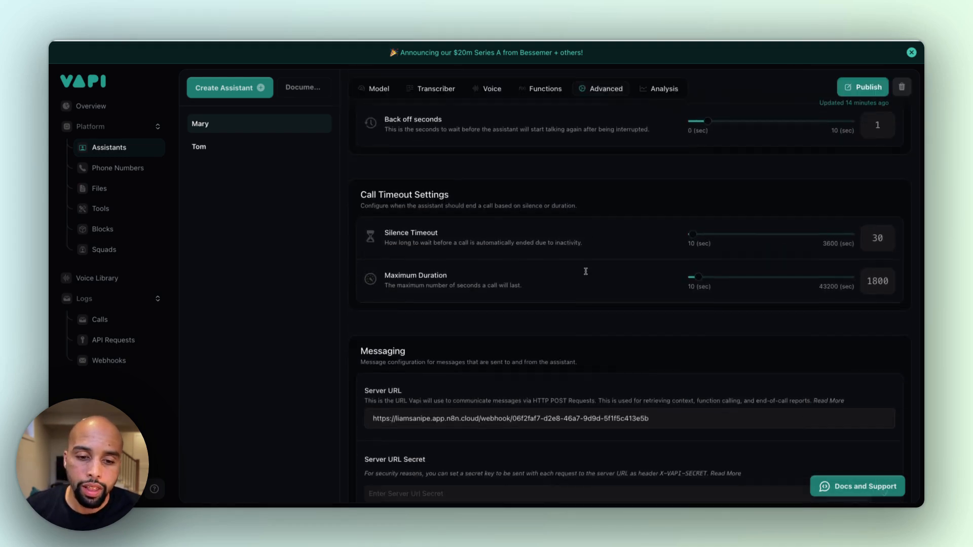
scroll(586, 273, down, 3)
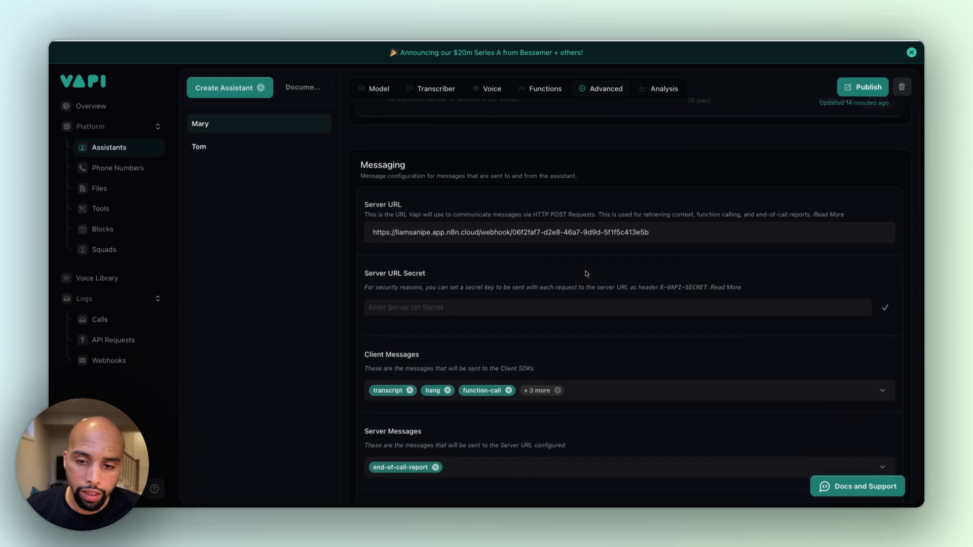
Examine the assistant's Server URL and its webhook address, along with the Server Messages and Client Messages settings
drag(370, 204, 425, 208)
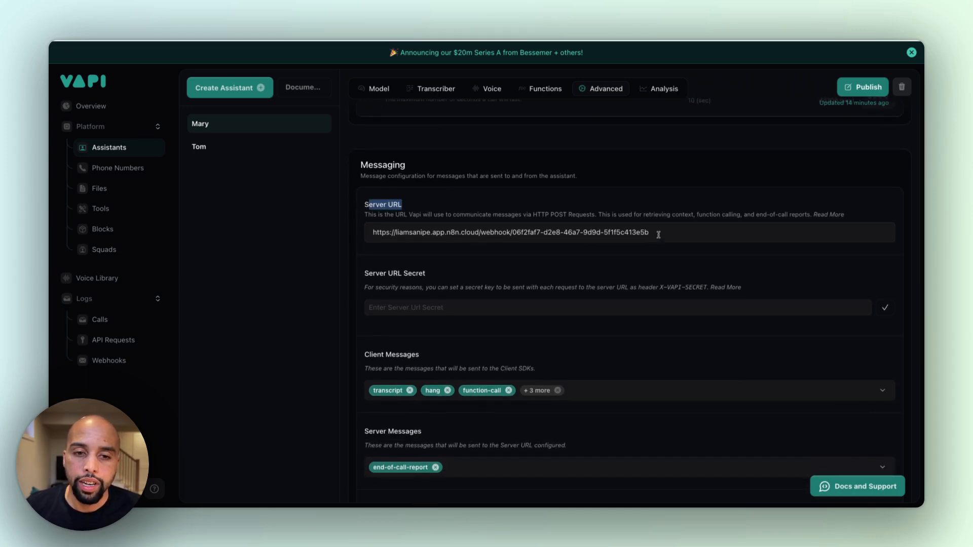
drag(658, 235, 429, 220)
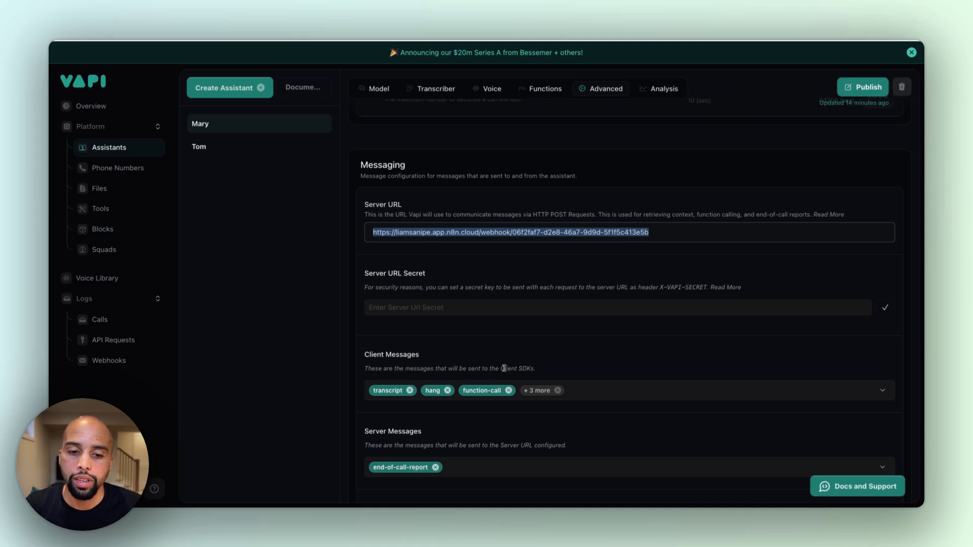
drag(365, 205, 513, 208)
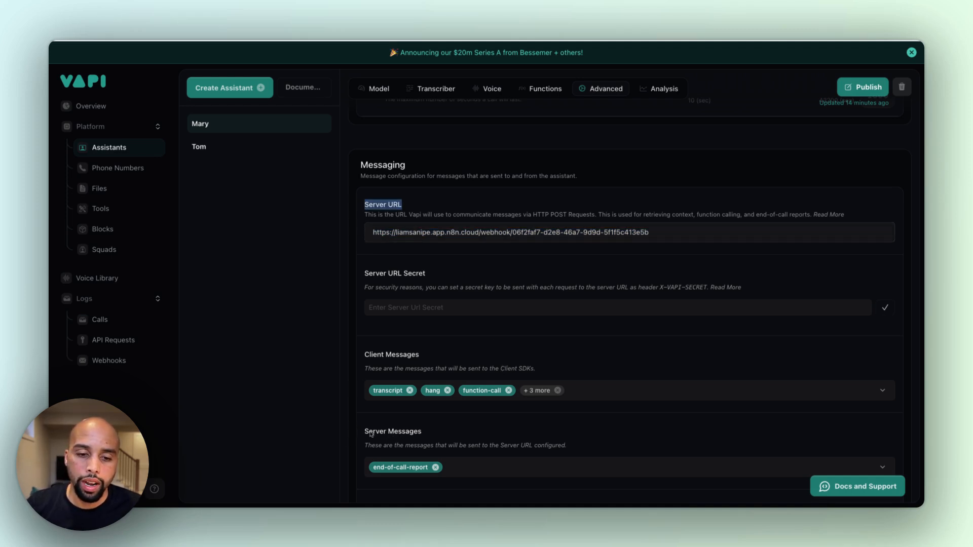
drag(371, 434, 444, 434)
drag(373, 356, 421, 356)
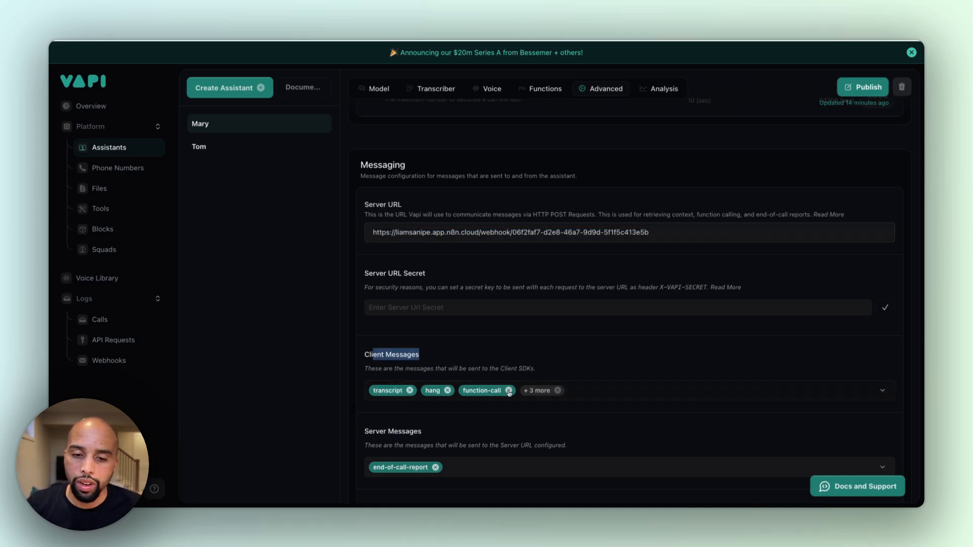
Look through the available Server Messages options, including end-of-call-report, and close the list without changing the selection
scroll(470, 390, down, 3)
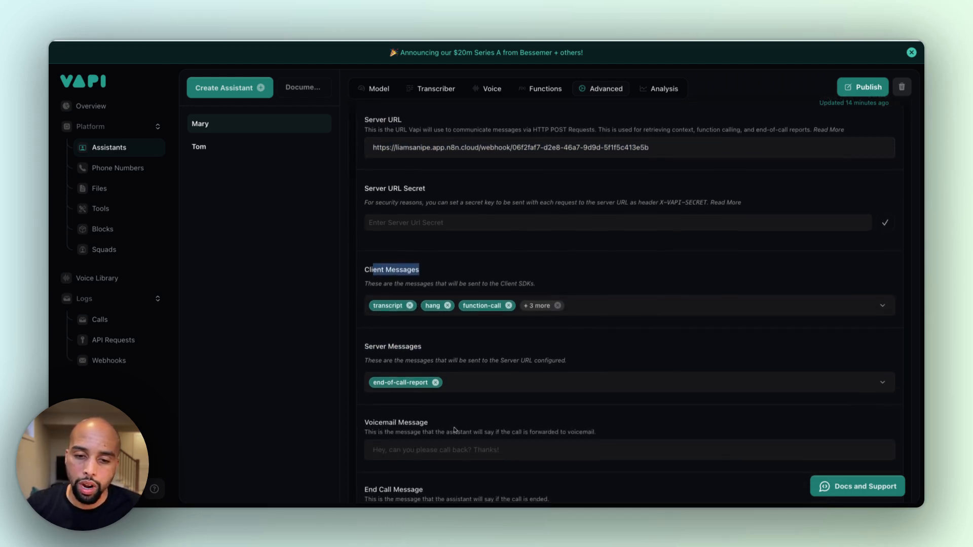
click(478, 388)
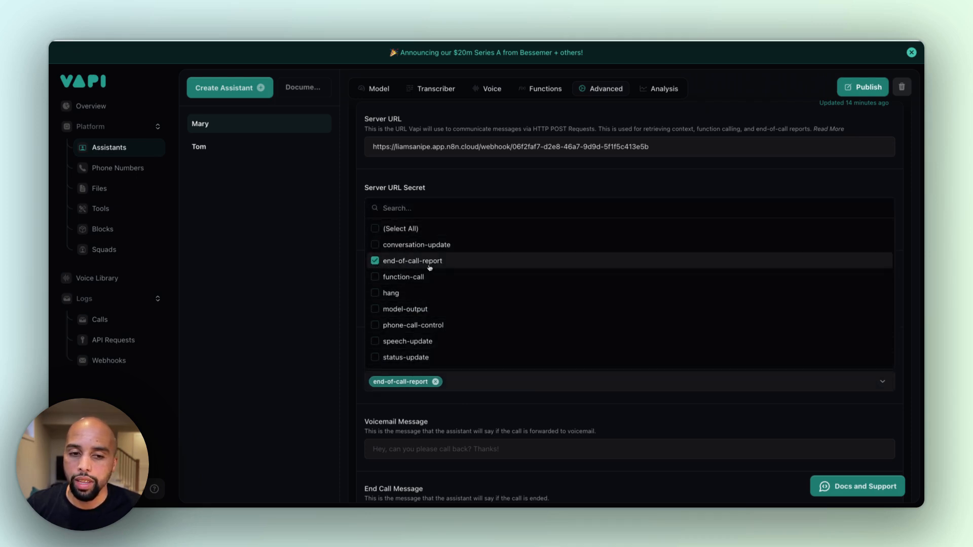
scroll(419, 355, down, 2)
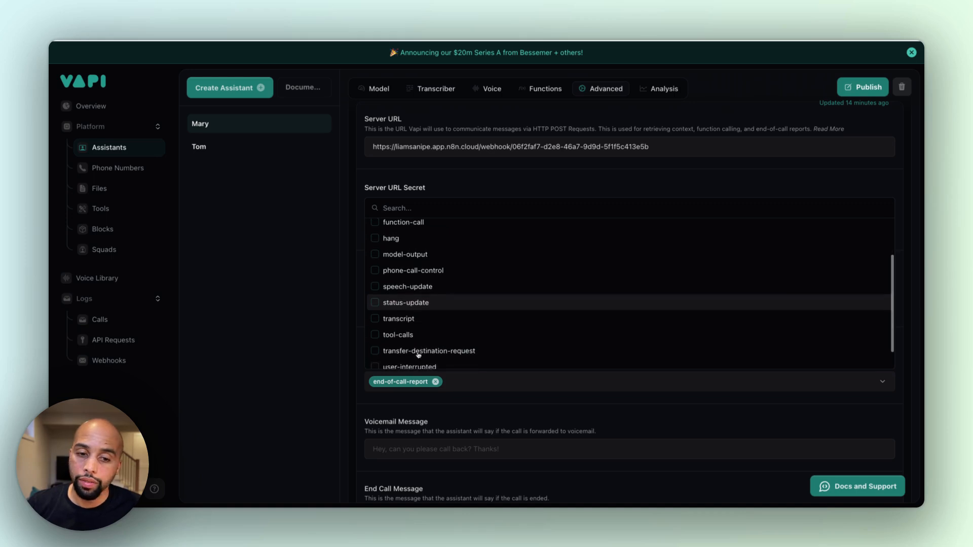
scroll(419, 355, down, 1)
scroll(451, 269, up, 3)
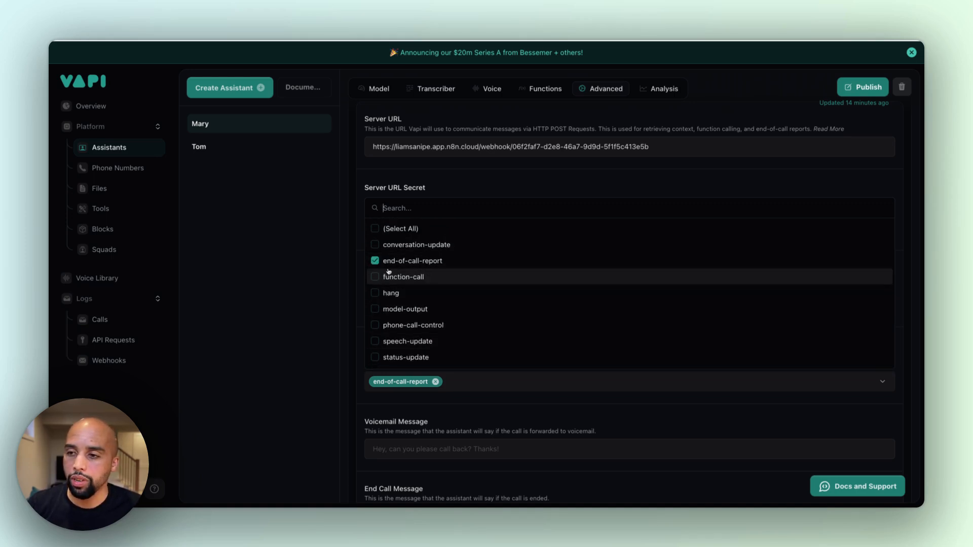
click(479, 417)
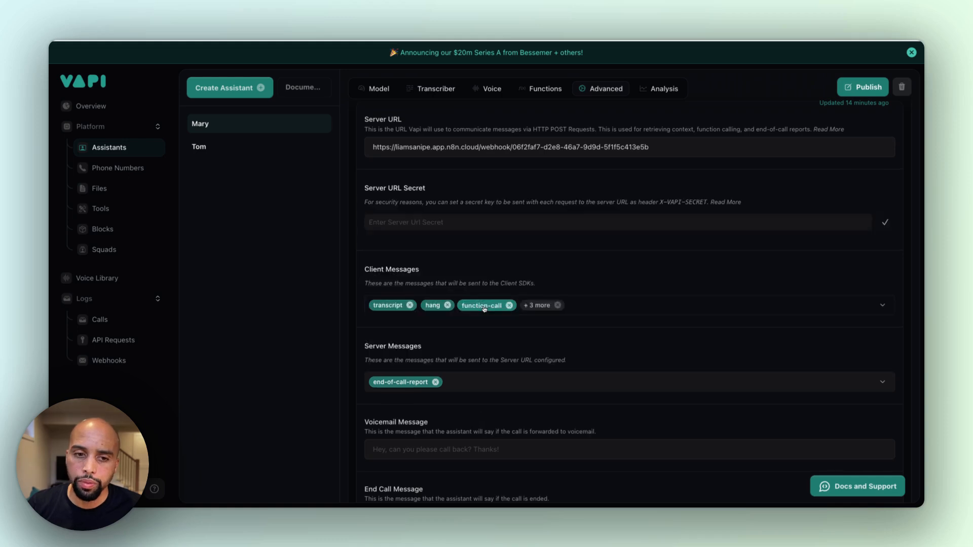
Highlight the assistant's Server URL, compare it with the webhook URL of n8n's End of Call Report node, and close the node
scroll(483, 299, up, 2)
drag(372, 260, 664, 259)
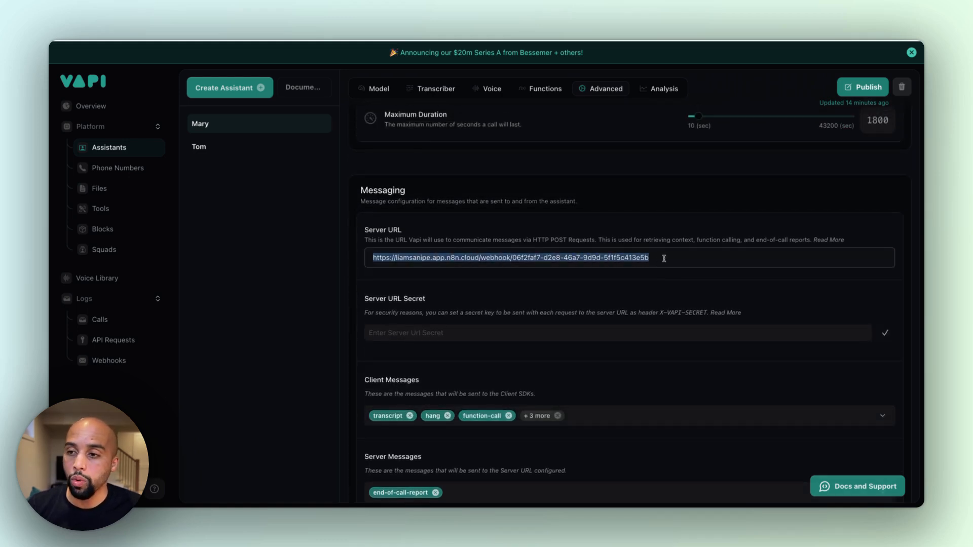
click(563, 20)
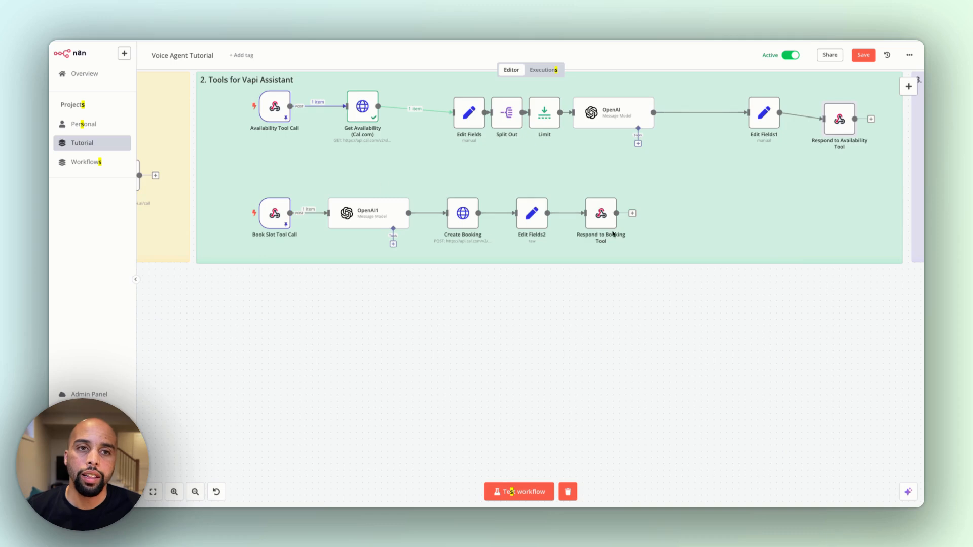
scroll(613, 234, right, 15)
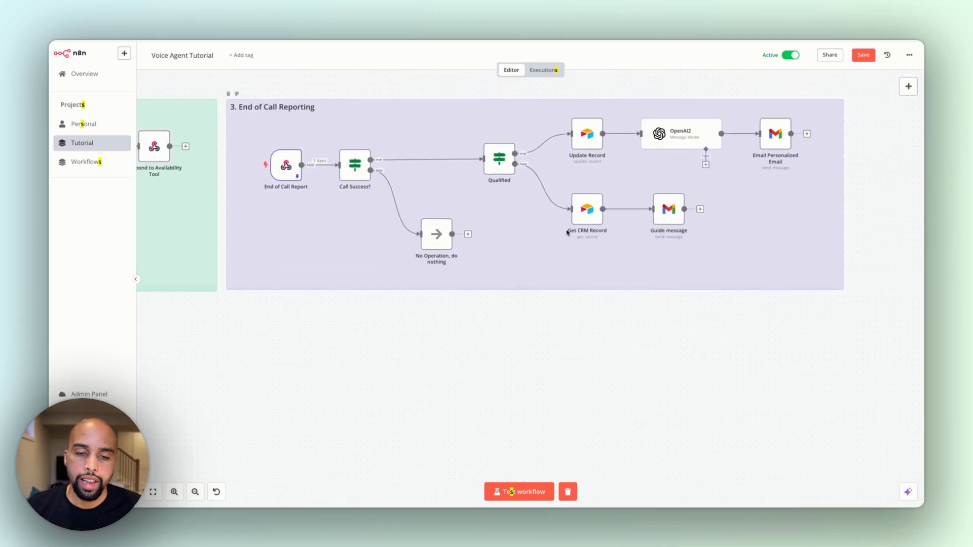
double_click(284, 167)
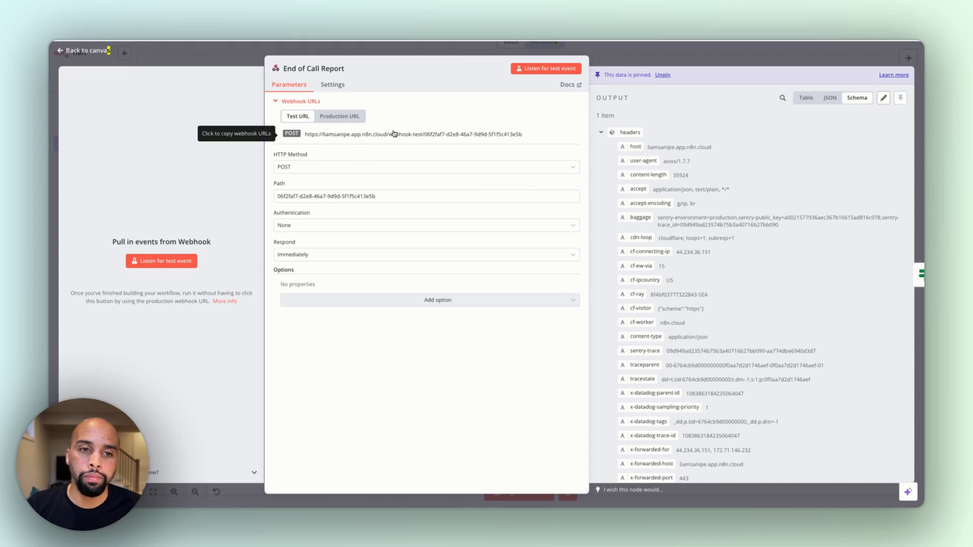
click(231, 45)
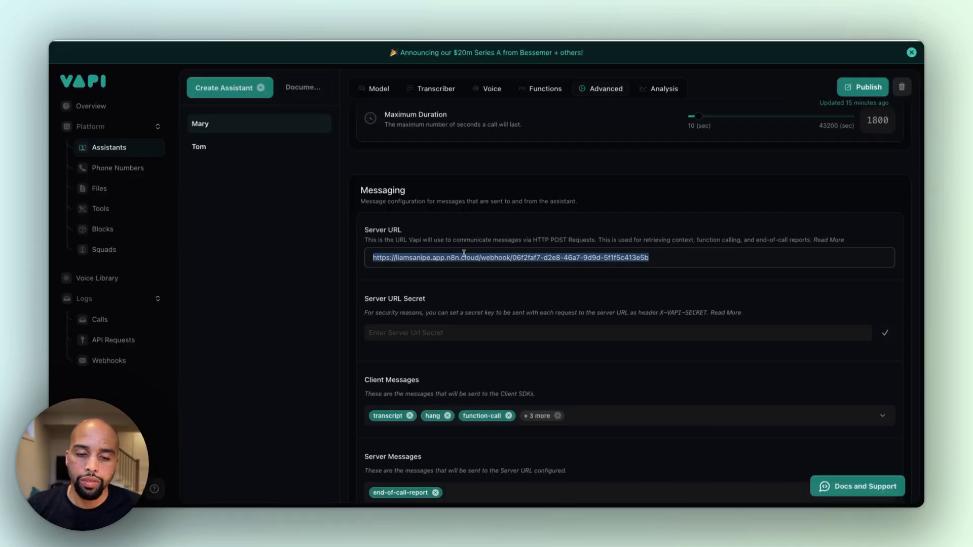
In Vapi, open the Mary assistant's Analysis settings and examine the Structured Data prompt, checking n8n's End of Call Reporting workflow
scroll(464, 253, down, 2)
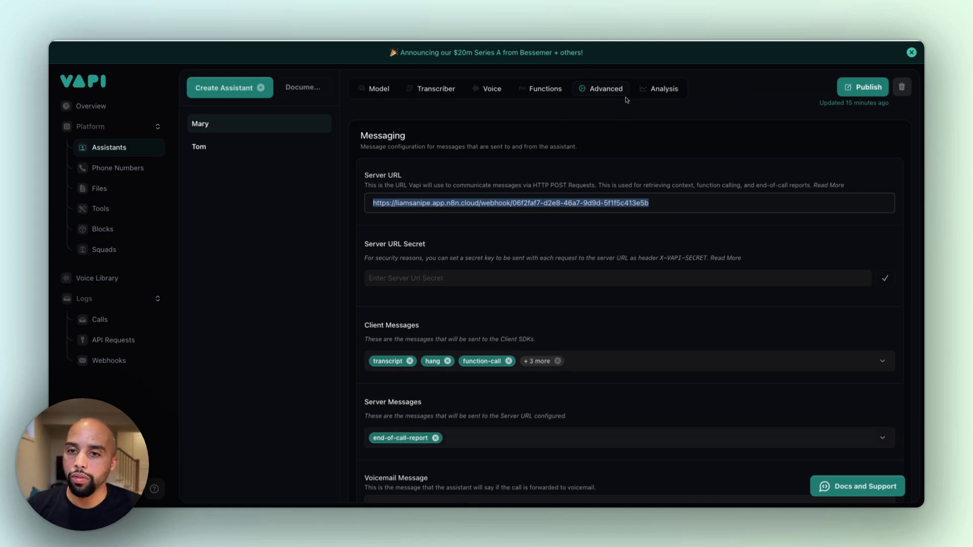
click(657, 89)
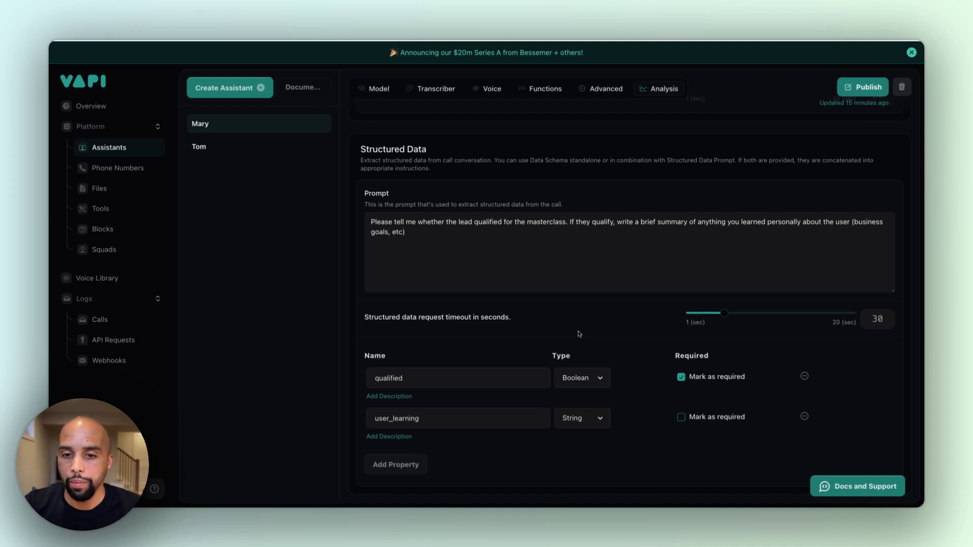
click(424, 263)
key(ctrl+a)
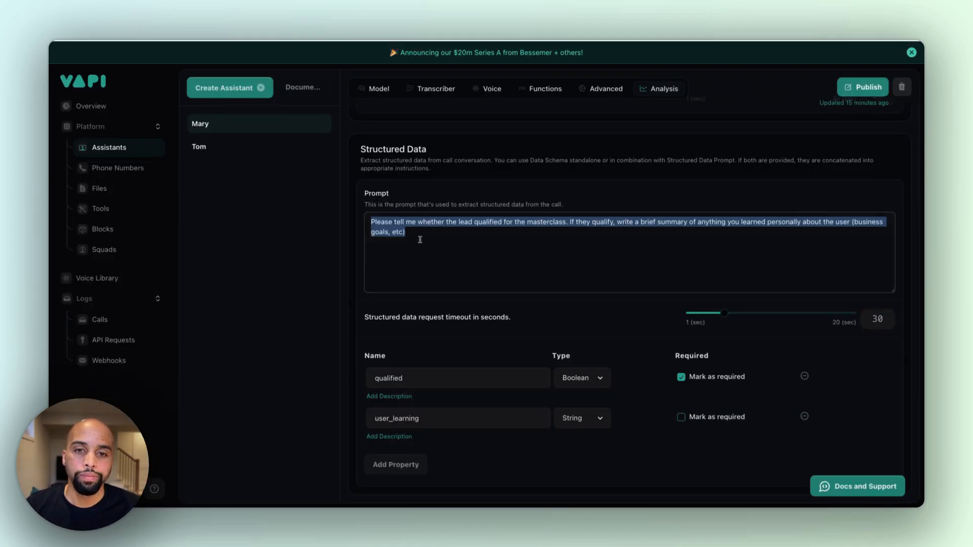
click(400, 244)
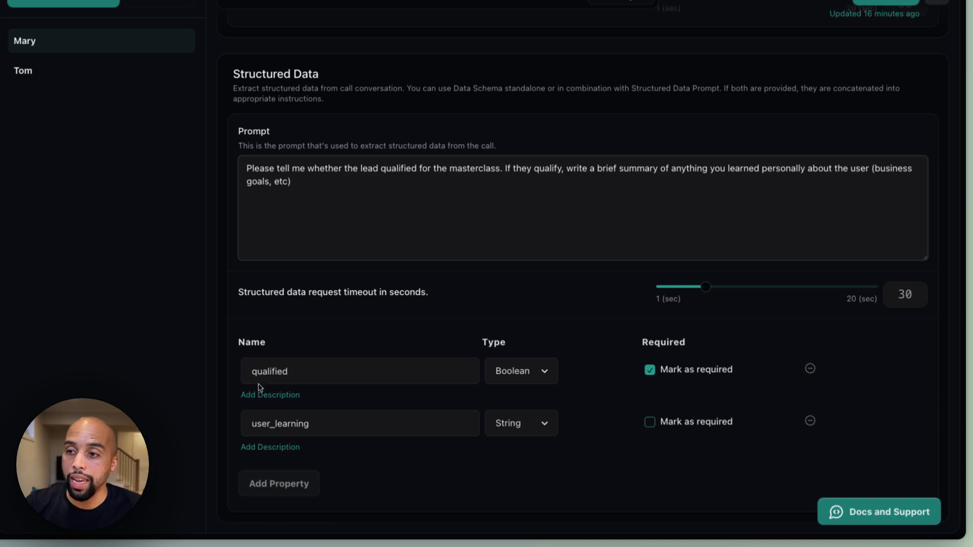
Show the descriptions of the qualified and user_learning structured data properties and examine the prompt's instruction to write a brief summary
drag(289, 373, 175, 378)
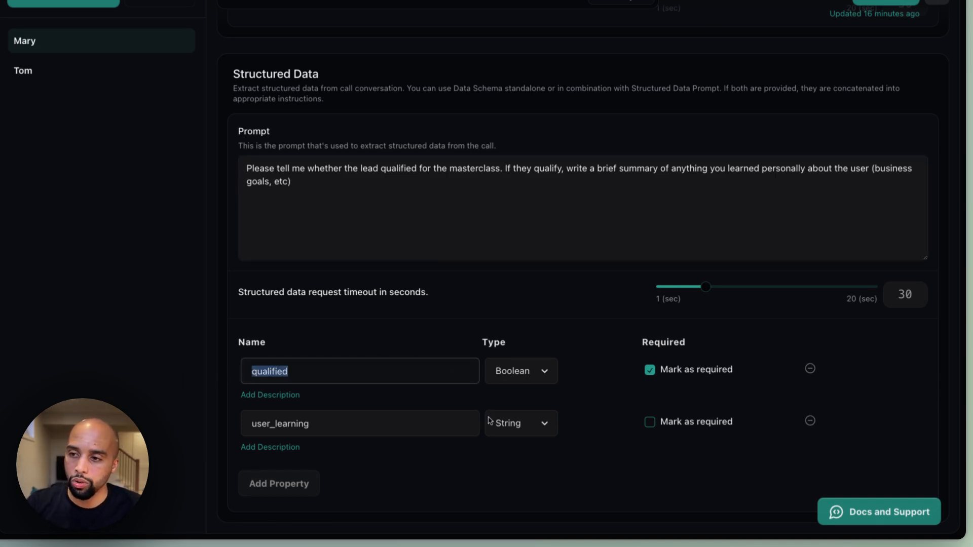
click(270, 395)
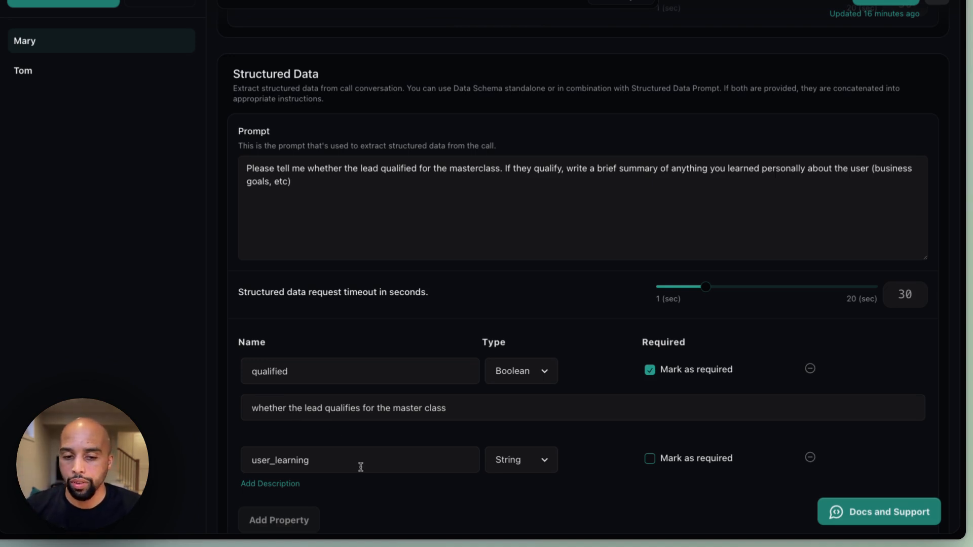
scroll(361, 467, down, 1)
click(311, 428)
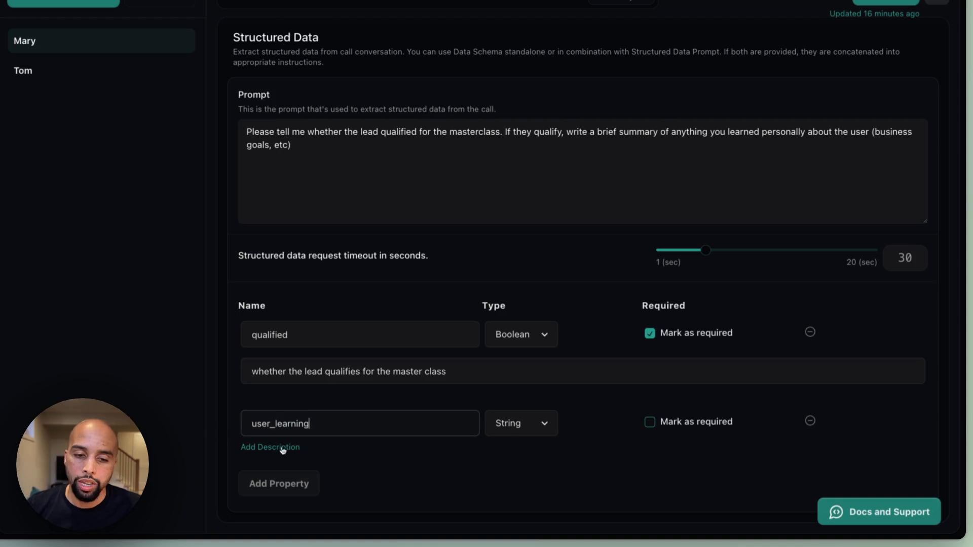
drag(527, 133, 682, 132)
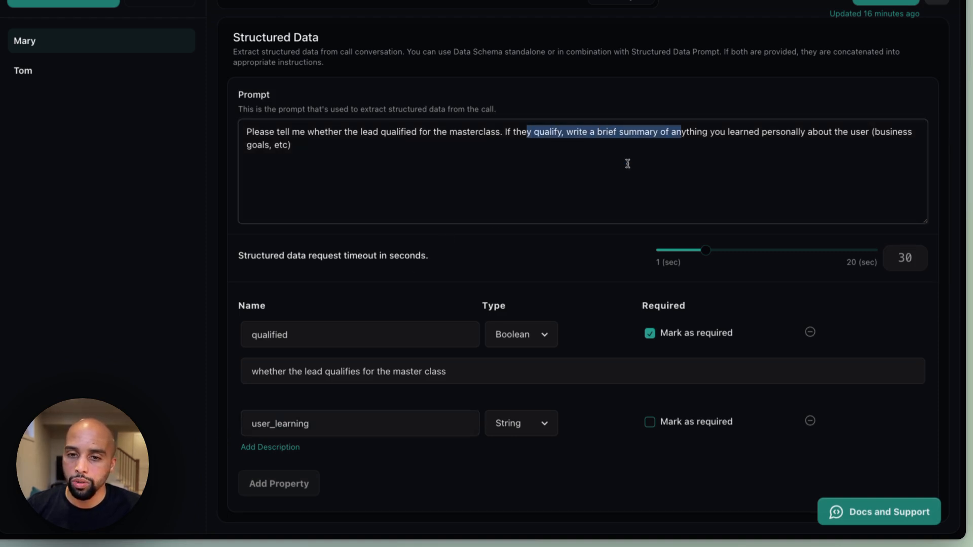
click(271, 448)
text(anything you learned about the lead over the call (business goals, etc))
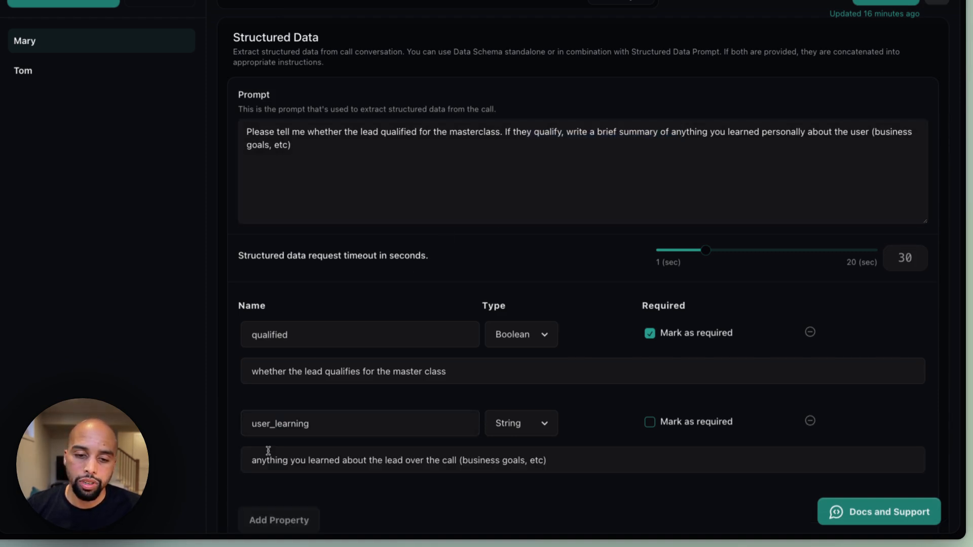
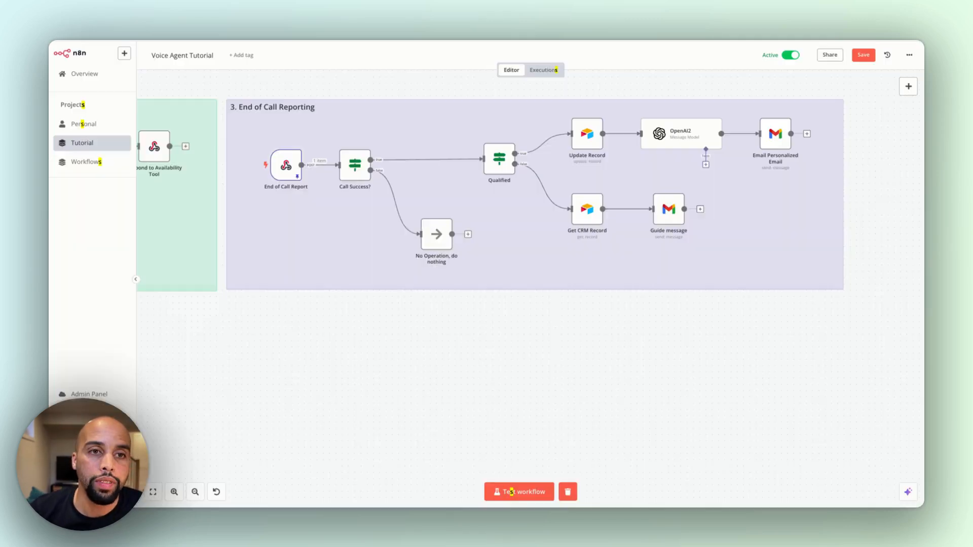
Open the End of Call Report node and highlight the qualified value under structuredData in its output
scroll(304, 167, left, 1)
double_click(305, 166)
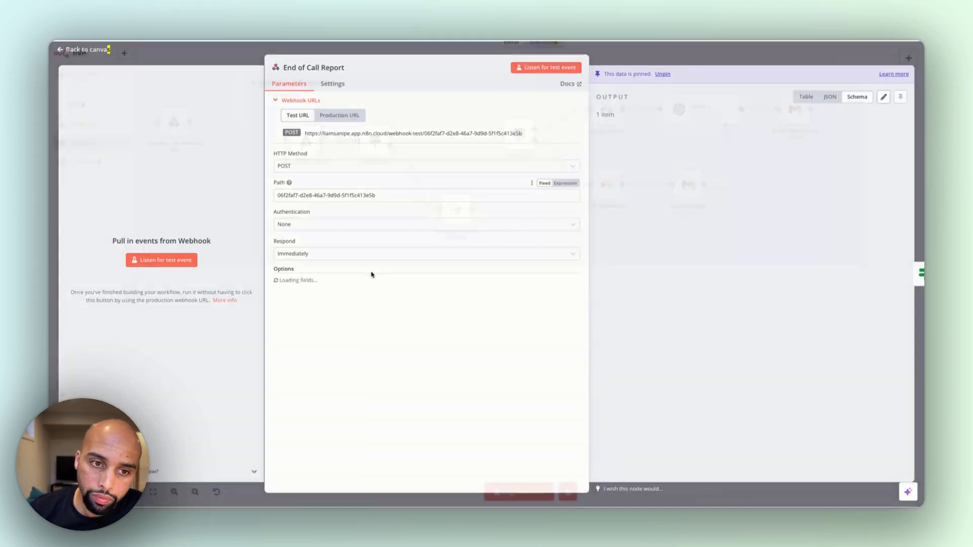
scroll(747, 306, down, 10)
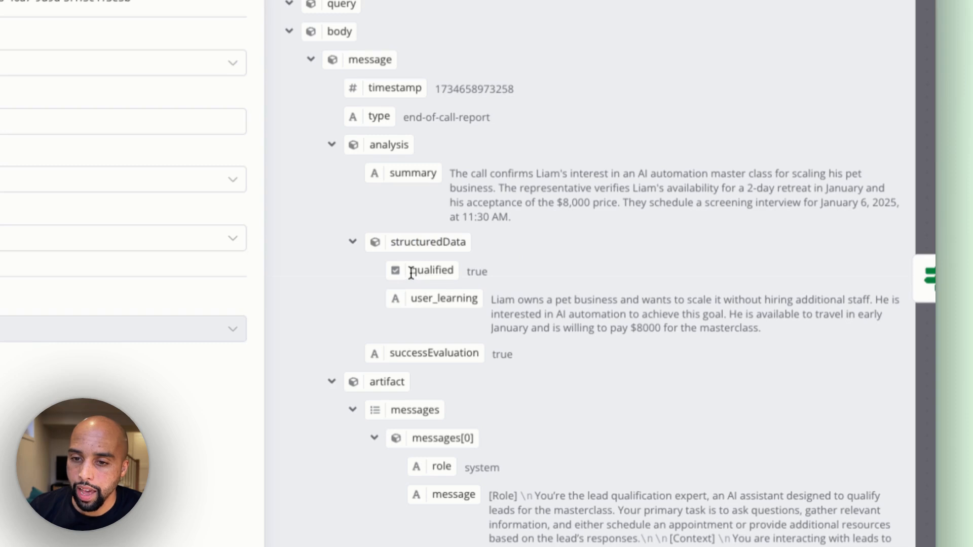
drag(412, 273, 510, 277)
click(510, 276)
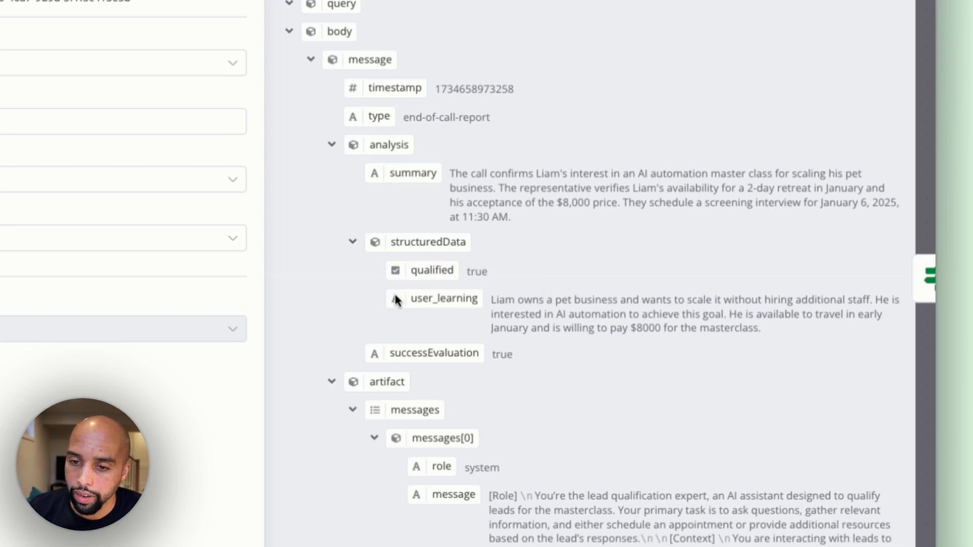
Highlight the user_learning and summary texts in the End of Call Report output and close the node
drag(429, 298, 780, 337)
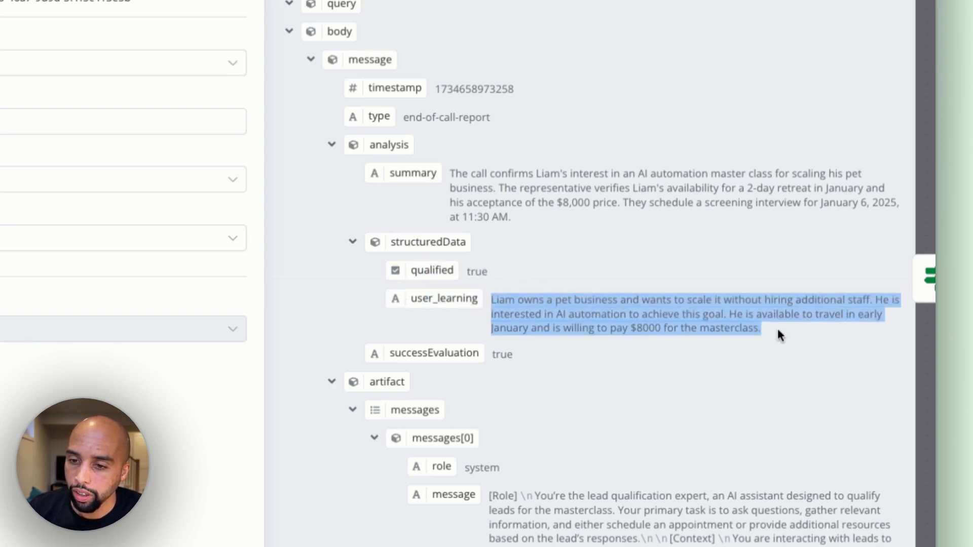
click(786, 339)
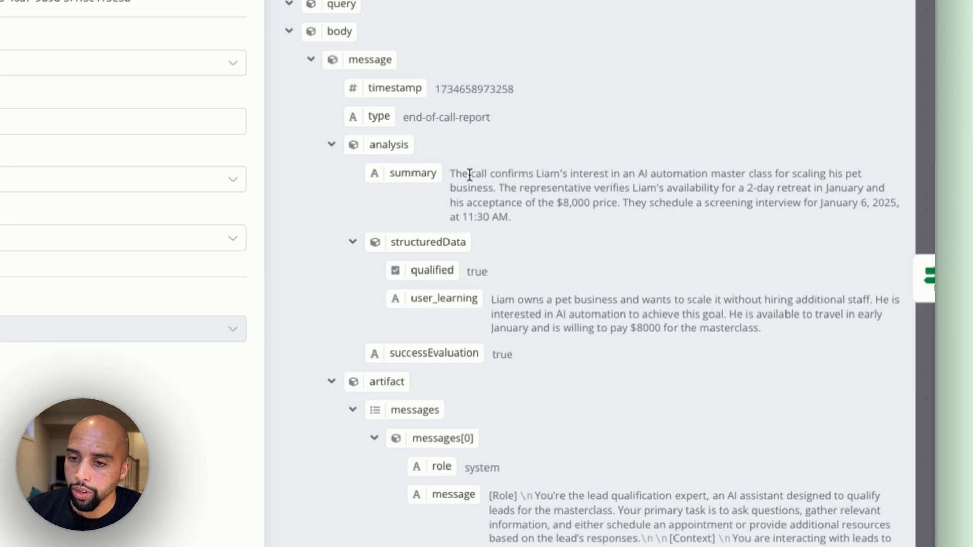
drag(451, 175, 508, 218)
click(541, 192)
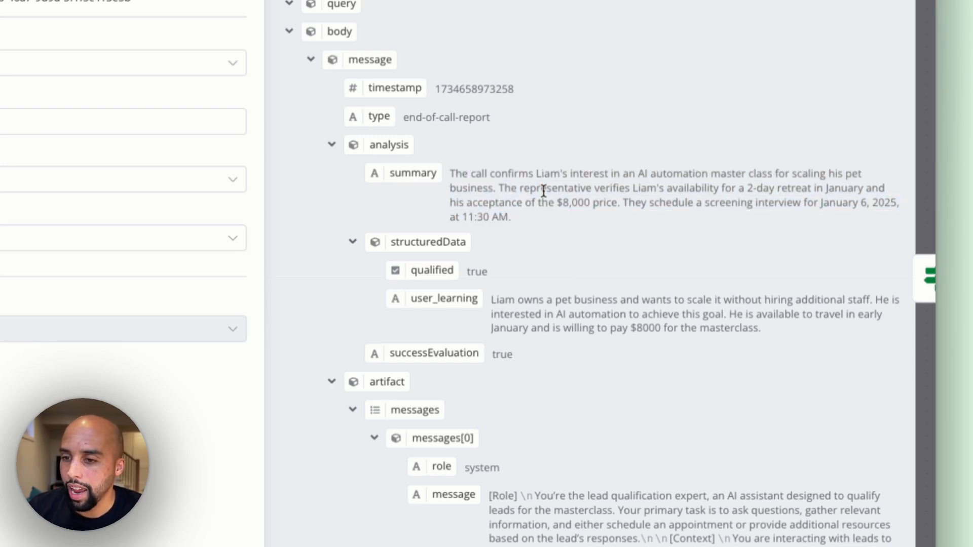
drag(505, 301, 736, 335)
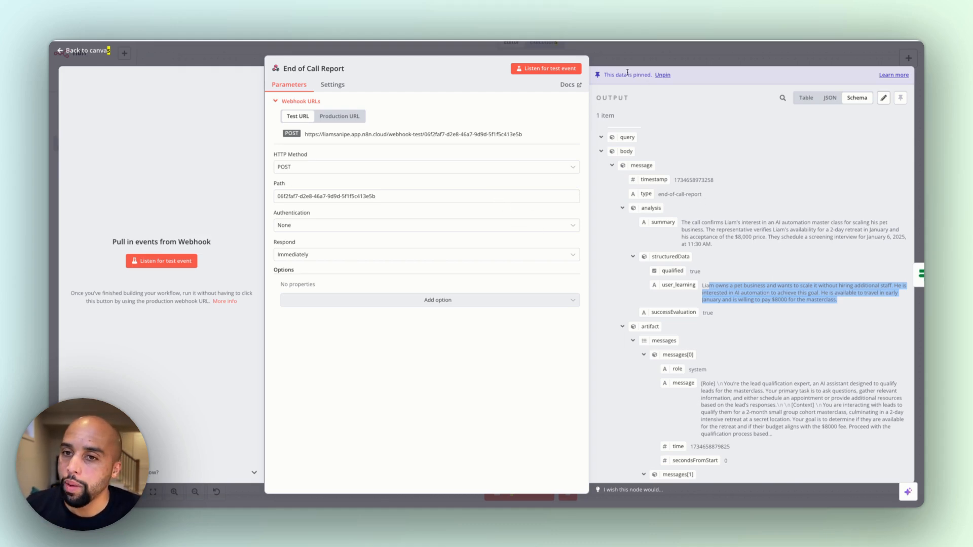
click(619, 56)
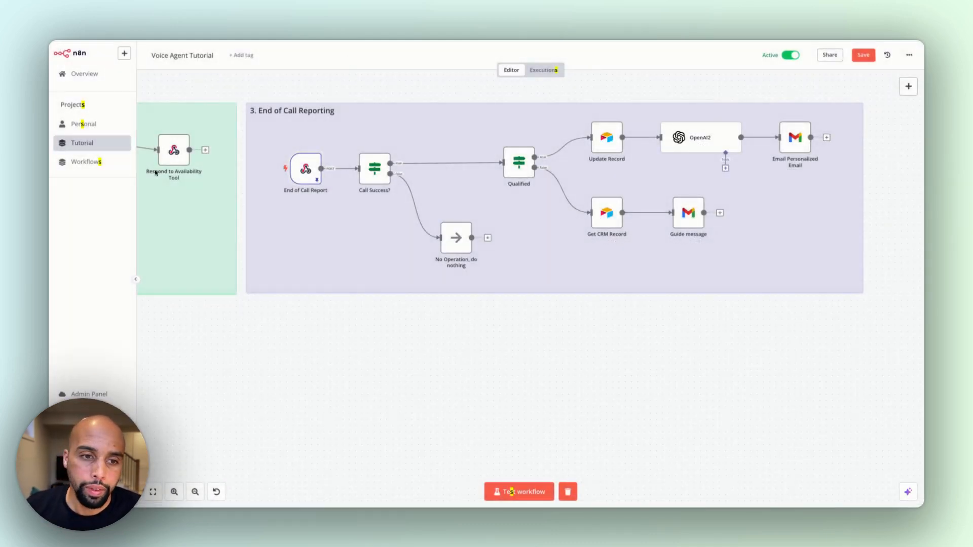
Reopen the End of Call Report node to view its webhook parameters and pinned output, and close it
scroll(311, 172, down, 1)
double_click(311, 172)
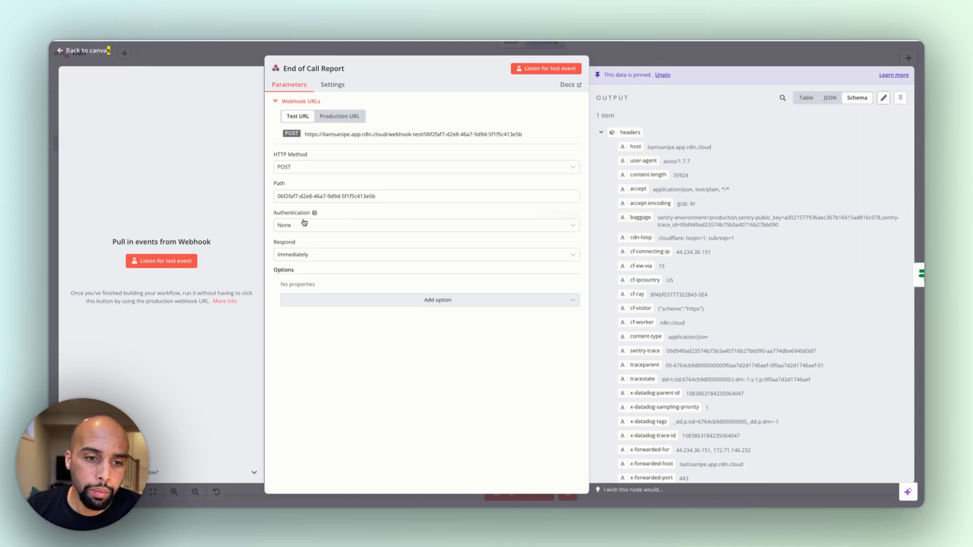
click(225, 59)
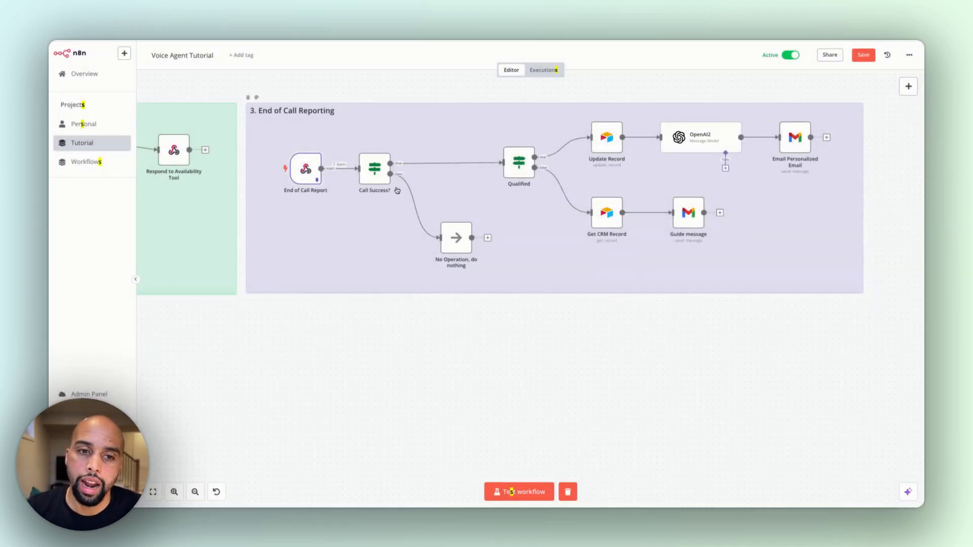
Open the Call Success? node, compare its successEvaluation condition with the report's analysis data, and close the node
double_click(365, 179)
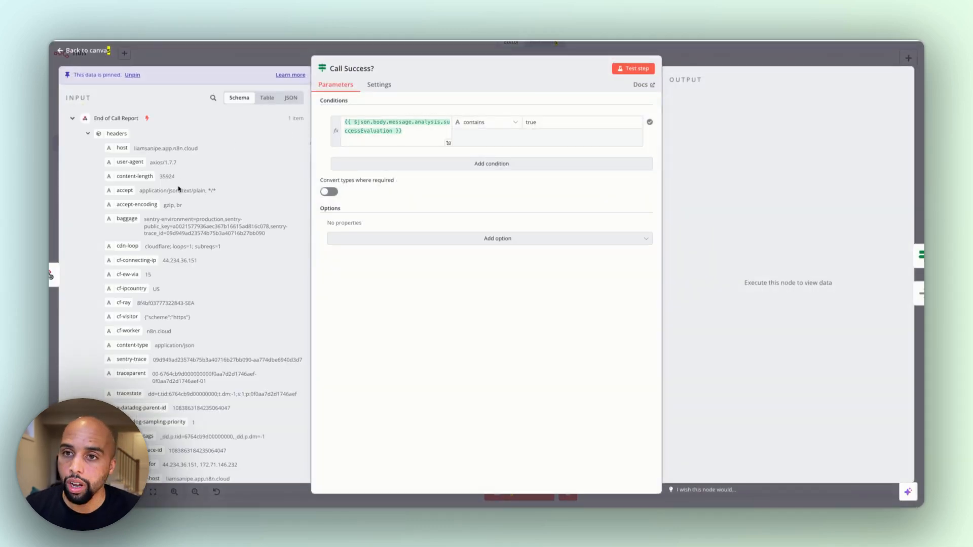
scroll(178, 189, down, 10)
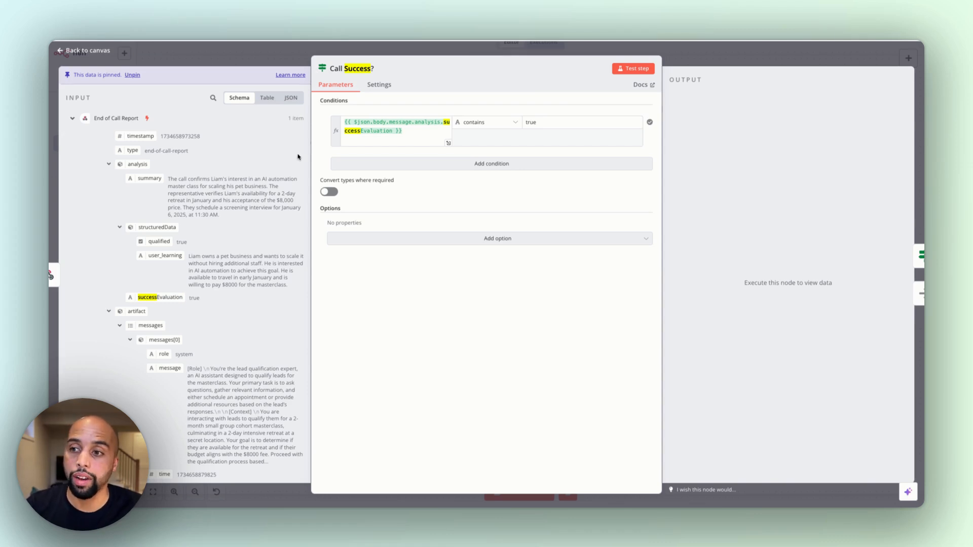
key(Escape)
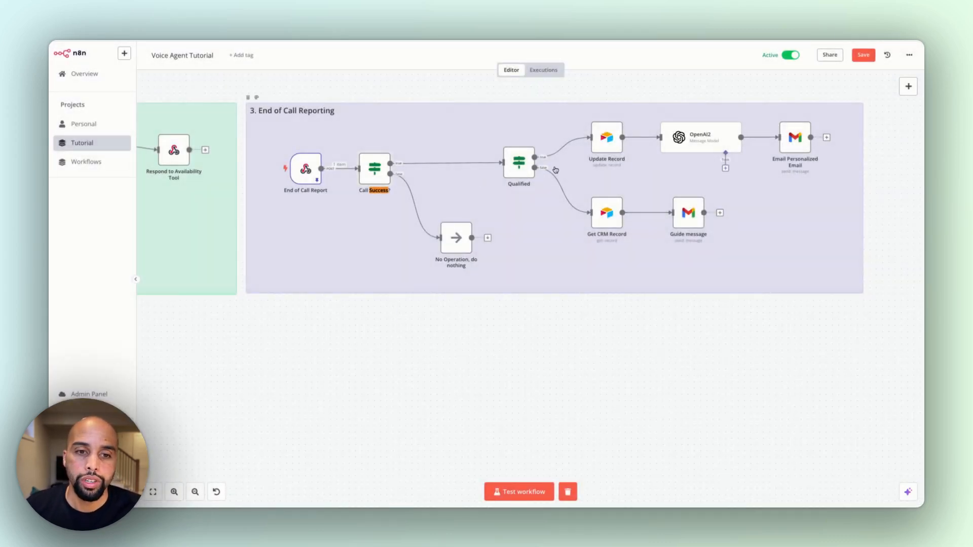
Open the Qualified node, highlight structuredData.qualified in its condition expression, and close the node
key(Return)
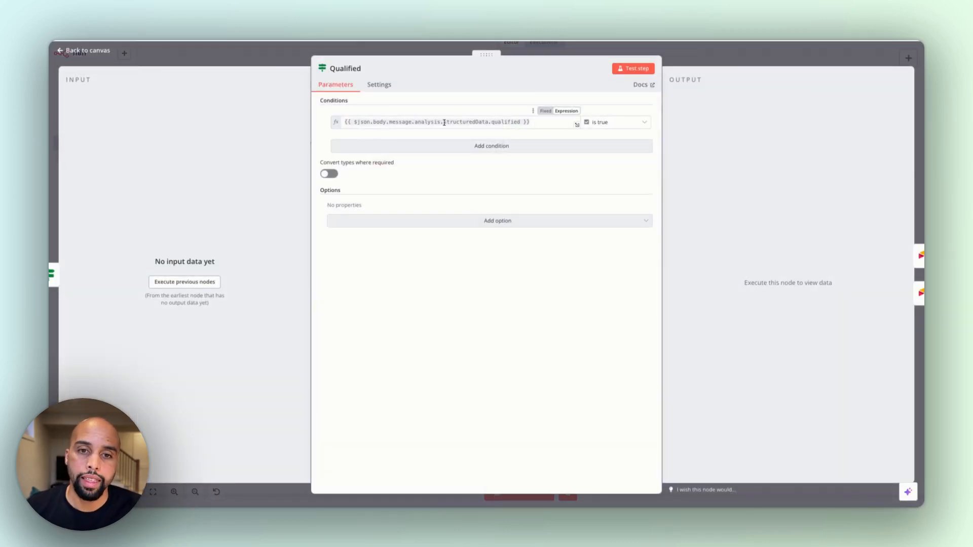
drag(444, 123, 517, 123)
click(513, 125)
click(577, 44)
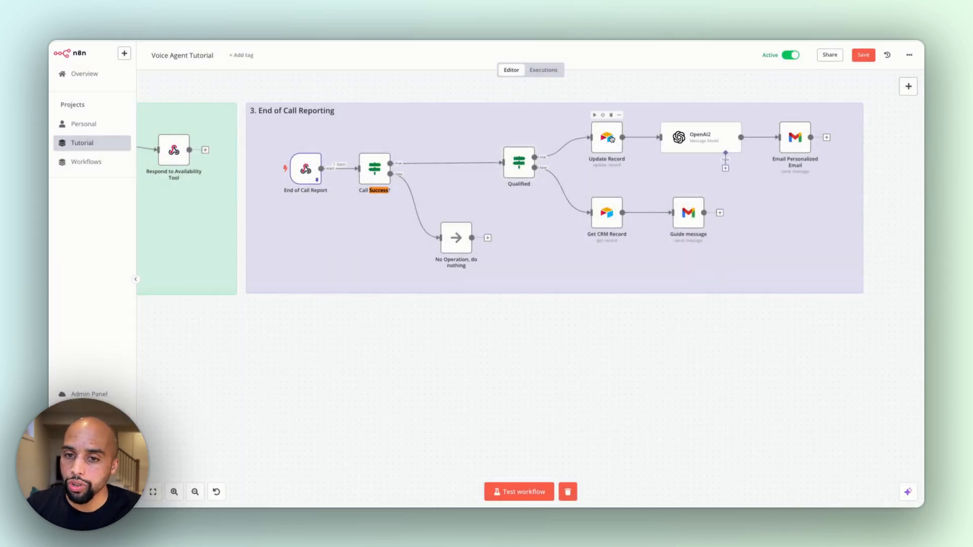
Open the Update Record node and highlight the expressions mapped to the transcript and Call Summary columns
scroll(612, 139, down, 1)
double_click(610, 110)
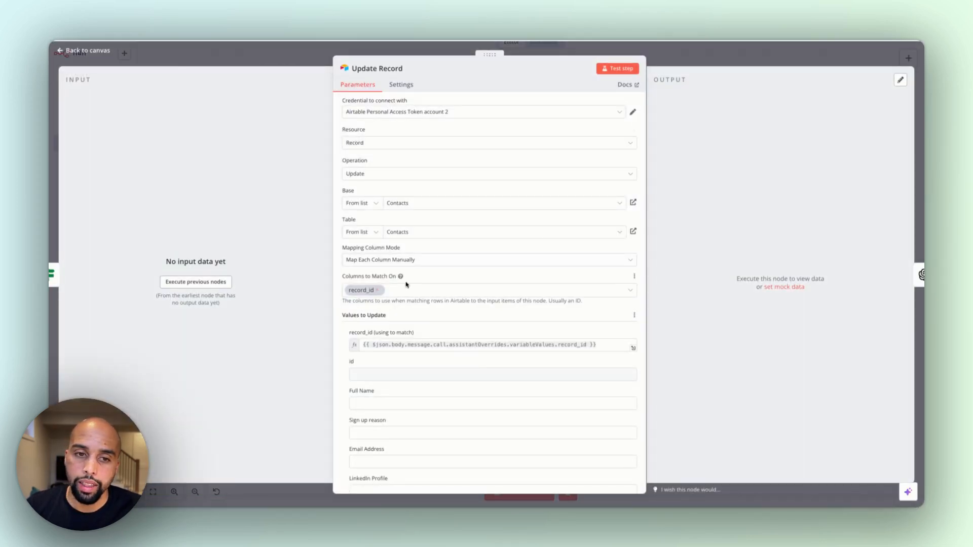
scroll(402, 347, down, 10)
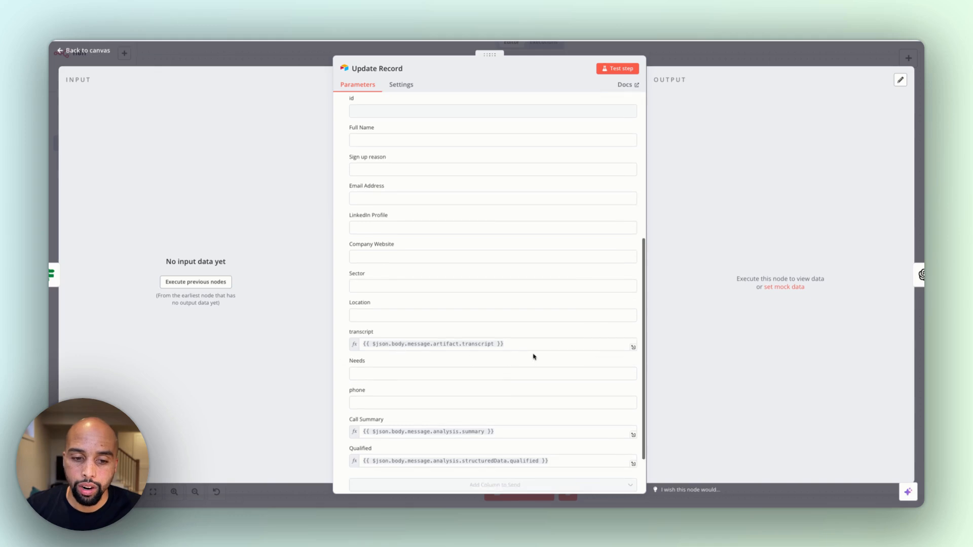
drag(513, 343, 374, 353)
click(506, 432)
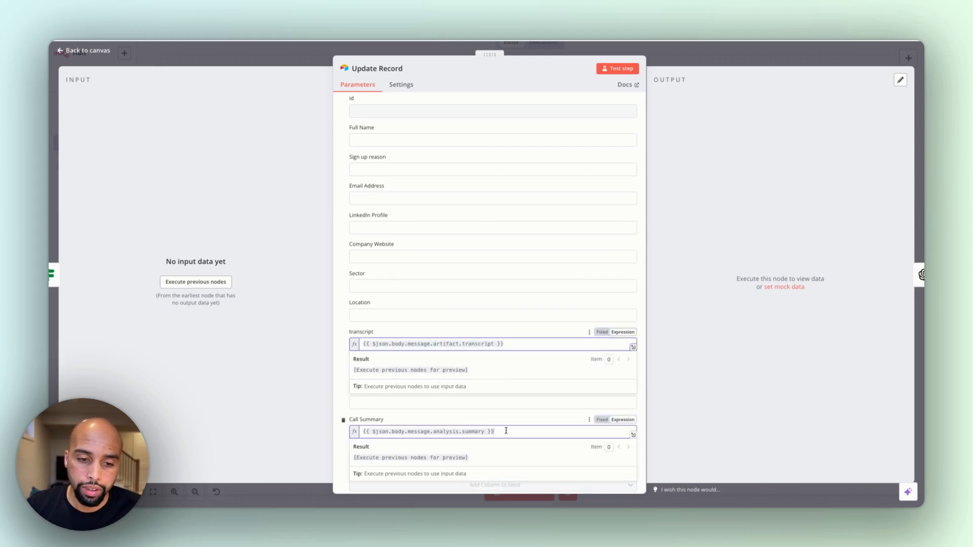
drag(506, 432, 365, 425)
click(385, 415)
Highlight the structuredData.qualified expression mapped to the Qualified column of the Update Record node
scroll(446, 430, down, 2)
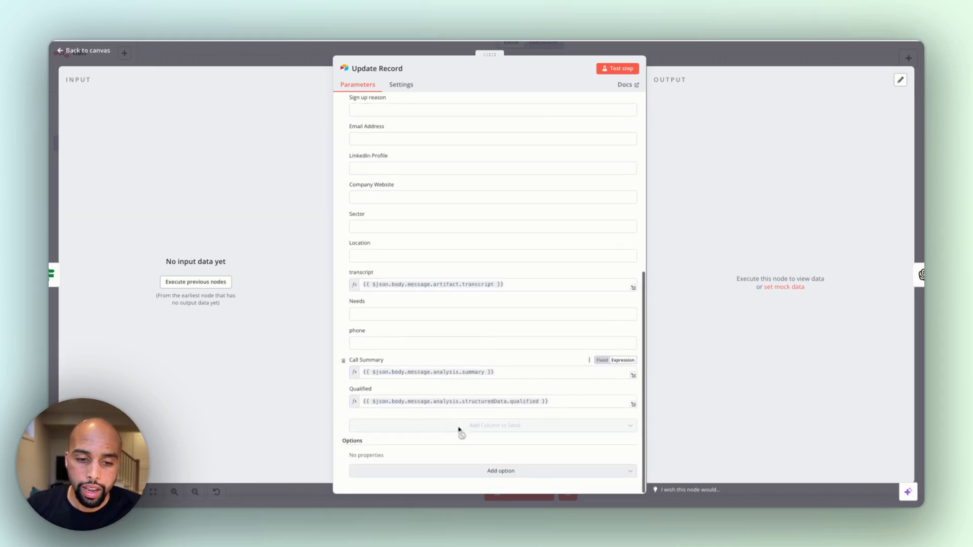
click(565, 401)
drag(565, 401, 431, 401)
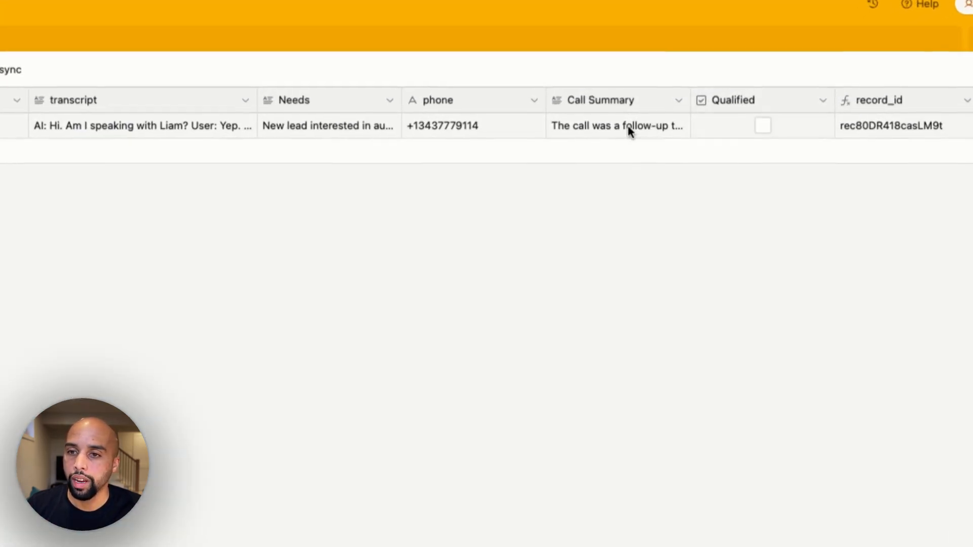
Switch to Airtable and view the contact's full Call Summary and transcript cells, closing each without changes
double_click(588, 126)
click(535, 250)
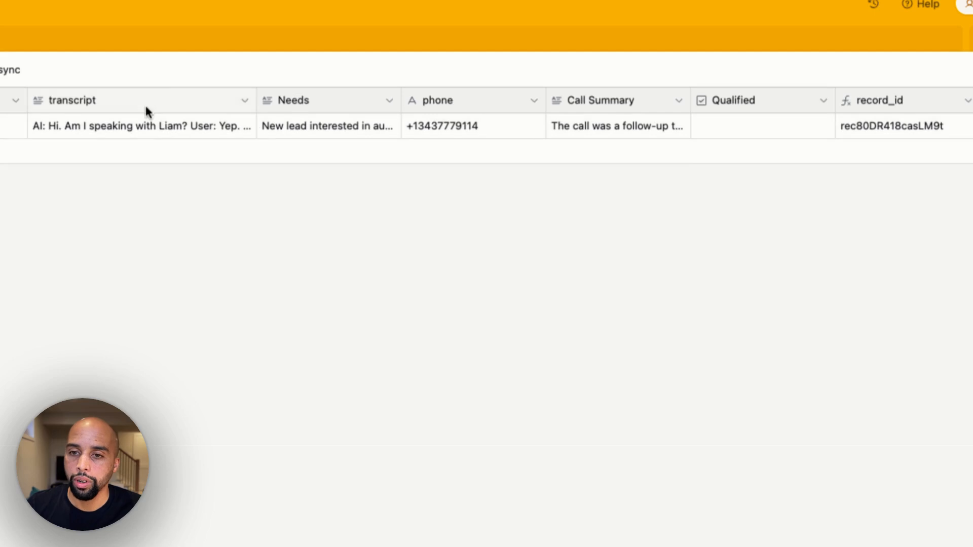
double_click(145, 126)
key(Escape)
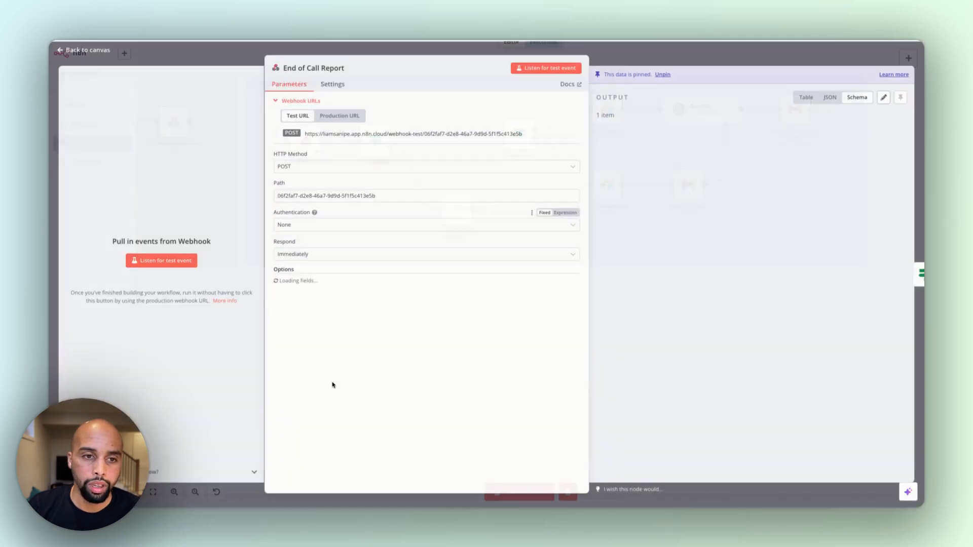
Back in n8n, reopen the End of Call Report node and examine its message log, including the getAvailability, bookSlot and endCall tool calls
scroll(732, 311, down, 15)
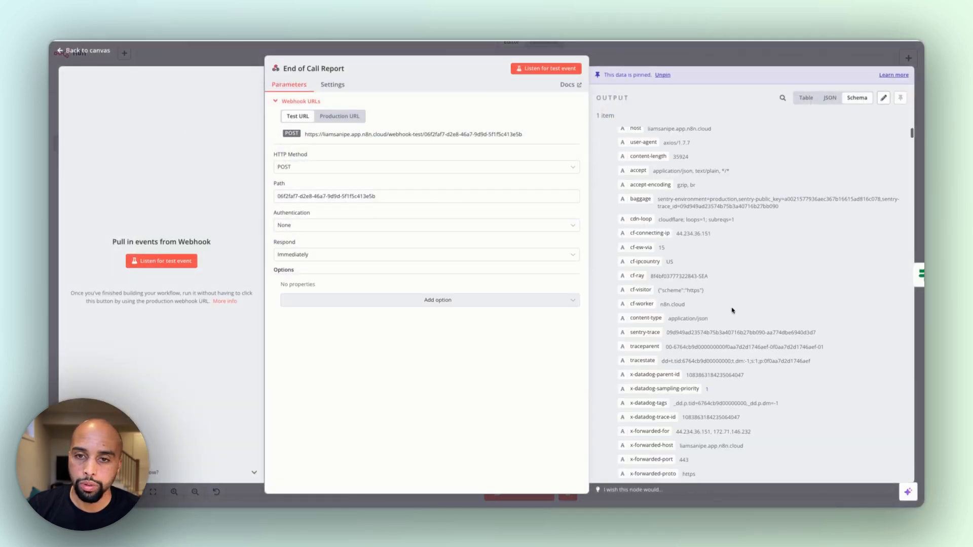
scroll(732, 311, up, 12)
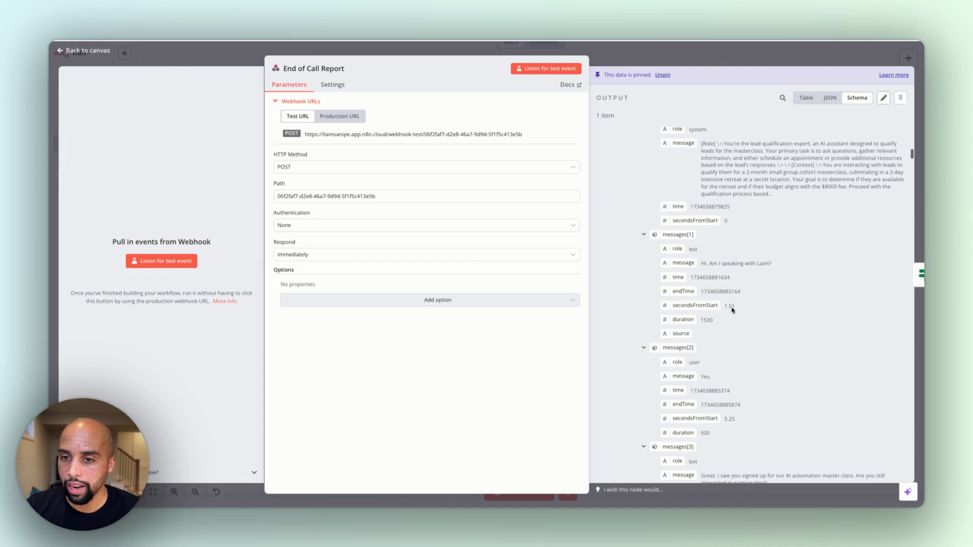
scroll(732, 311, down, 12)
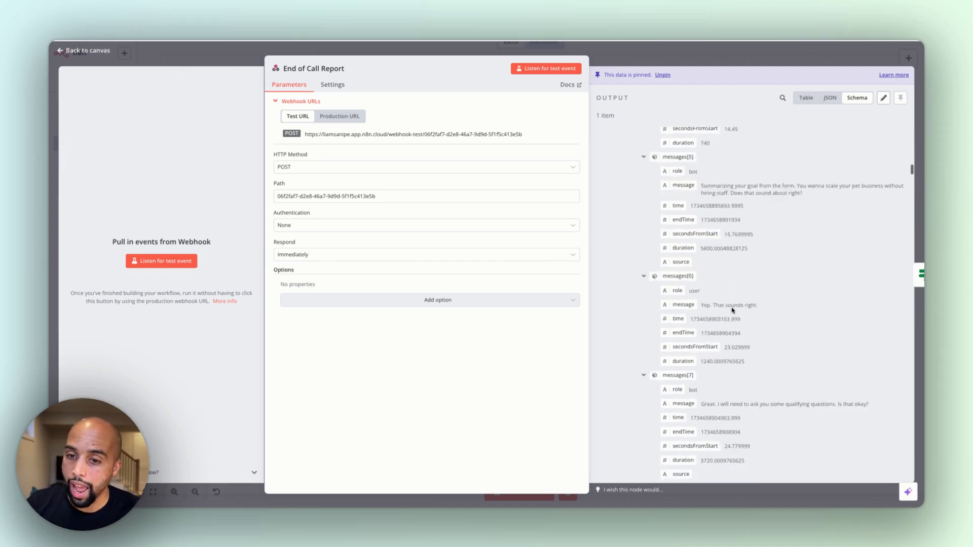
scroll(732, 311, down, 10)
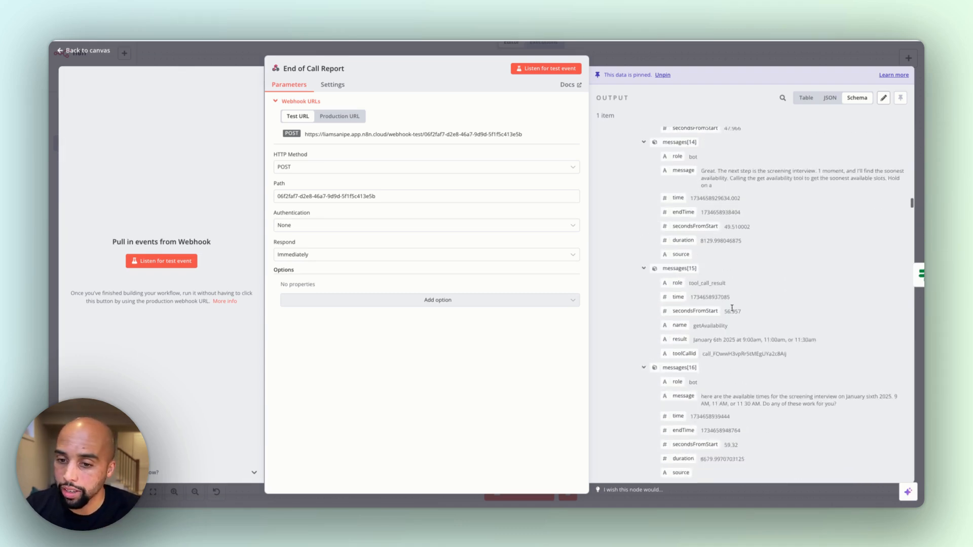
scroll(733, 308, down, 5)
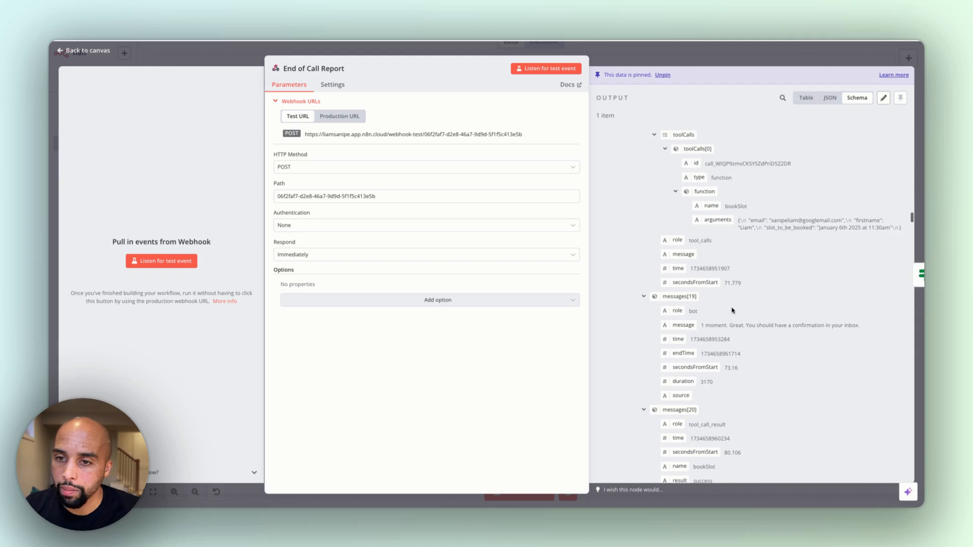
scroll(733, 311, up, 3)
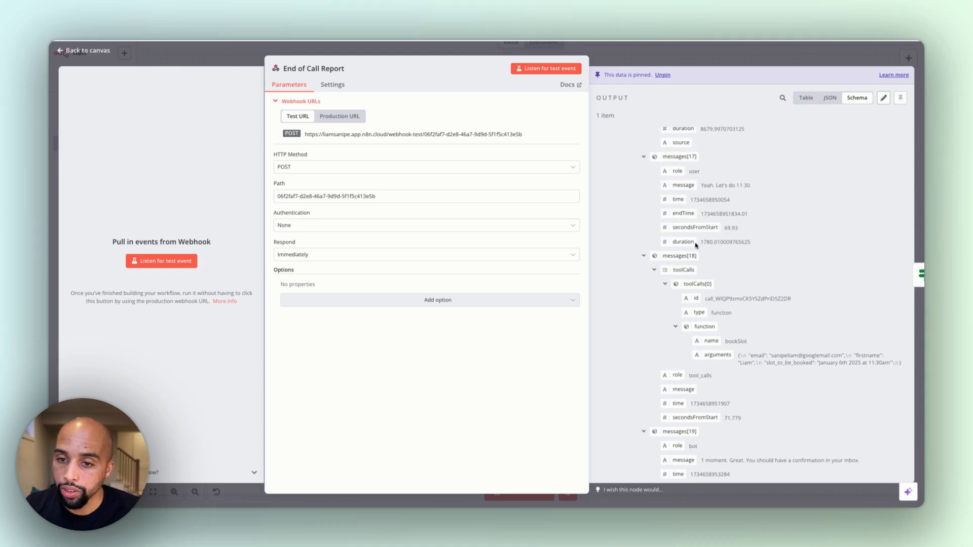
scroll(674, 263, down, 6)
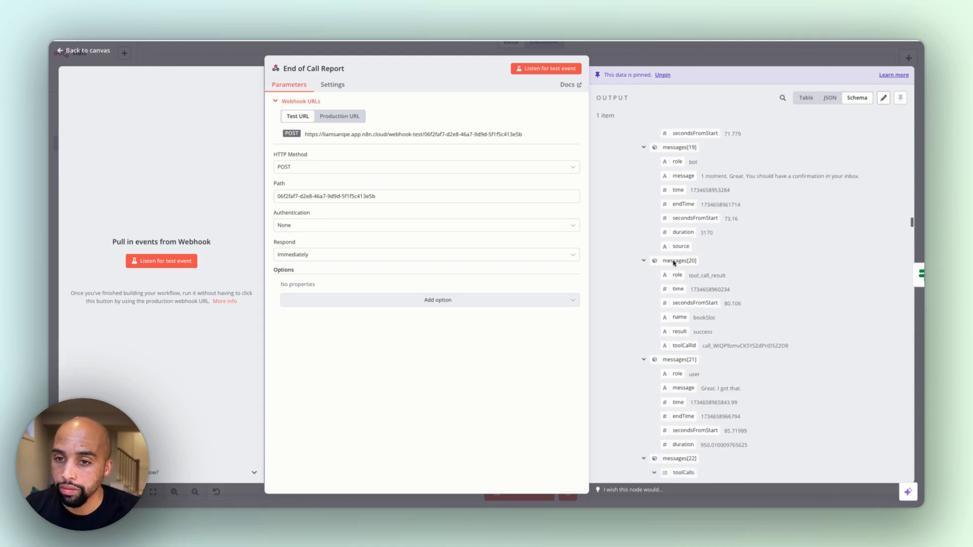
scroll(723, 231, down, 10)
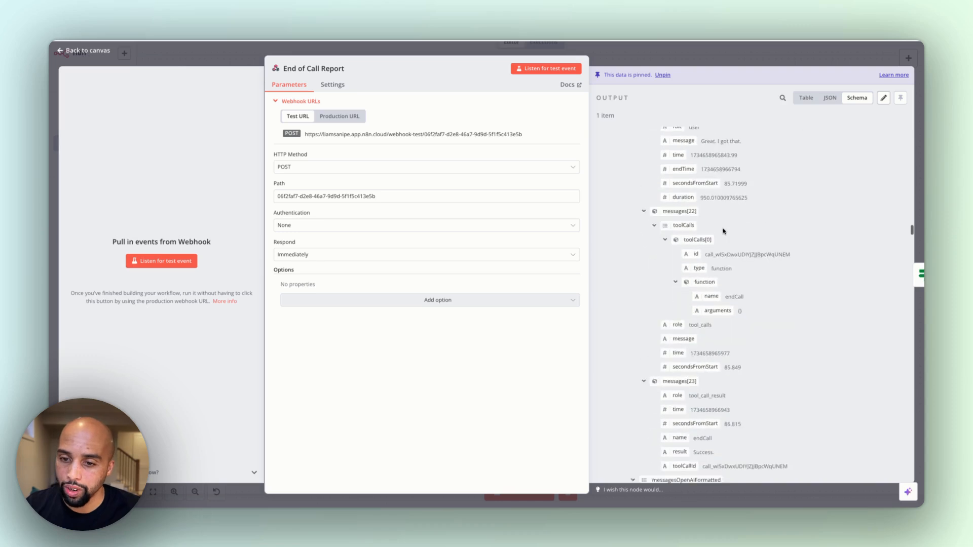
scroll(723, 232, down, 3)
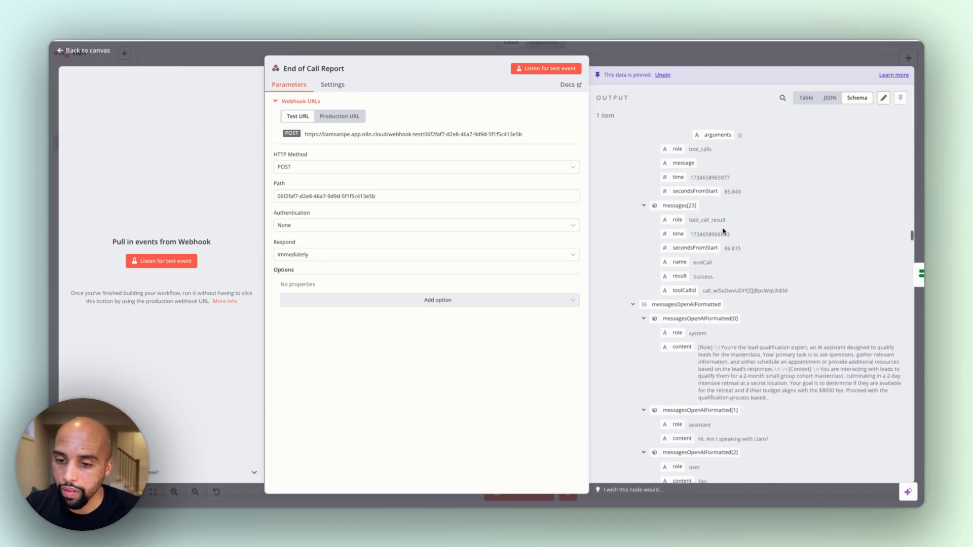
Highlight the report's recordingUrl and call cost, and examine the cost breakdown and call duration fields
drag(699, 203, 819, 252)
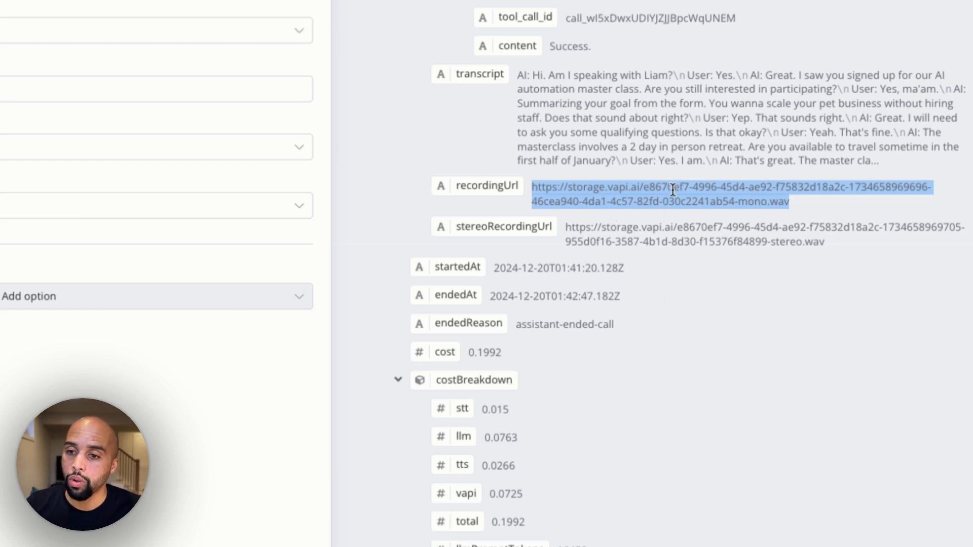
scroll(667, 289, down, 5)
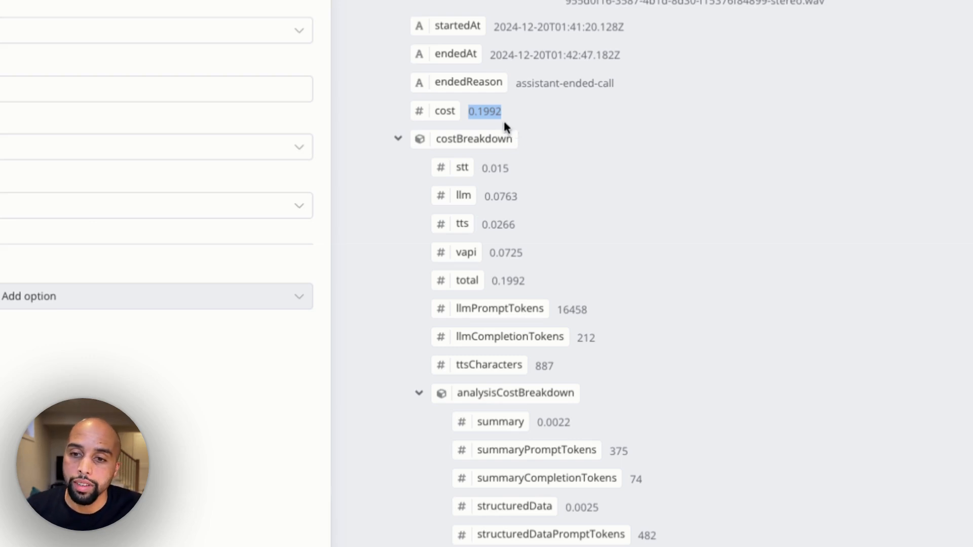
click(500, 115)
scroll(547, 139, down, 10)
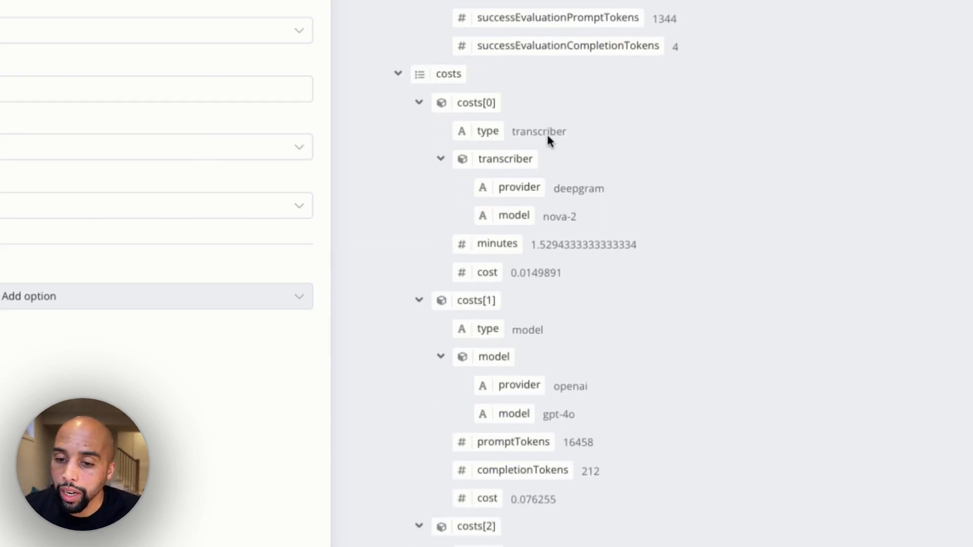
scroll(547, 132, down, 20)
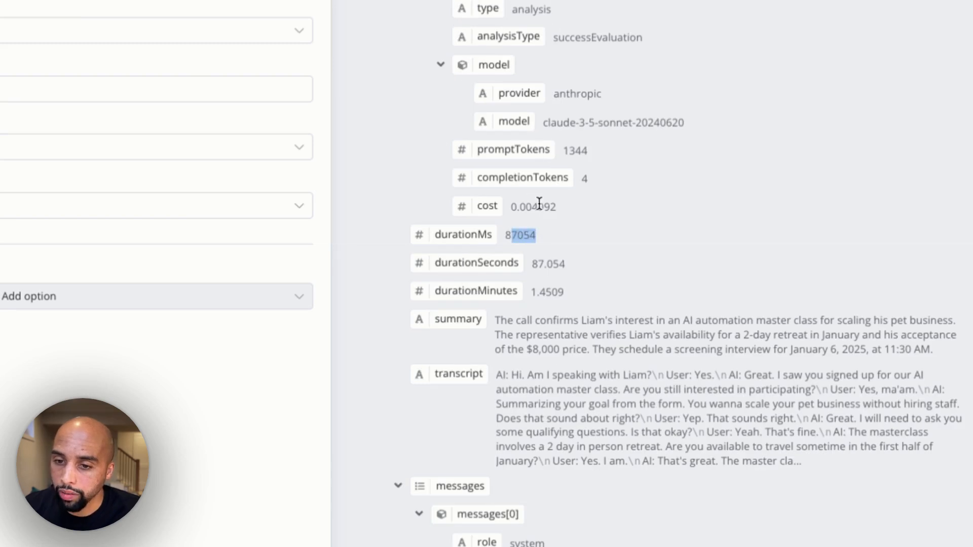
Examine the message entries of the end-of-call report and close the End of Call Report node
scroll(532, 364, down, 15)
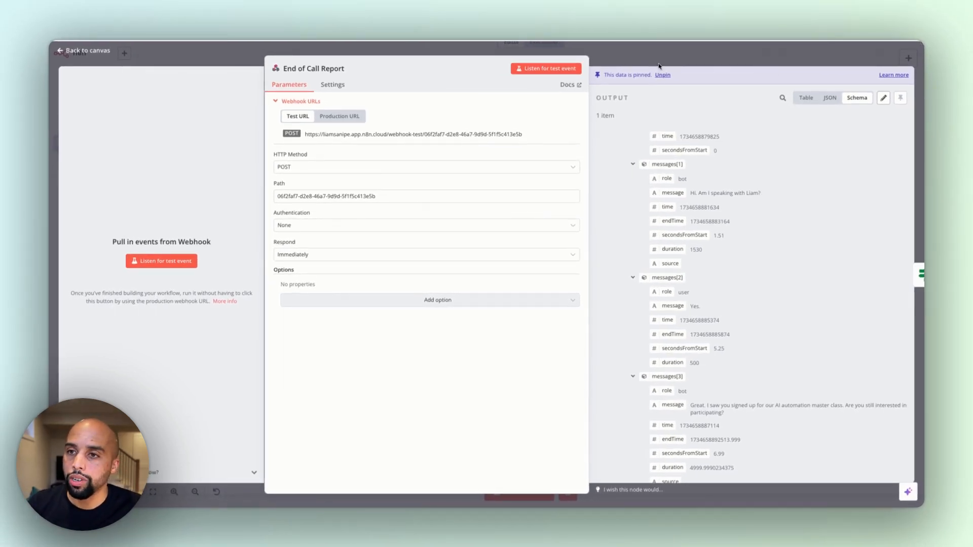
click(628, 58)
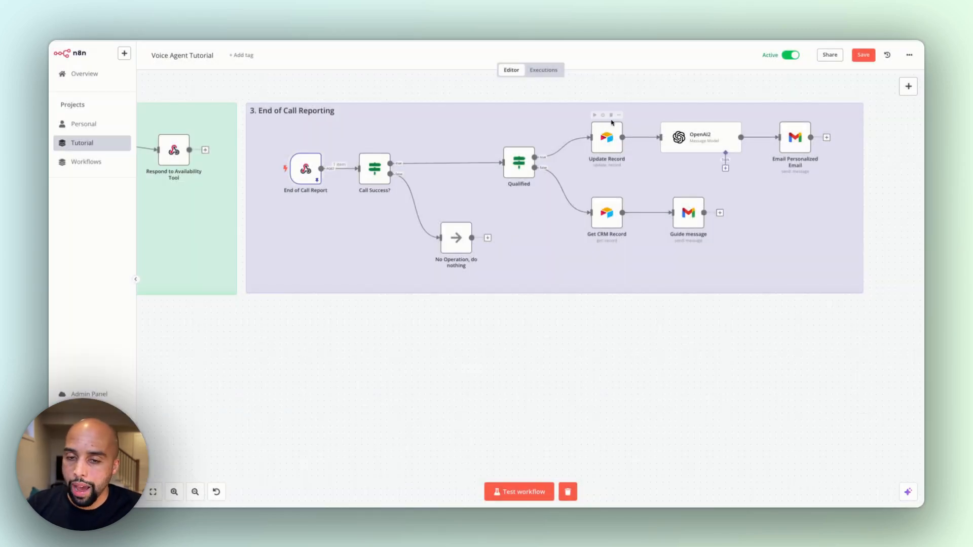
Open the OpenAI2 node and highlight the Full Name and analysis.summary expressions in its personalized email prompt
double_click(720, 137)
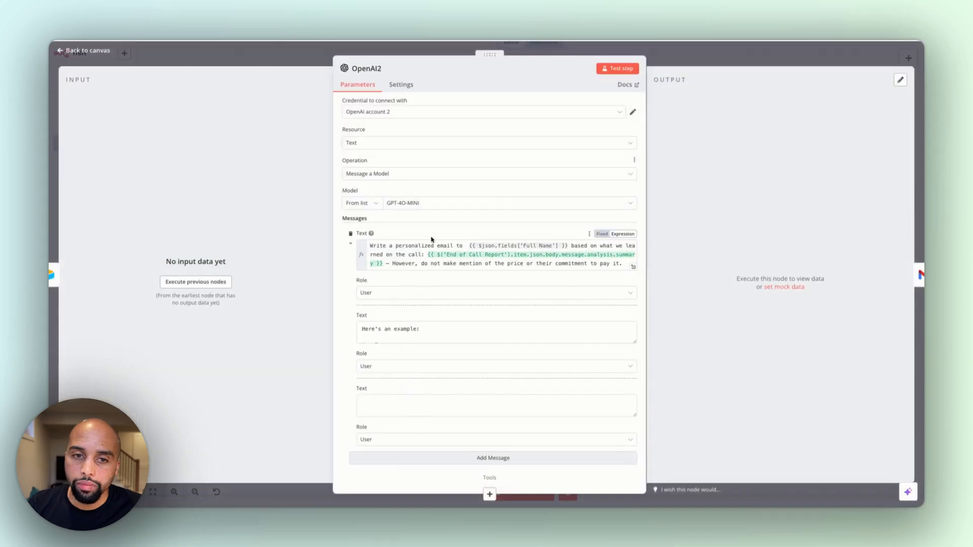
drag(382, 248, 509, 247)
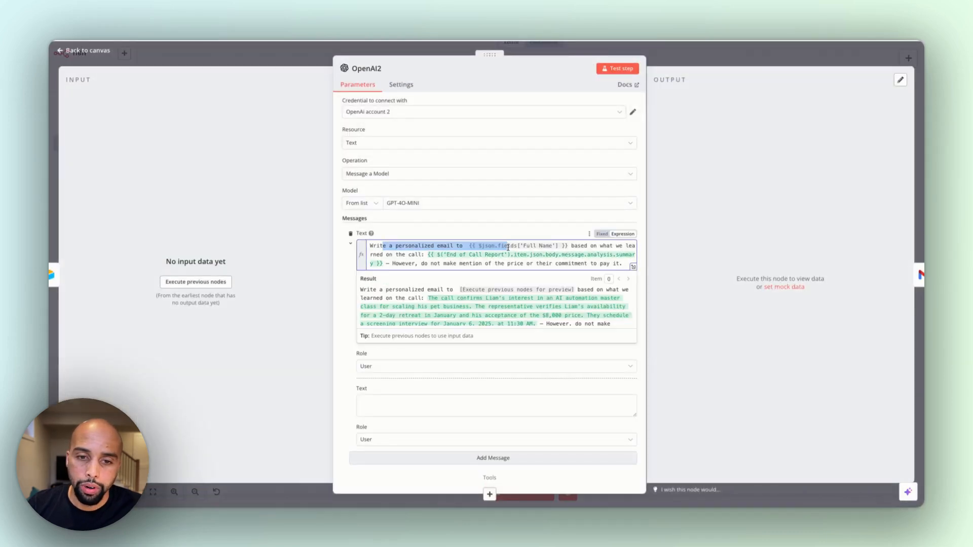
click(553, 254)
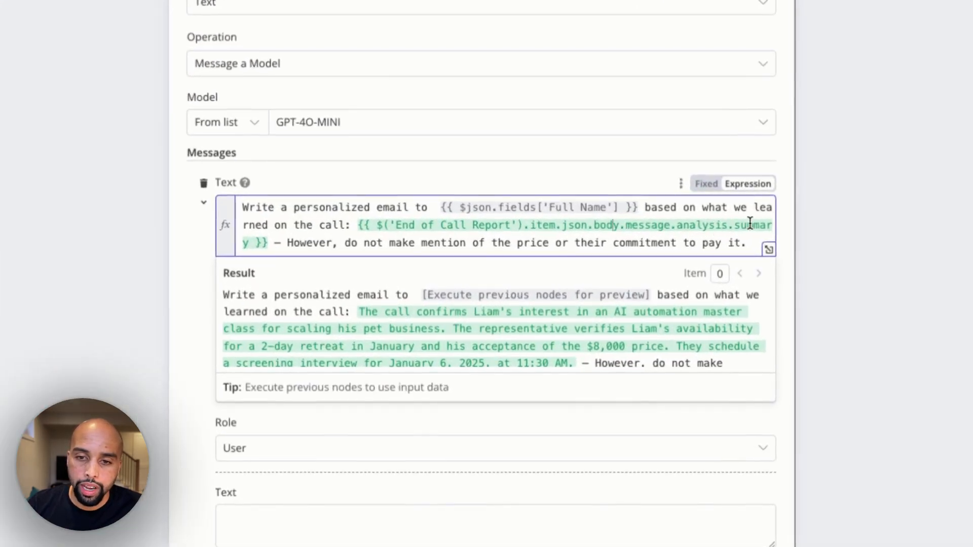
drag(734, 224, 247, 244)
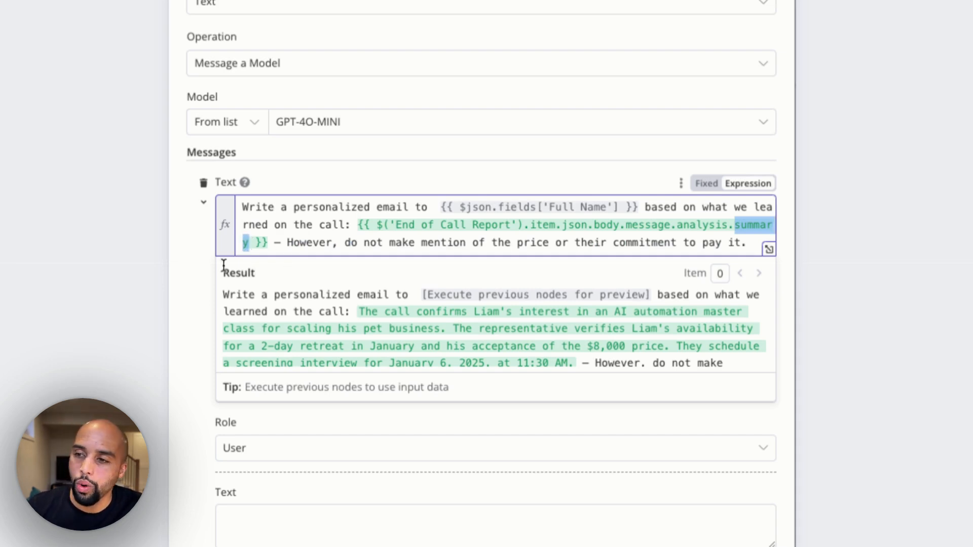
Highlight the prompt's instruction about not mentioning price, examine the example email message, and close the OpenAI2 node
scroll(323, 243, down, 1)
click(282, 191)
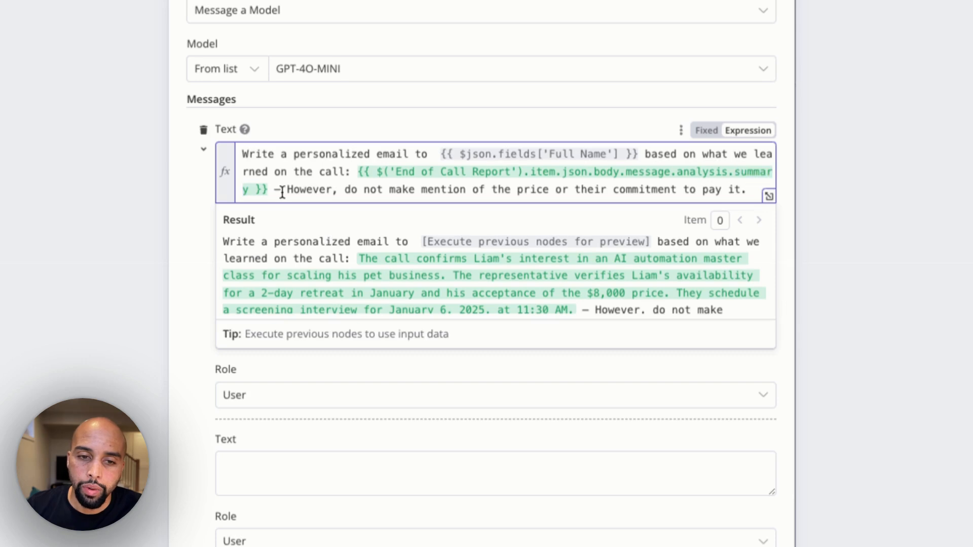
drag(288, 192, 394, 185)
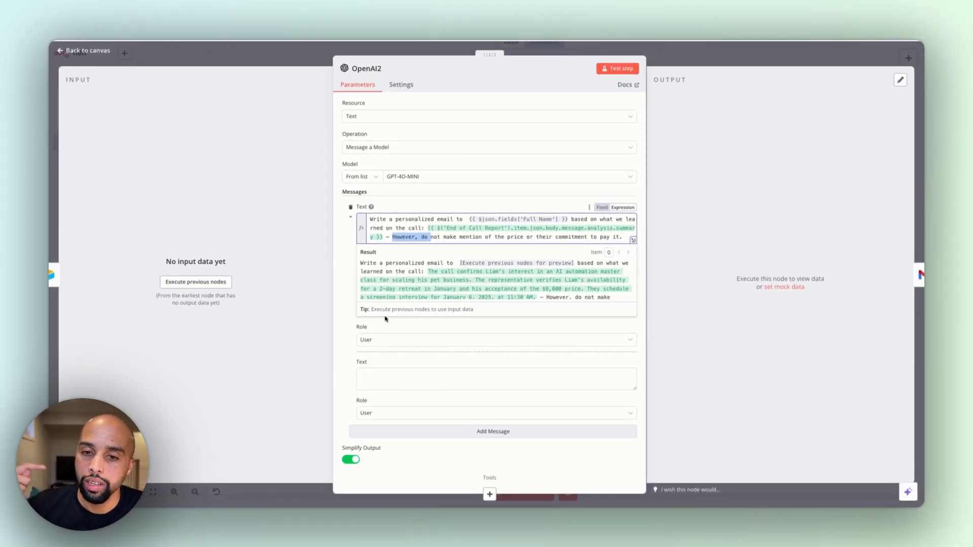
click(810, 393)
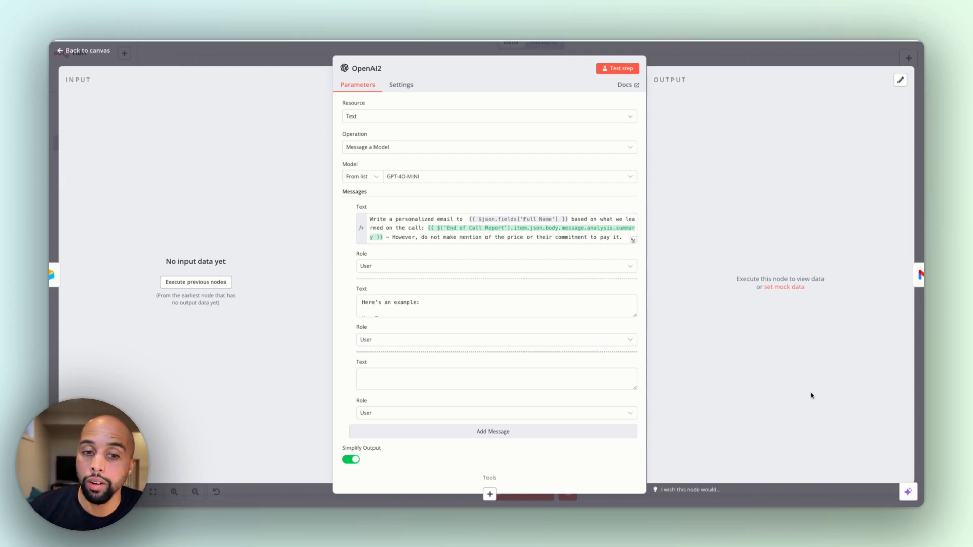
scroll(467, 295, down, 3)
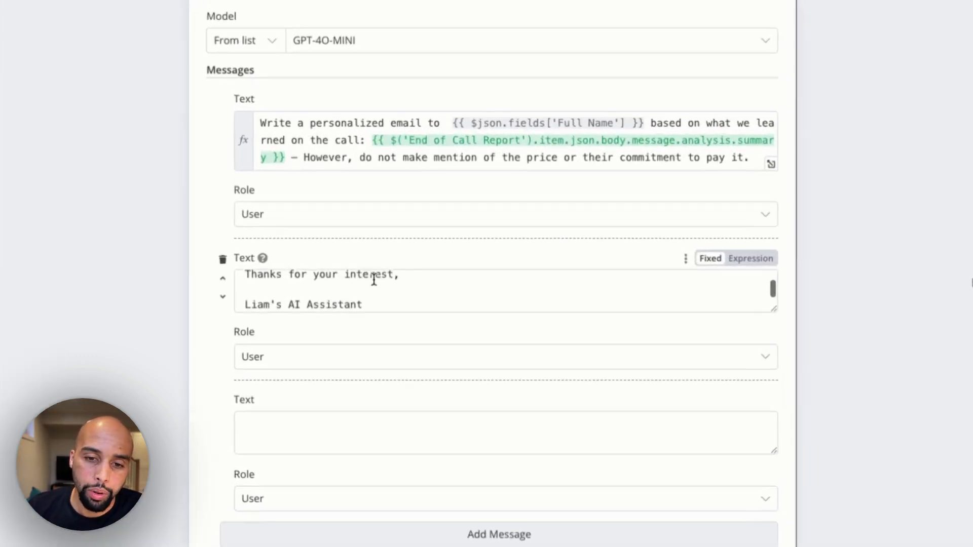
scroll(415, 278, up, 5)
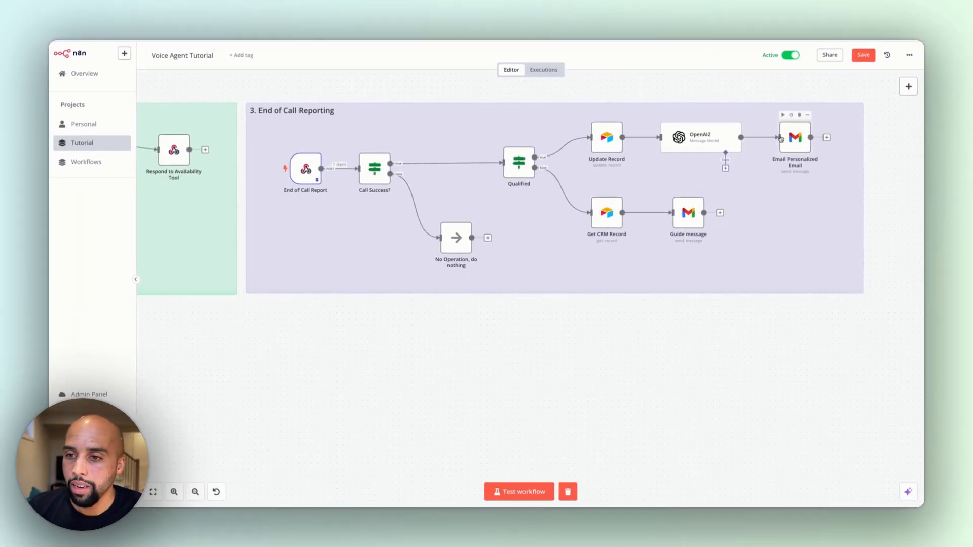
Open the Email Personalized Email node, highlight its recipient address and email.body message expressions, and close it without changes
double_click(840, 117)
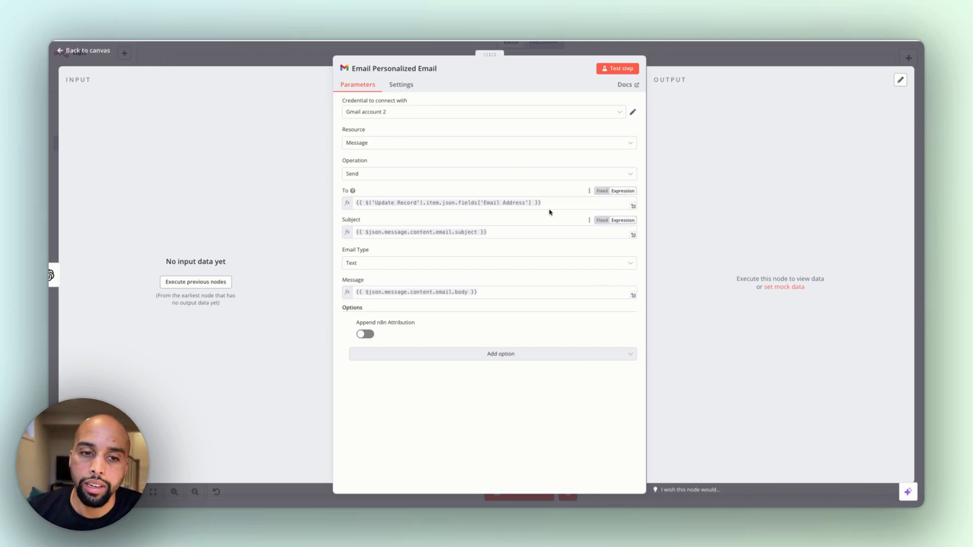
drag(542, 203, 464, 202)
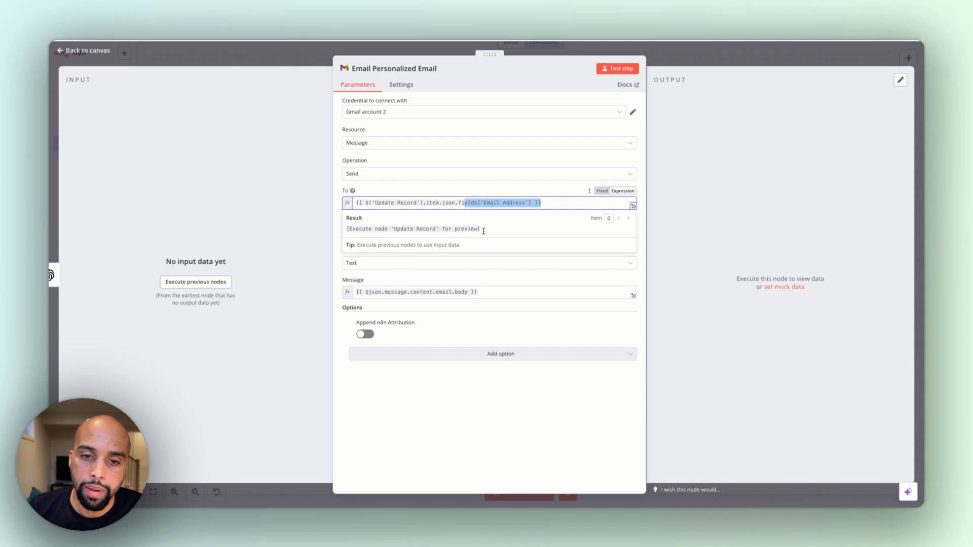
click(363, 303)
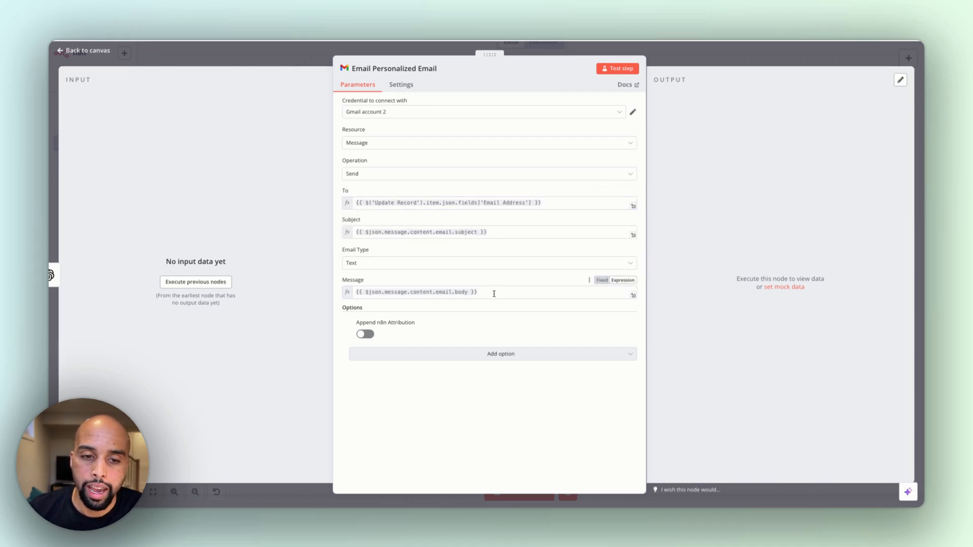
drag(494, 294, 437, 294)
click(754, 312)
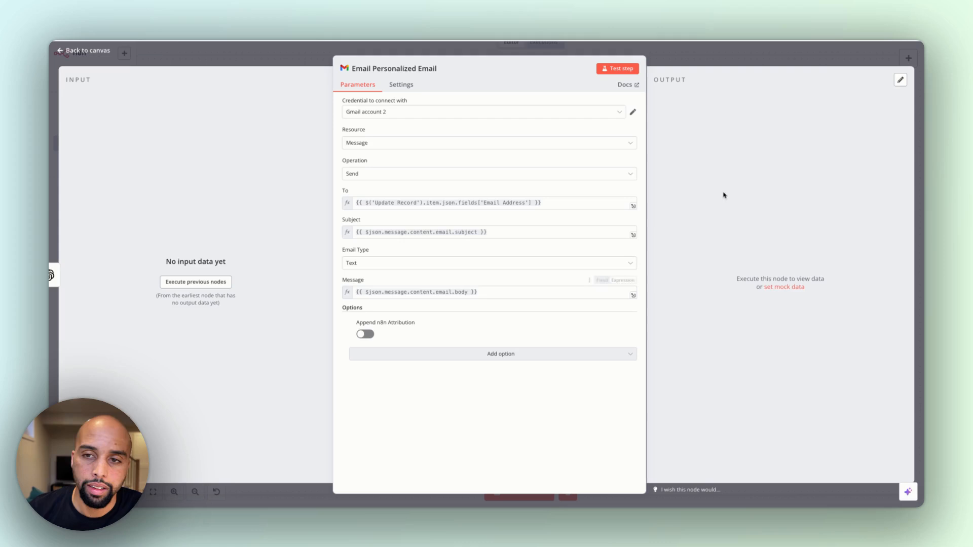
click(854, 58)
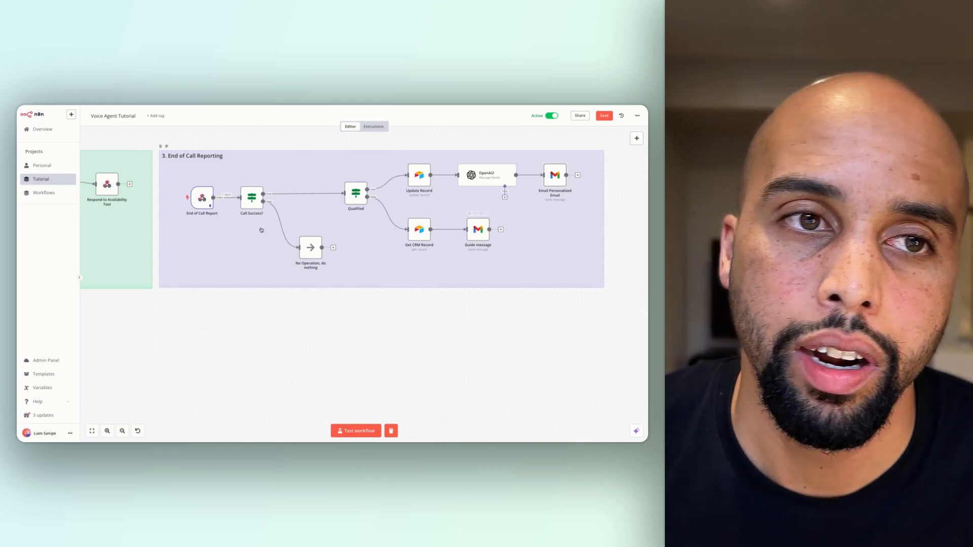
Return from the End of Call Reporting section to the workflow's availability and booking tool section
scroll(206, 270, left, 4)
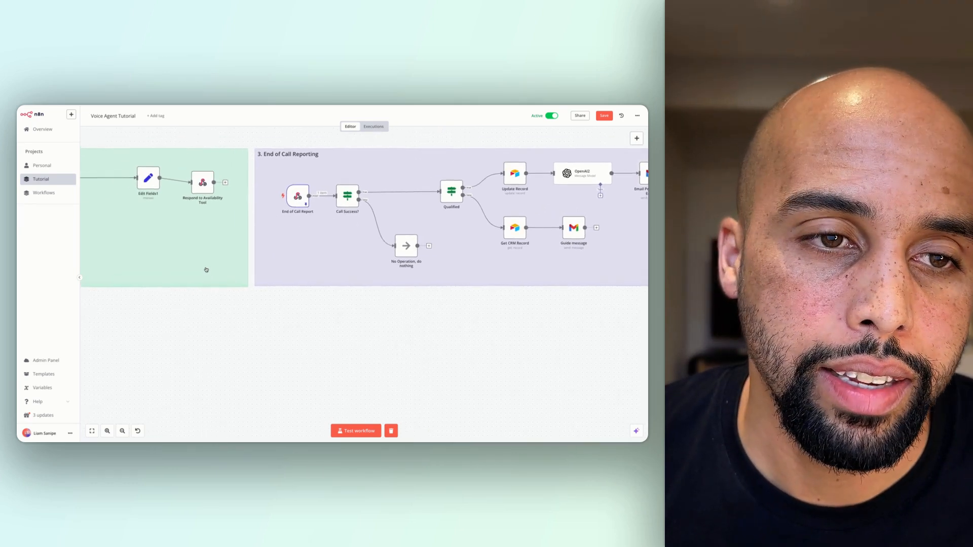
scroll(207, 270, left, 4)
scroll(206, 270, up, 1)
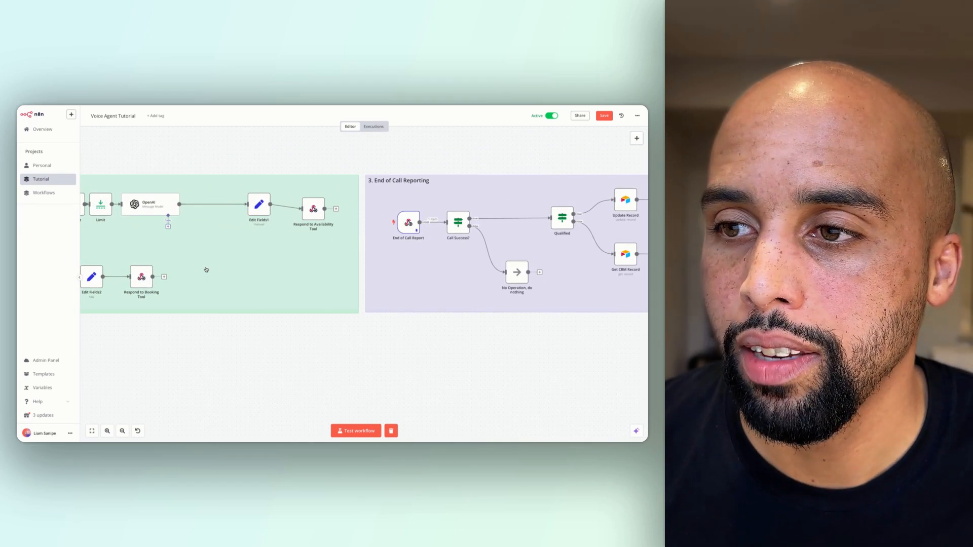